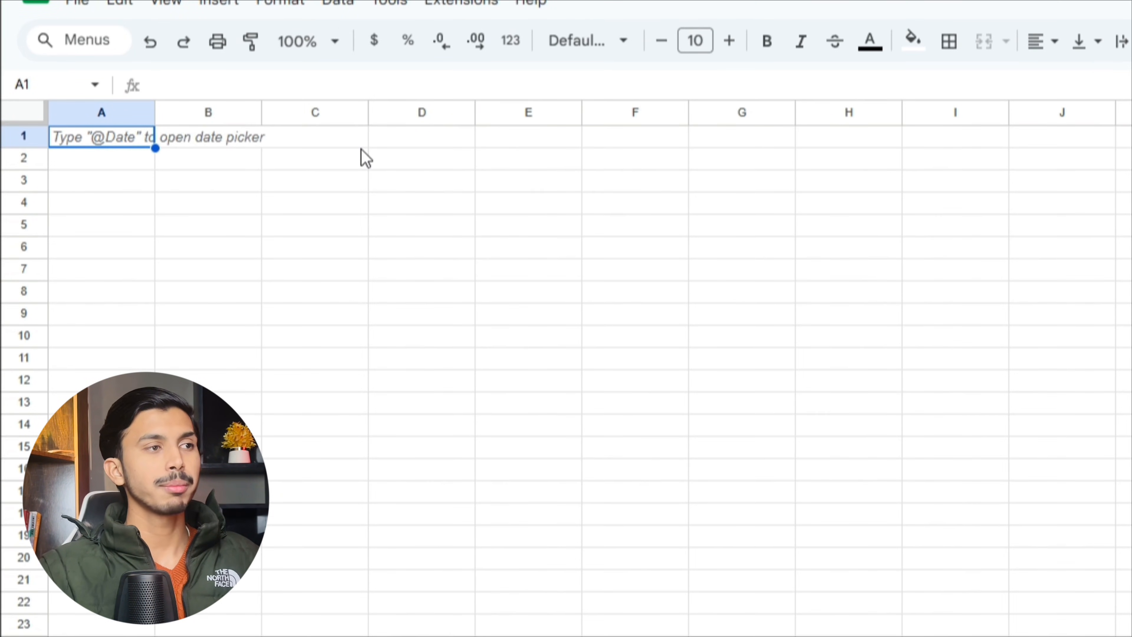
left_click(62, 127)
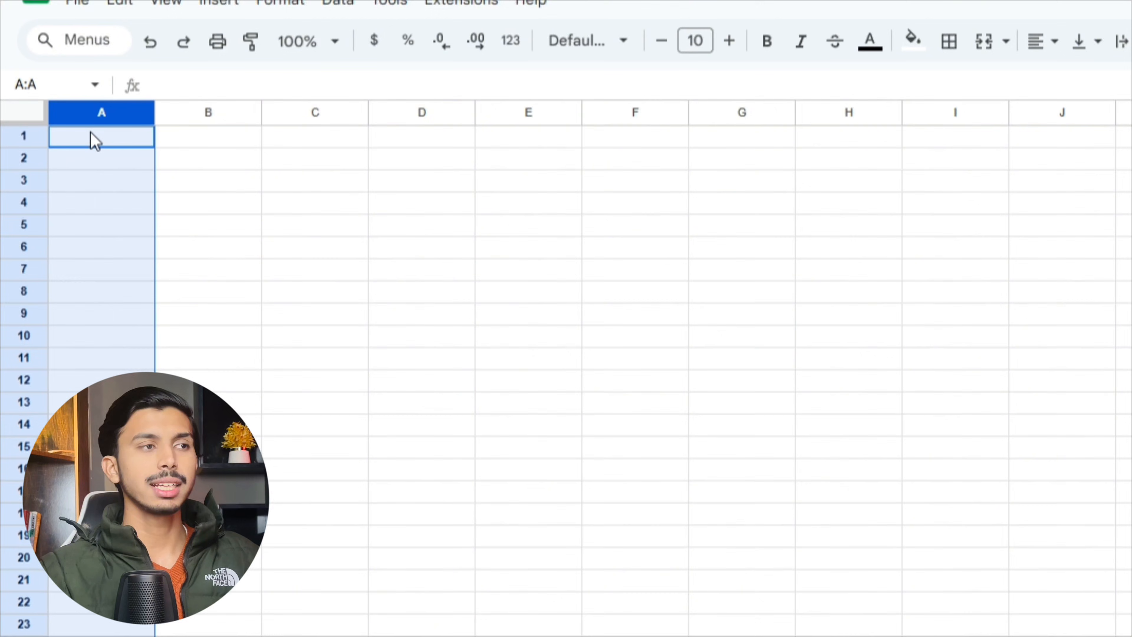
left_click(195, 114)
left_click(314, 114)
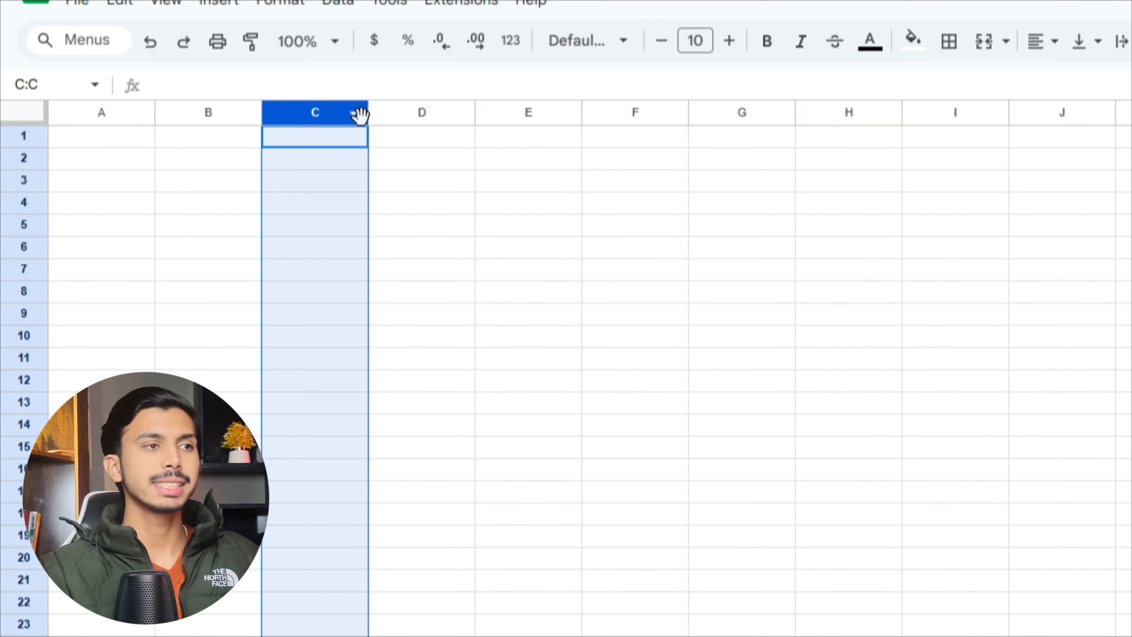
left_click(450, 115)
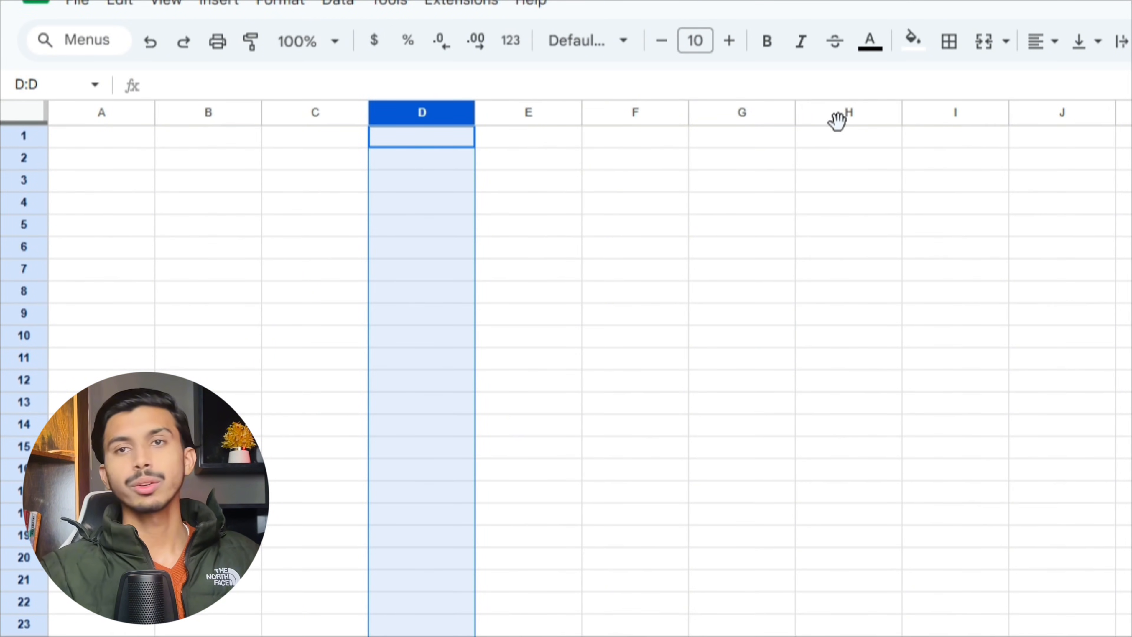
left_click(73, 107)
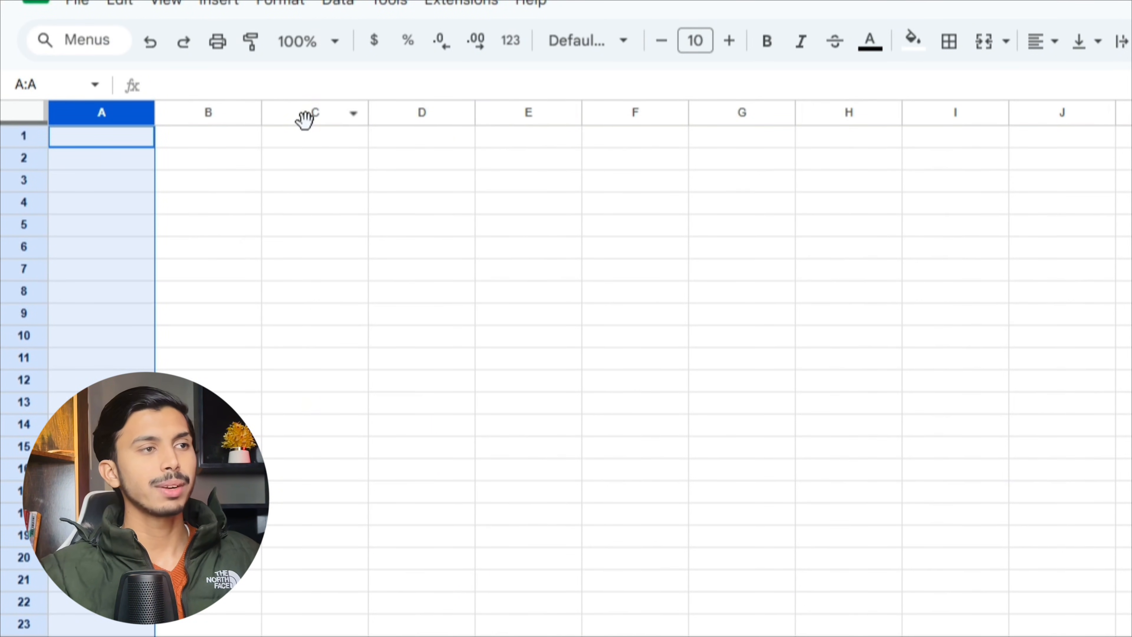
left_click(26, 137)
left_click(27, 158)
left_click(30, 181)
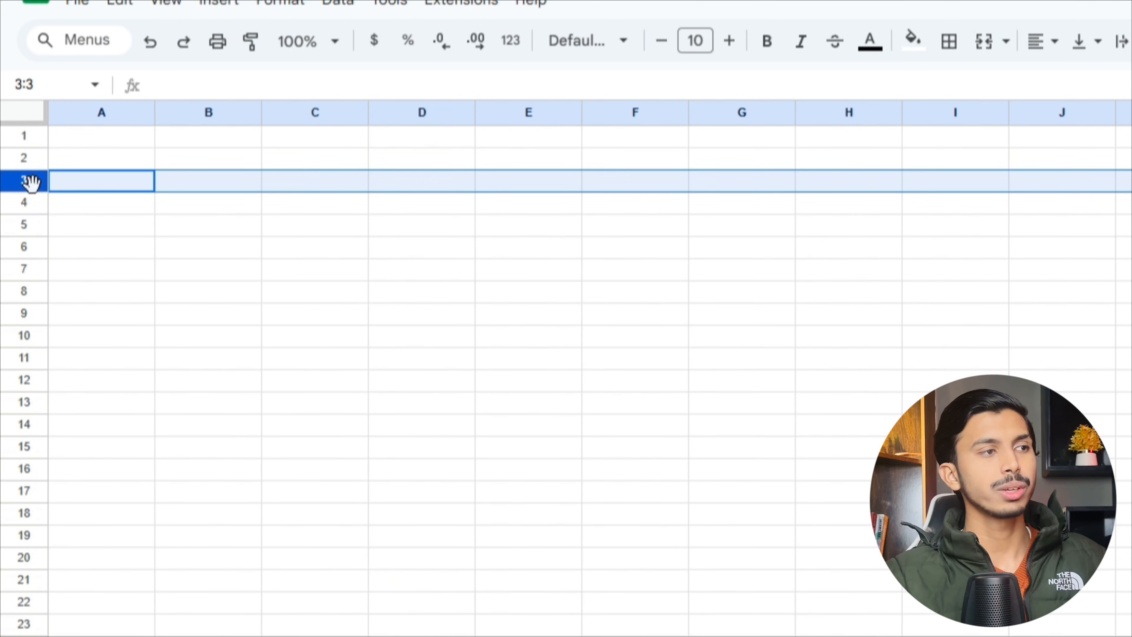
left_click(28, 203)
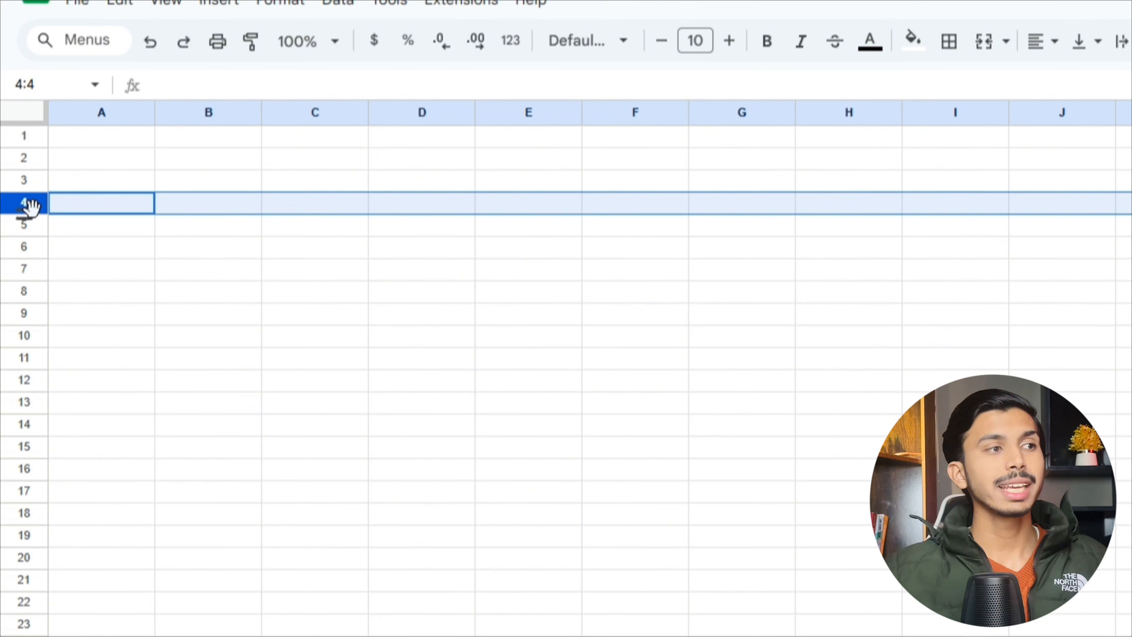
left_click(97, 143)
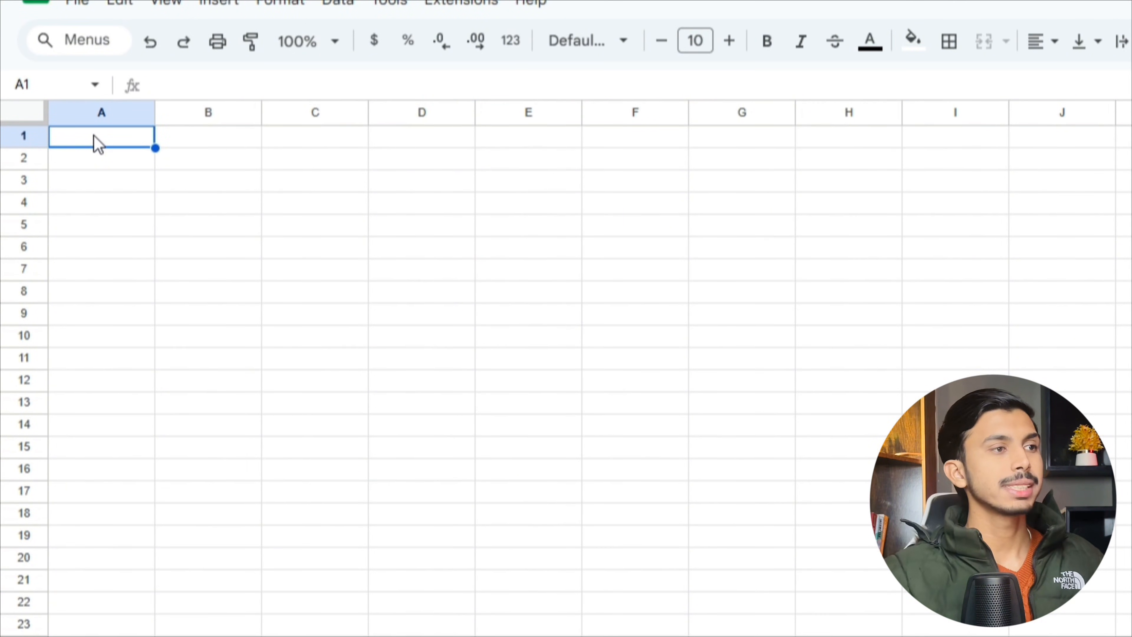
left_click(18, 83)
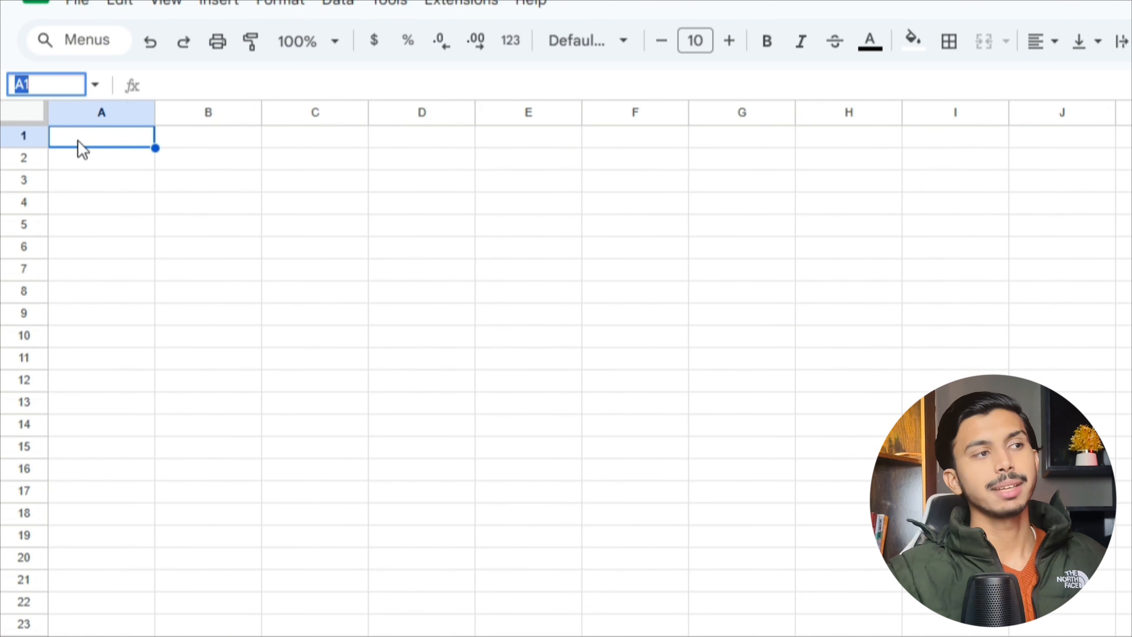
left_click(82, 149)
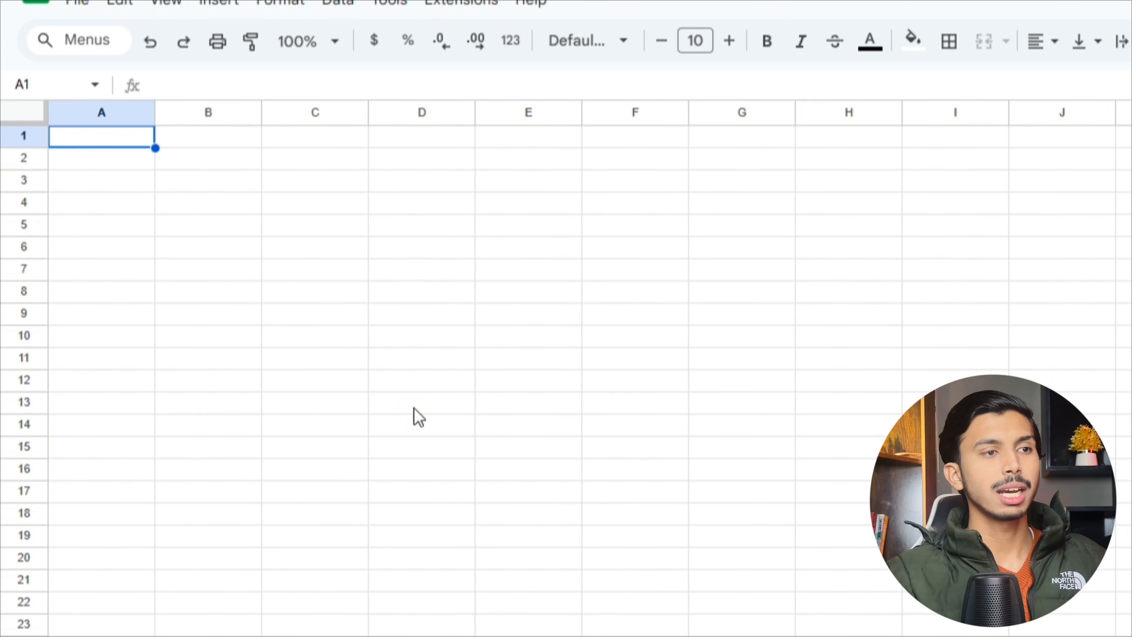
left_click(559, 500)
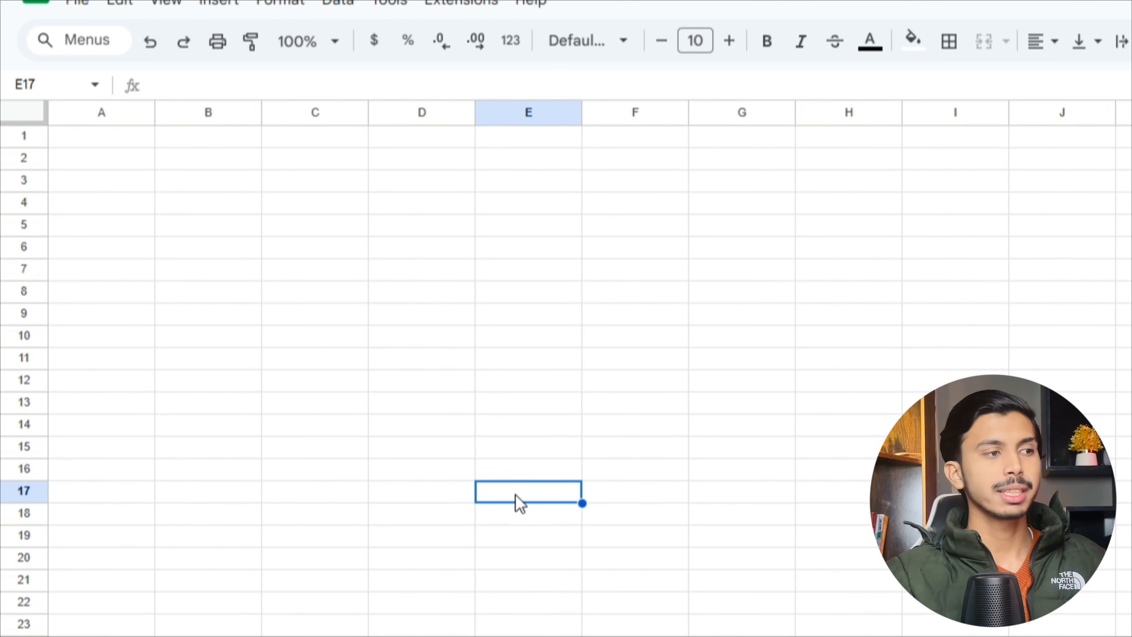
left_click_drag(520, 503, 101, 493)
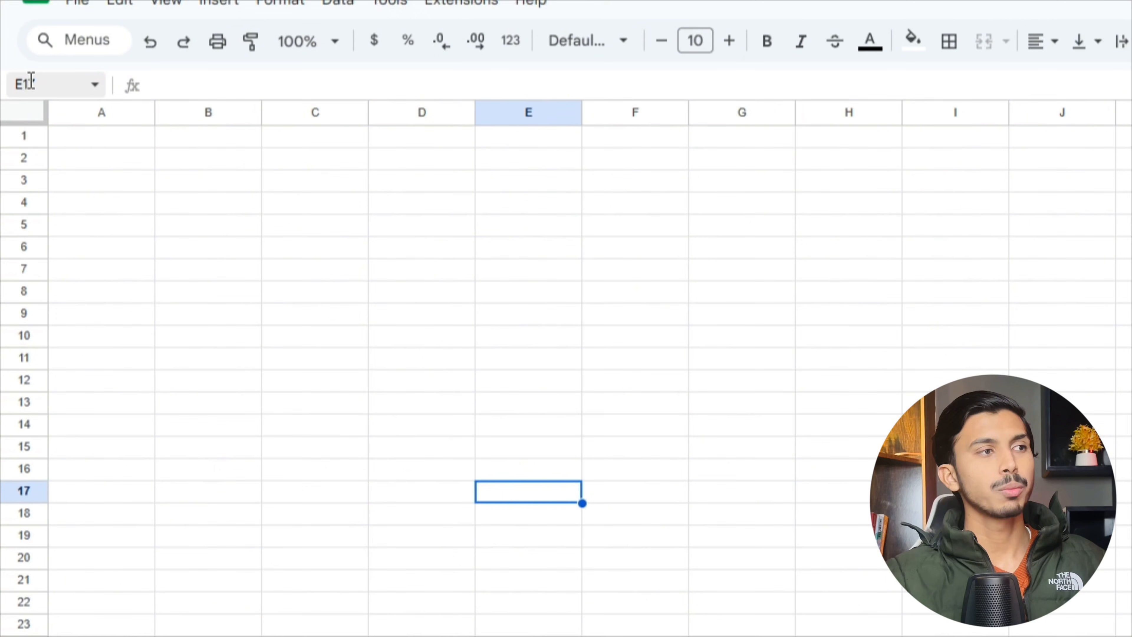
left_click(11, 85)
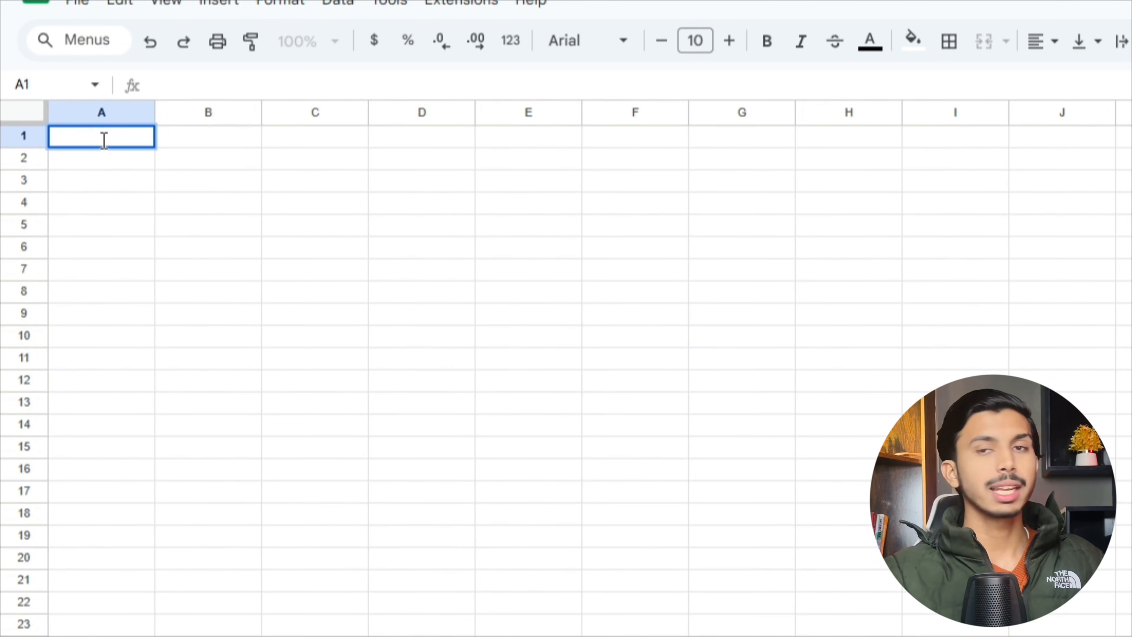
- Enter headings Company Name, Job Role, Application Data, Application Method and Status in A1–E1
type("Company Name")
left_click(197, 144)
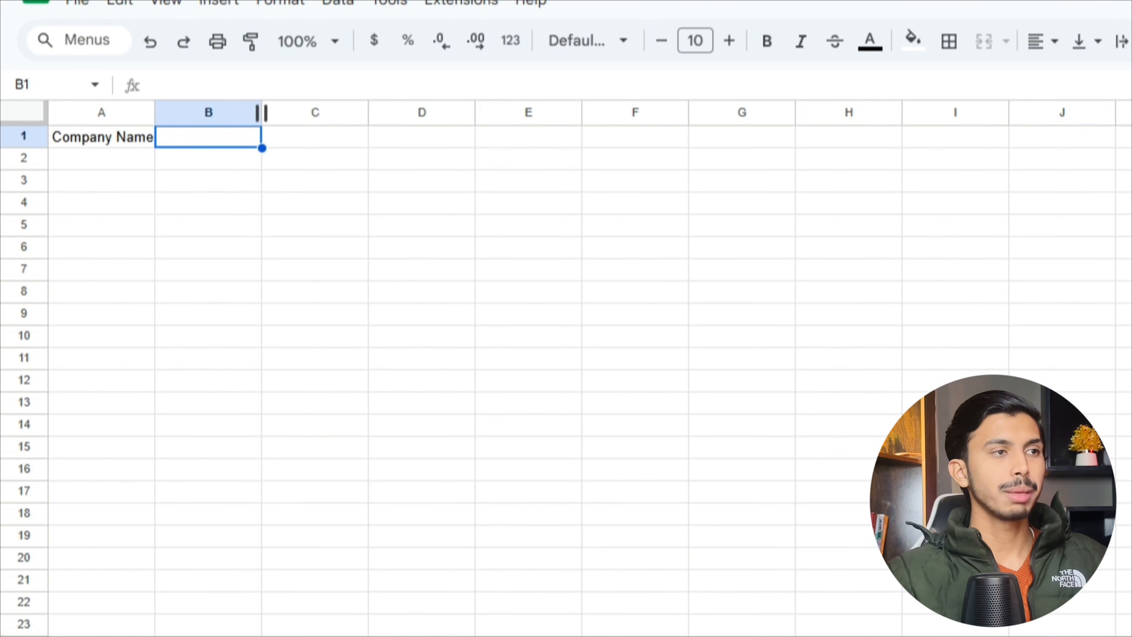
type("Job Role")
left_click(318, 145)
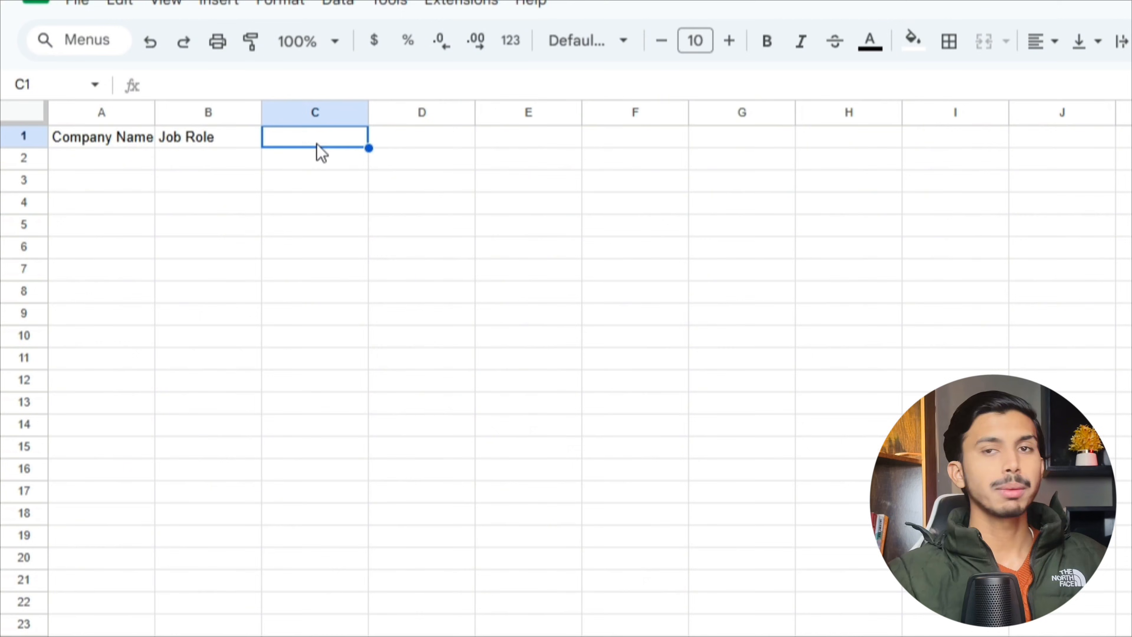
type("Application Data")
left_click(418, 144)
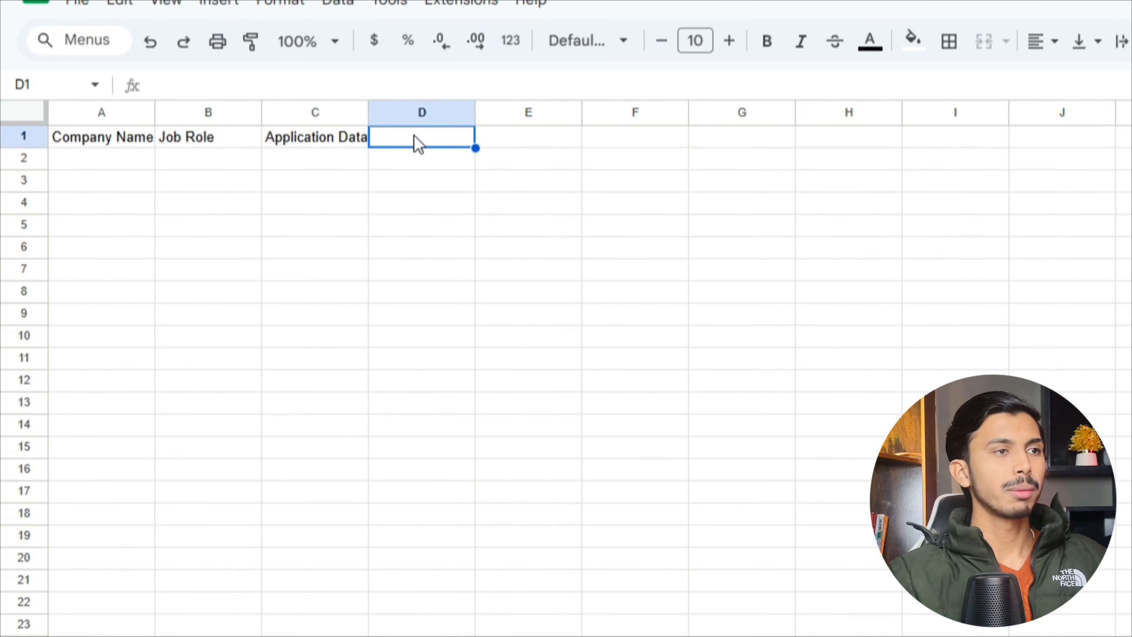
type("Application Method")
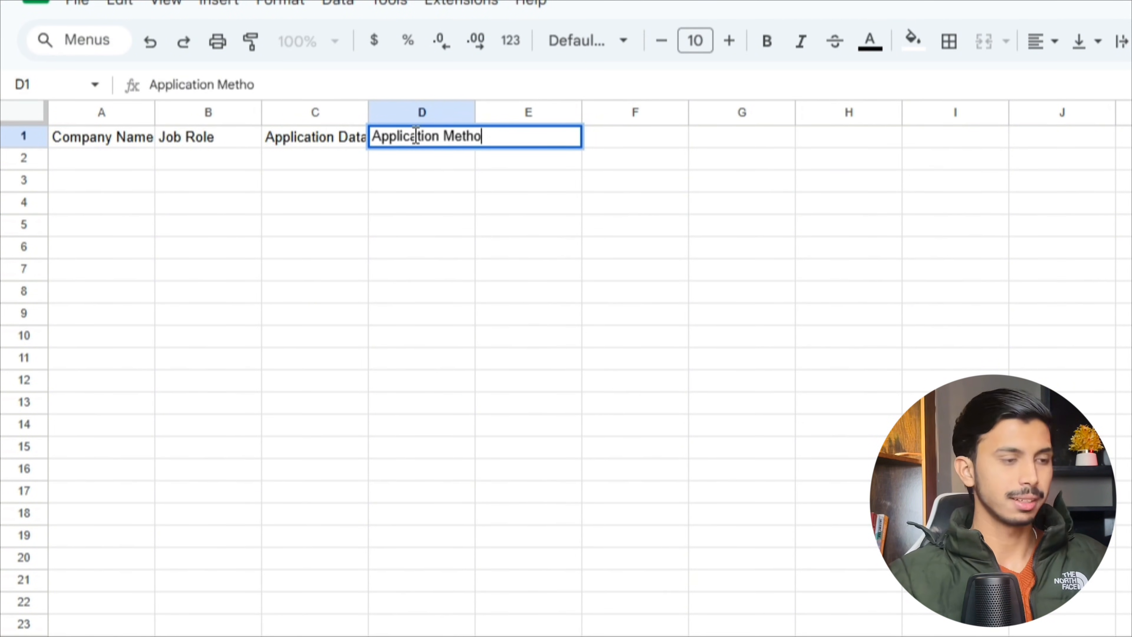
left_click(516, 146)
type("Status")
left_click(633, 154)
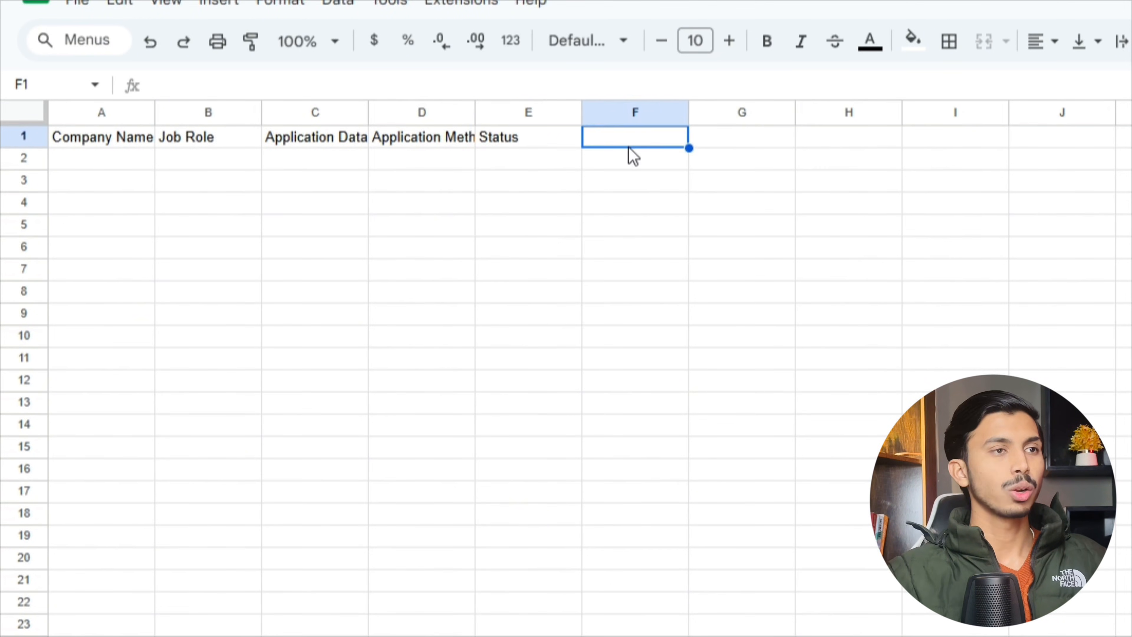
- Enter headings Follow Up Data, Response, Contact Person, Contact Emal/Link and Notes in F1–J1
type("Follow")
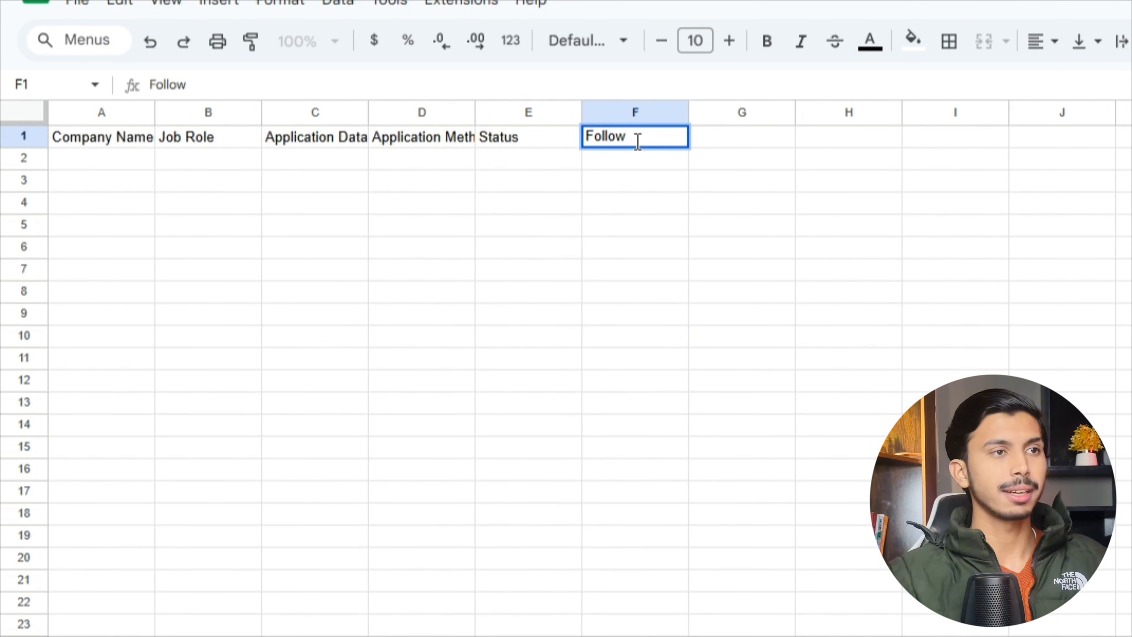
type(" Up Data")
key("Tab")
type("Response")
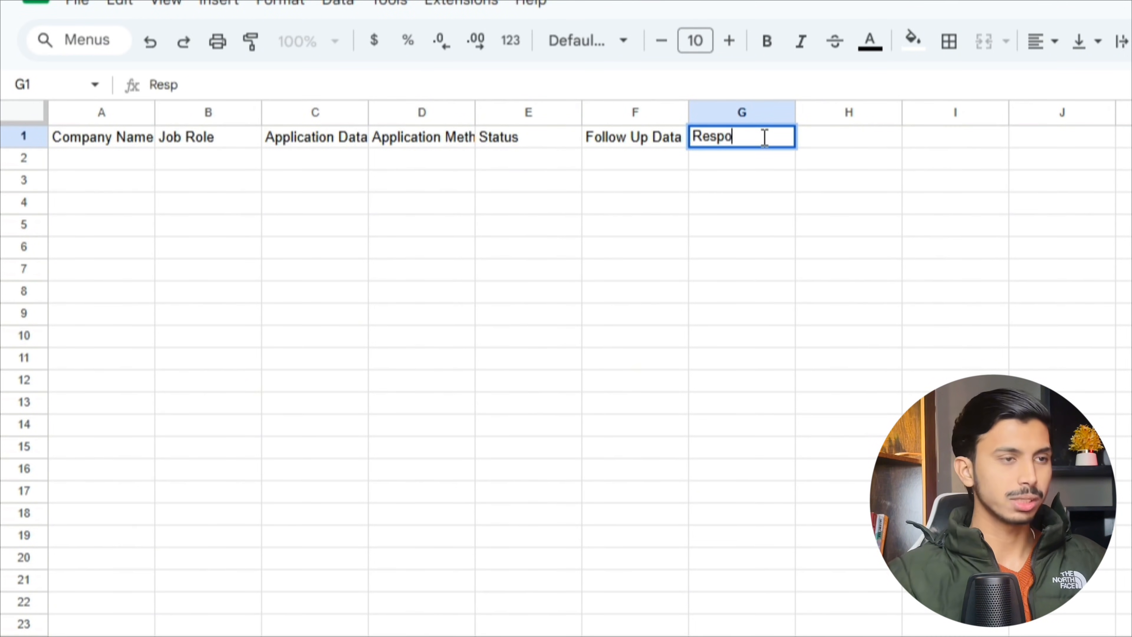
key("Tab")
type("Contact Person")
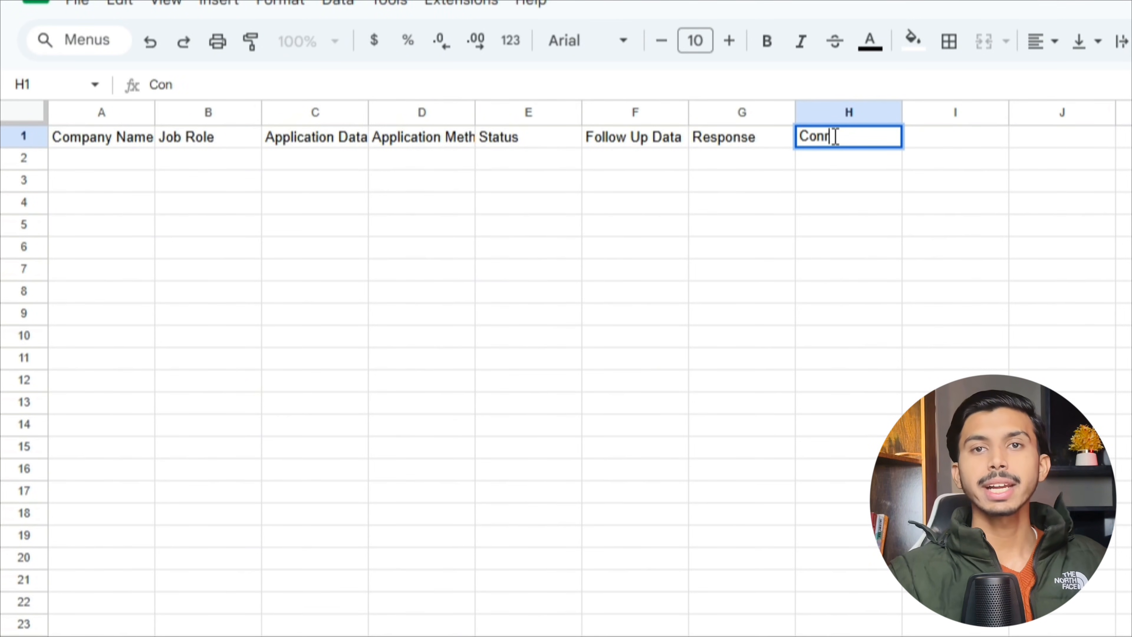
key("Tab")
type("Contact Ema")
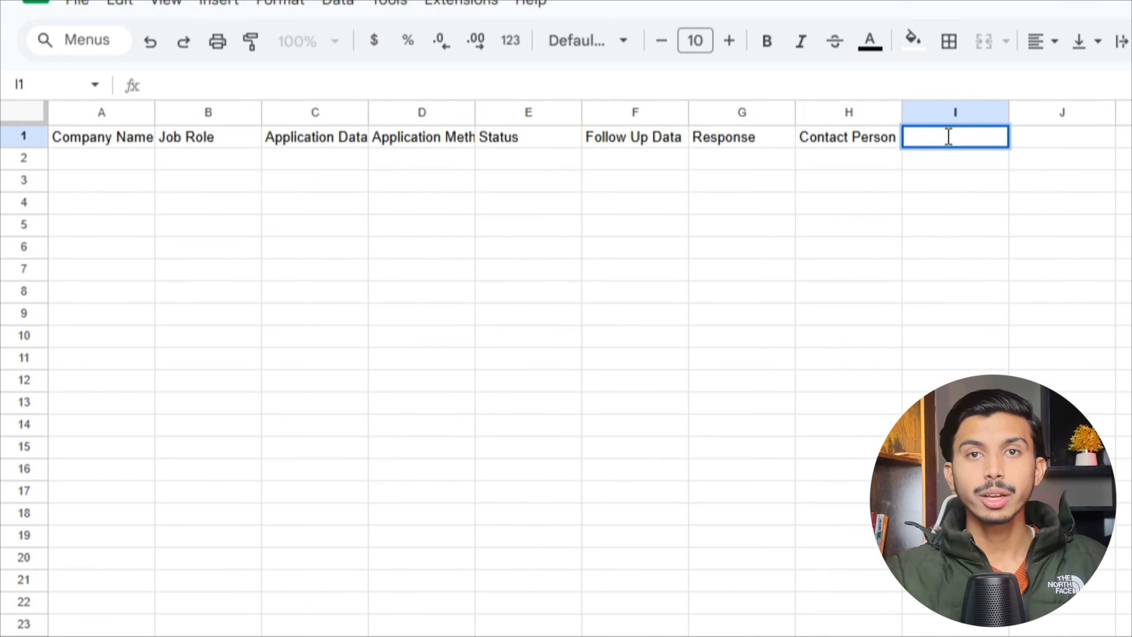
type("l/Link")
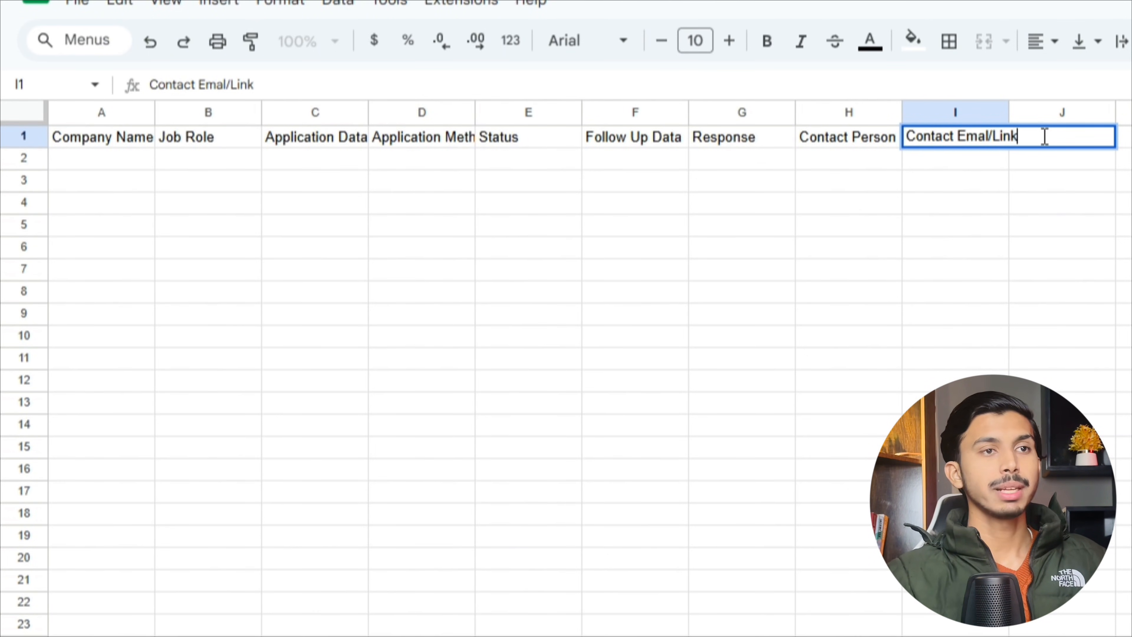
left_click_drag(1045, 137, 884, 147)
key("Tab")
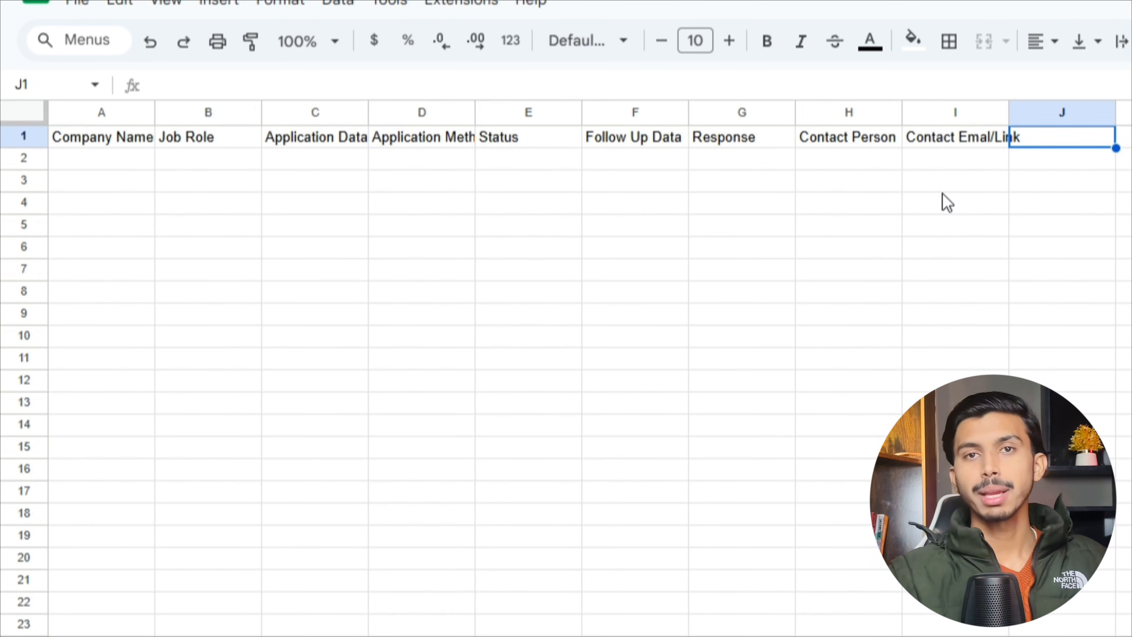
type("Notes")
left_click(1125, 225)
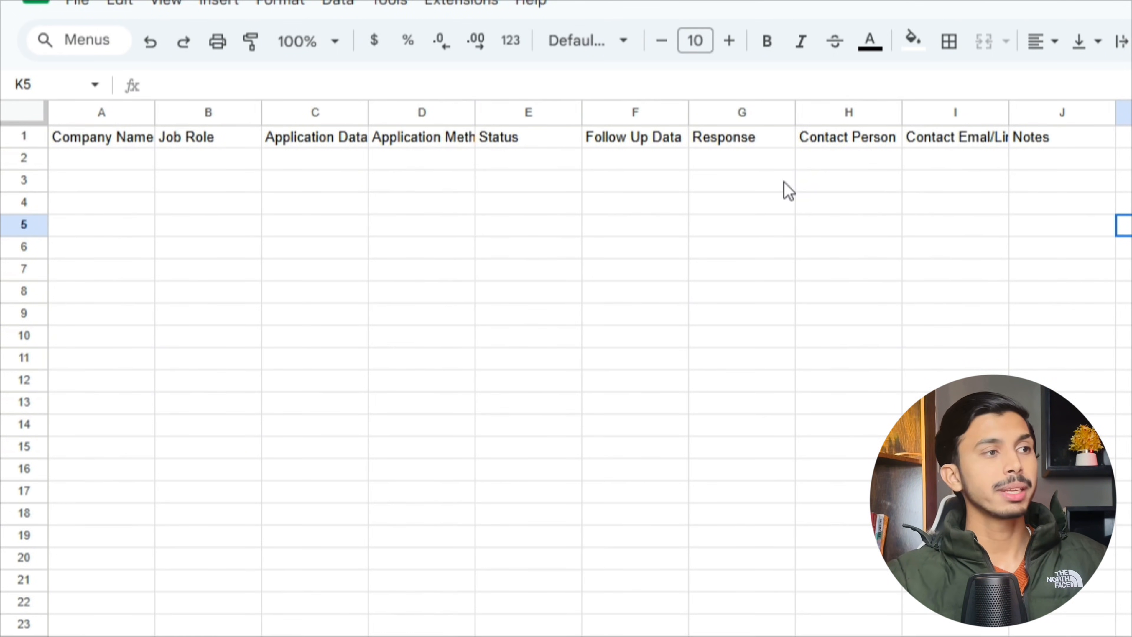
- Make the header row bold with centred text
left_click(23, 136)
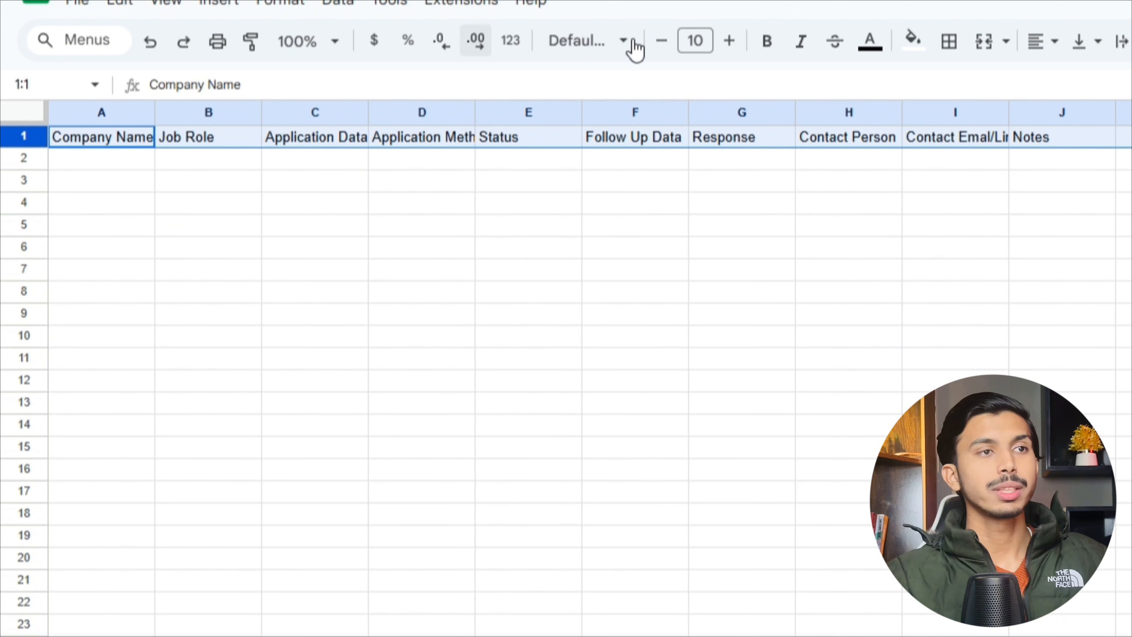
left_click(768, 47)
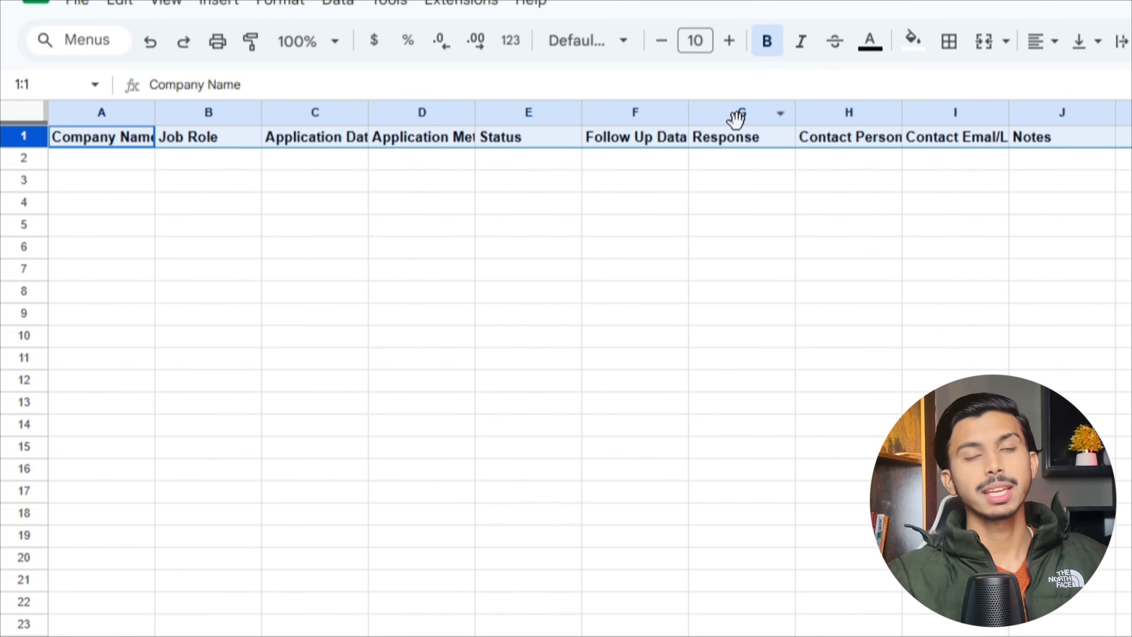
left_click(1049, 45)
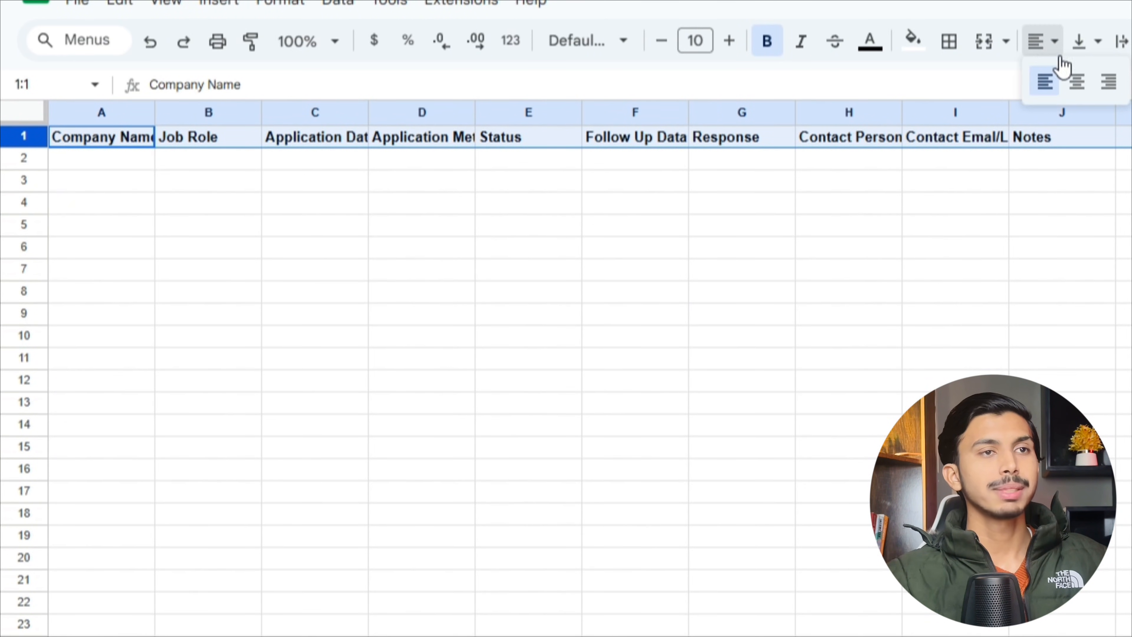
left_click(1078, 79)
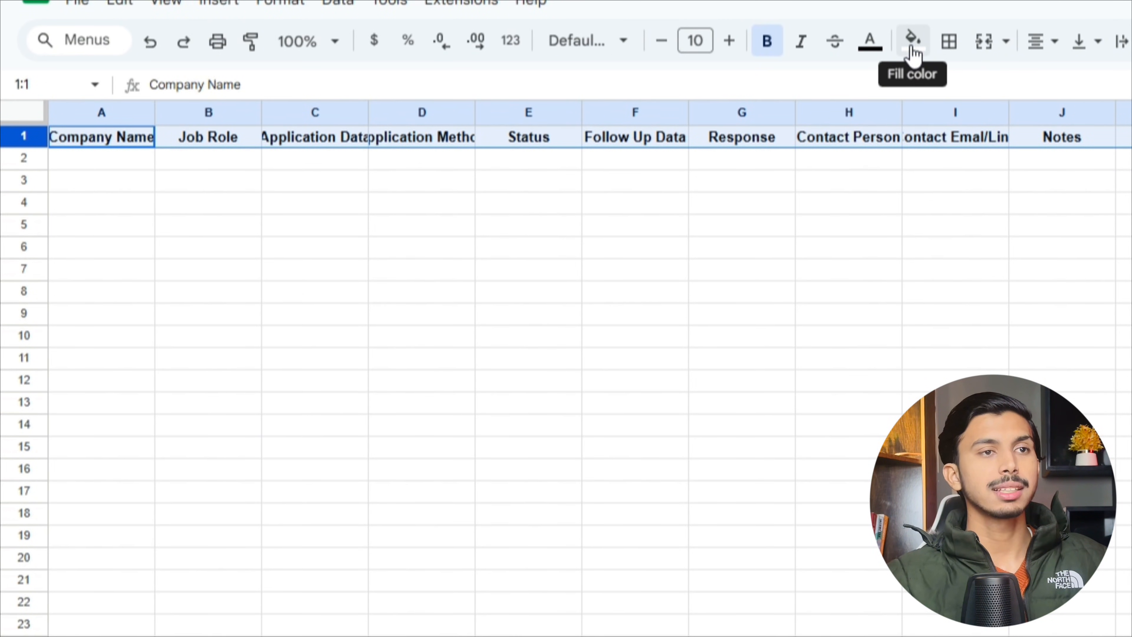
- Fill the header row with a yellow background
left_click(913, 42)
left_click(998, 212)
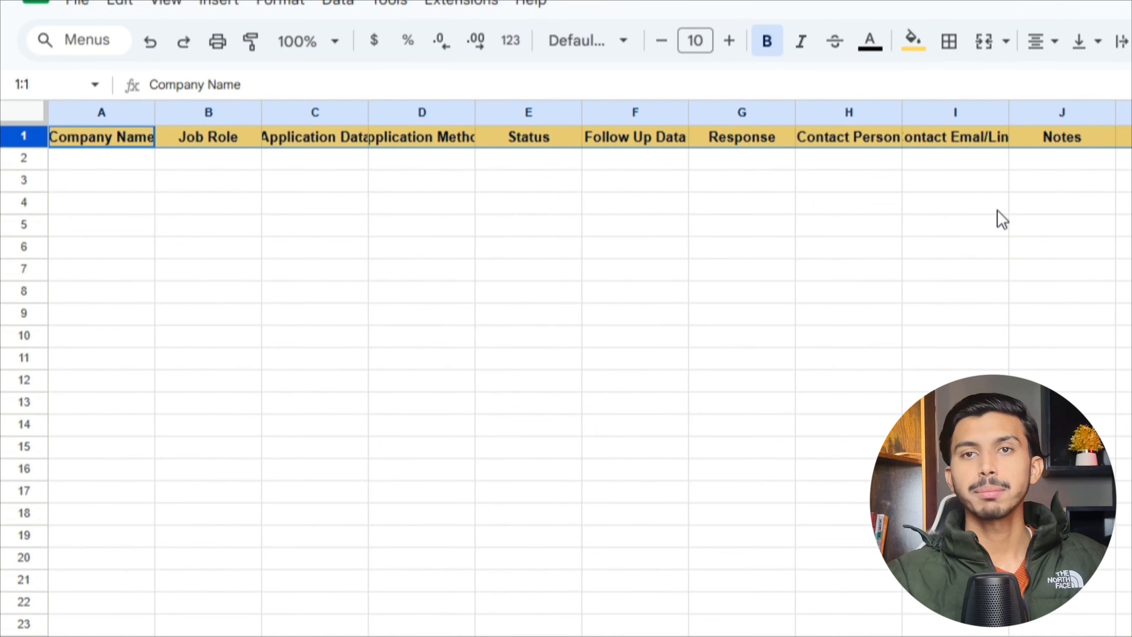
left_click(616, 159)
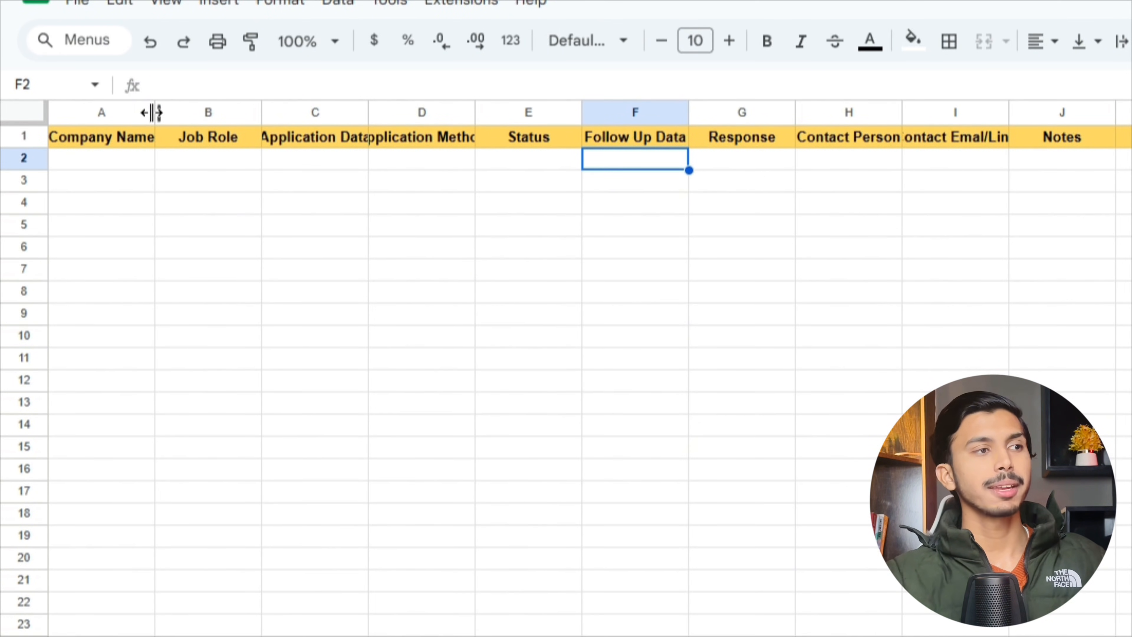
- Widen columns A and B so Company Name and Job Role show in full
left_click_drag(151, 113, 165, 111)
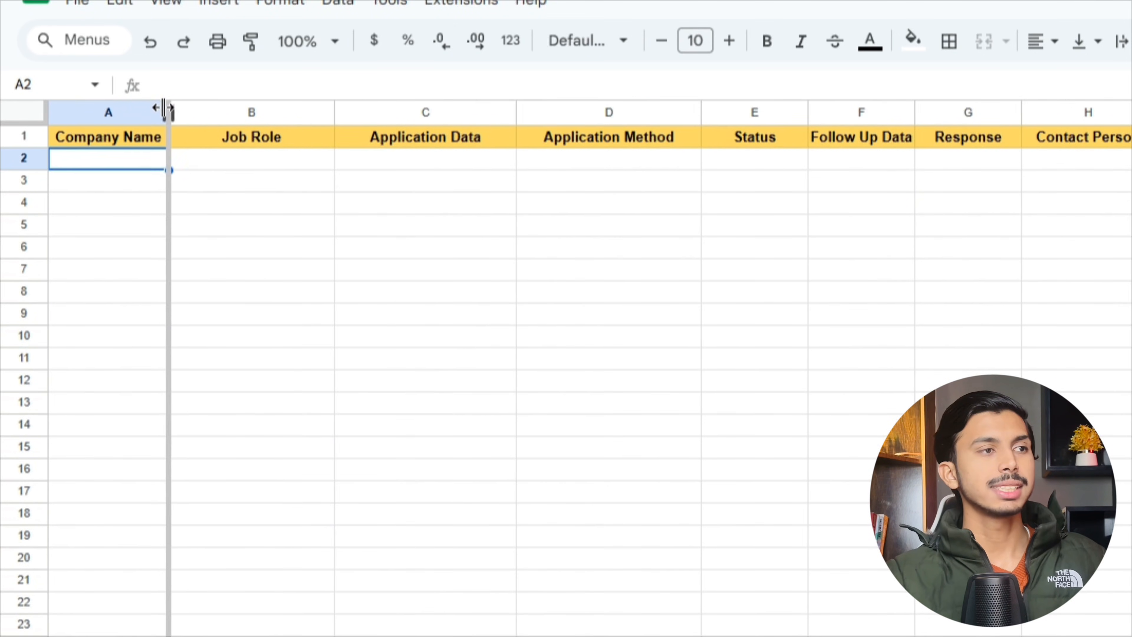
left_click_drag(167, 111, 196, 114)
left_click(184, 202)
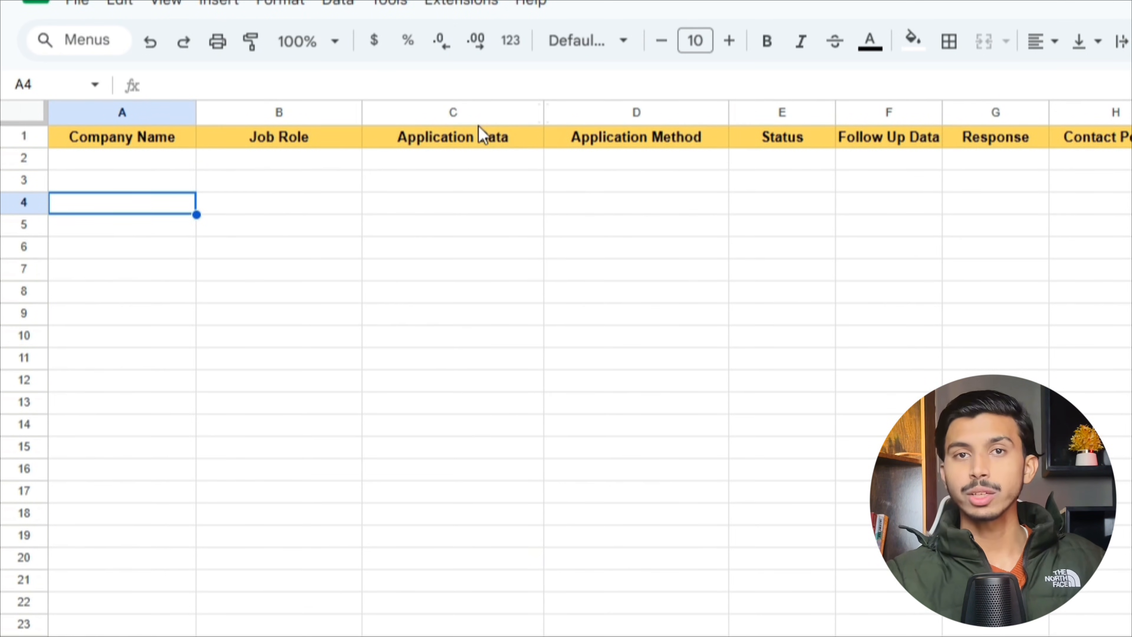
left_click_drag(362, 112, 371, 111)
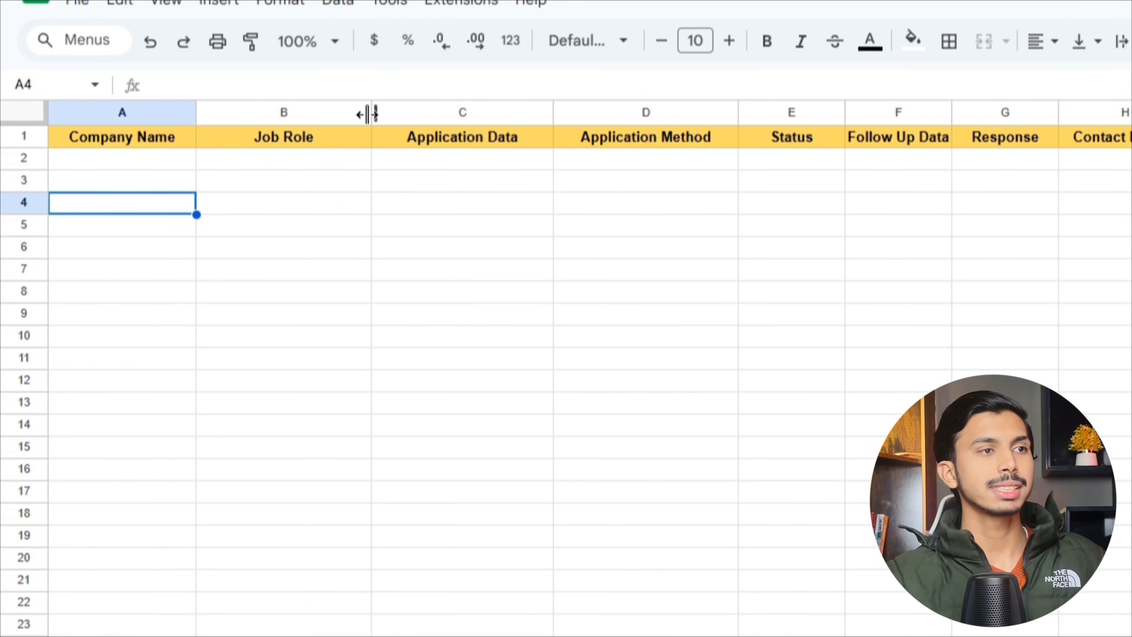
left_click(309, 244)
- Freeze row 1 so the header stays at the top
left_click(85, 143)
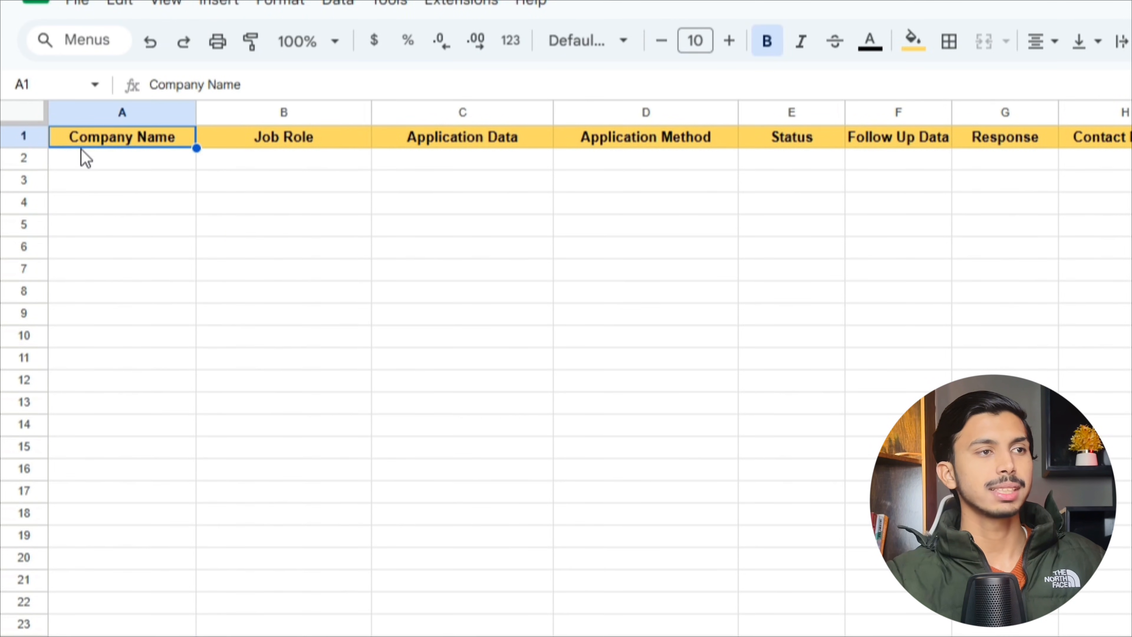
left_click(89, 161)
left_click(25, 136)
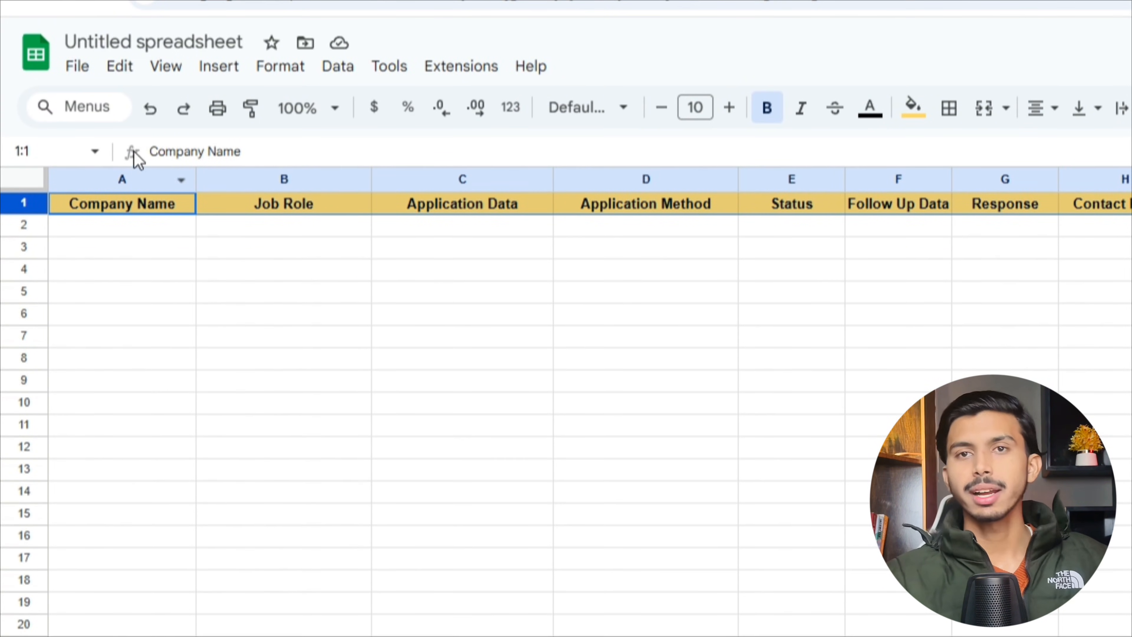
left_click(166, 67)
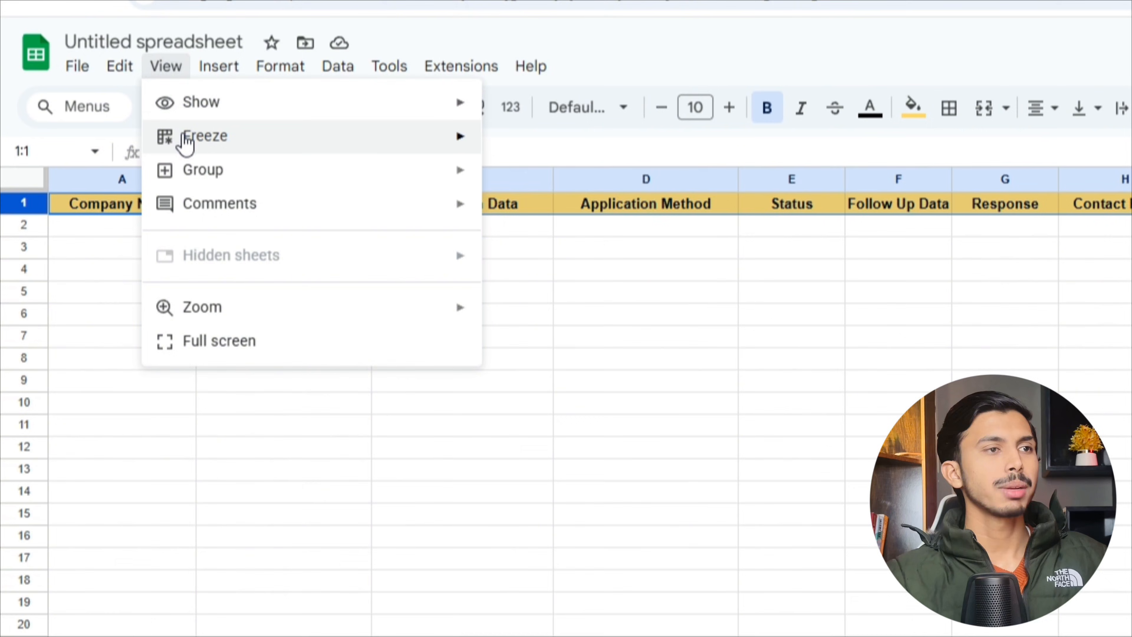
mouse_move(189, 144)
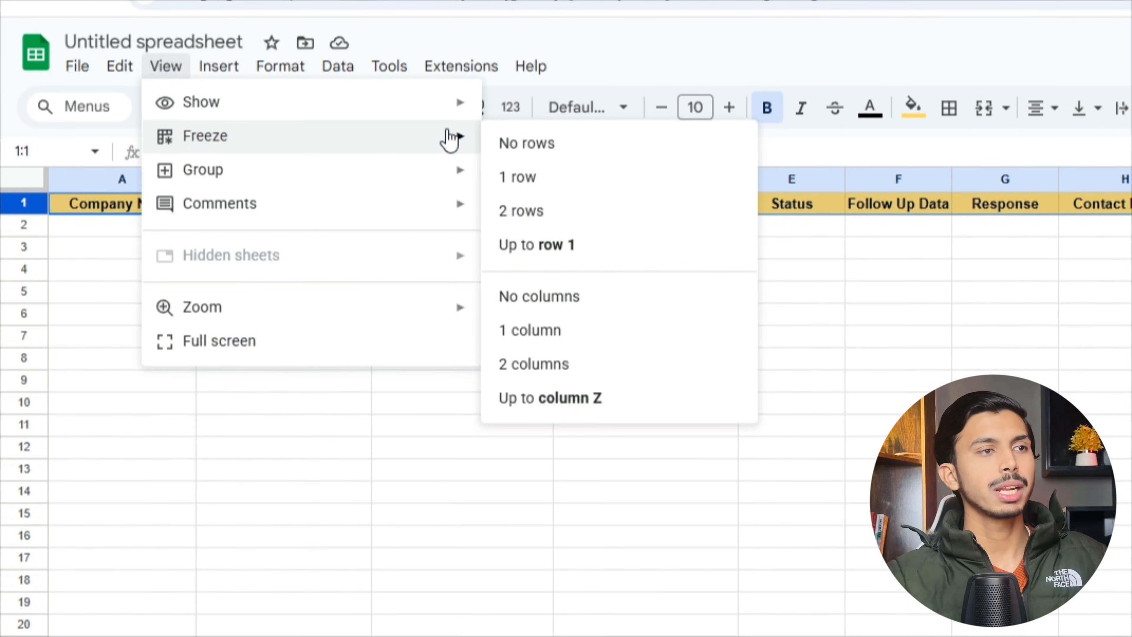
left_click(526, 177)
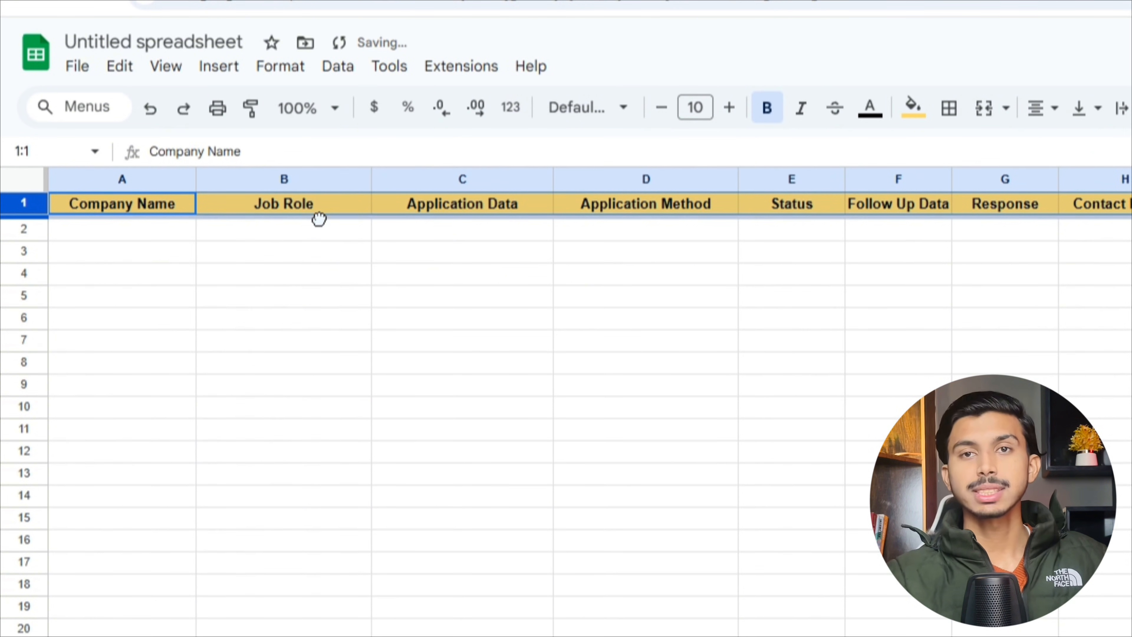
left_click(109, 229)
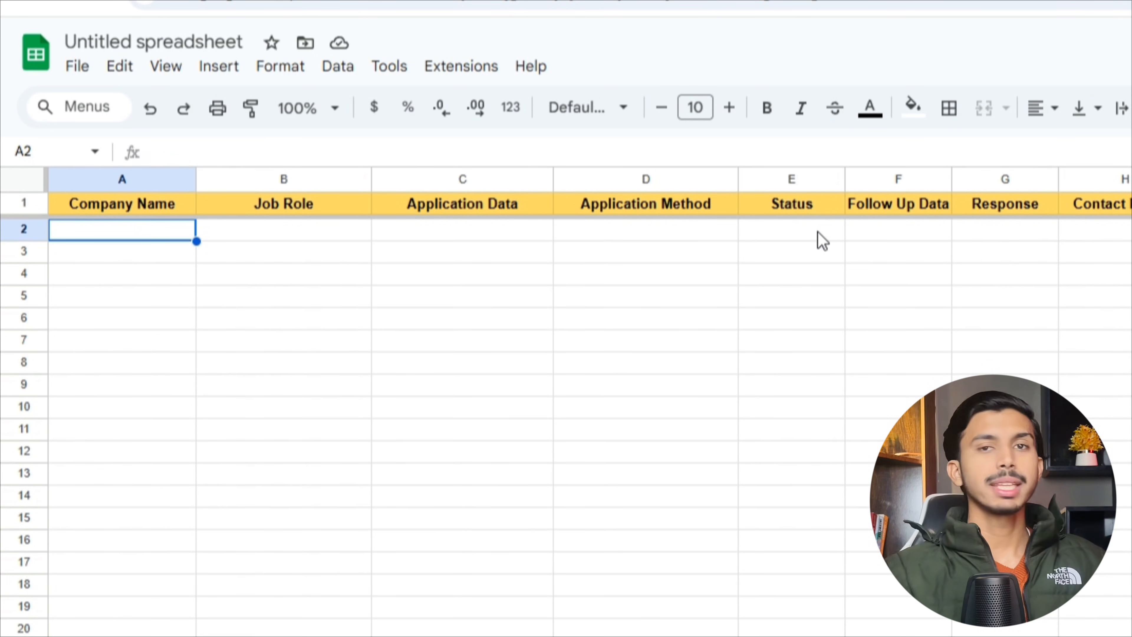
- Add a Dropdown data validation rule covering column D (D1:D1000)
left_click(650, 179)
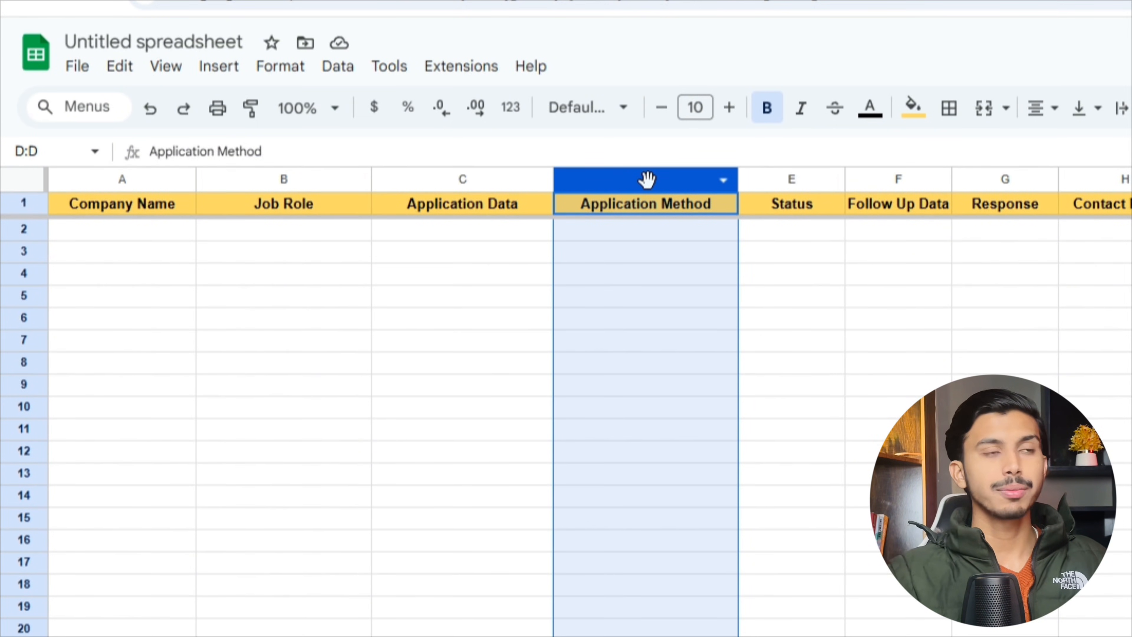
left_click(340, 68)
mouse_move(404, 139)
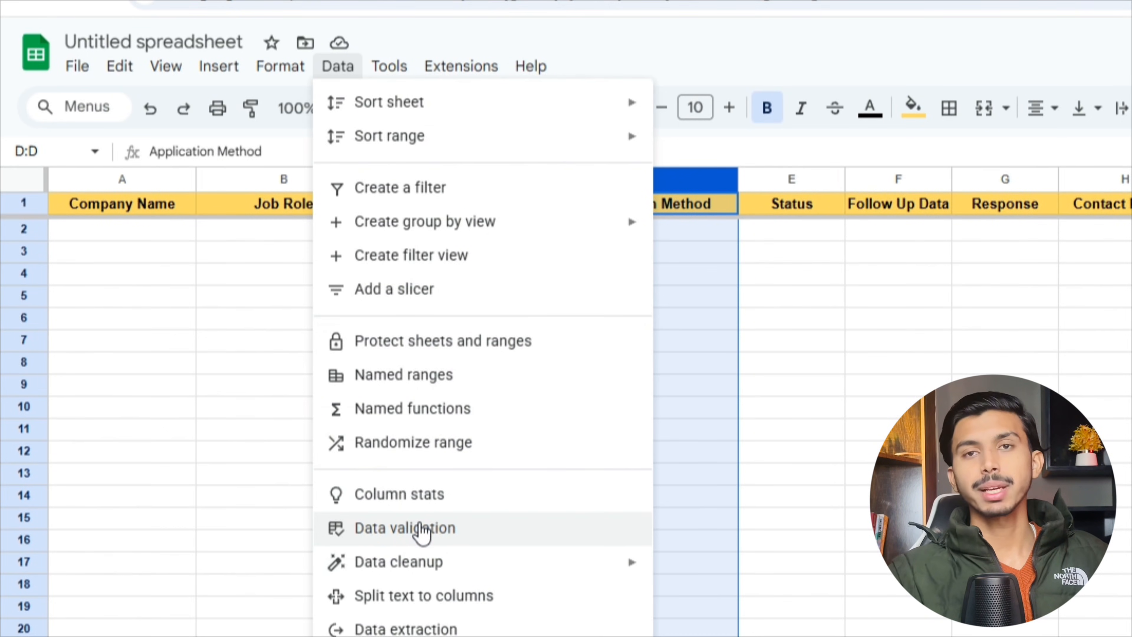
left_click(419, 529)
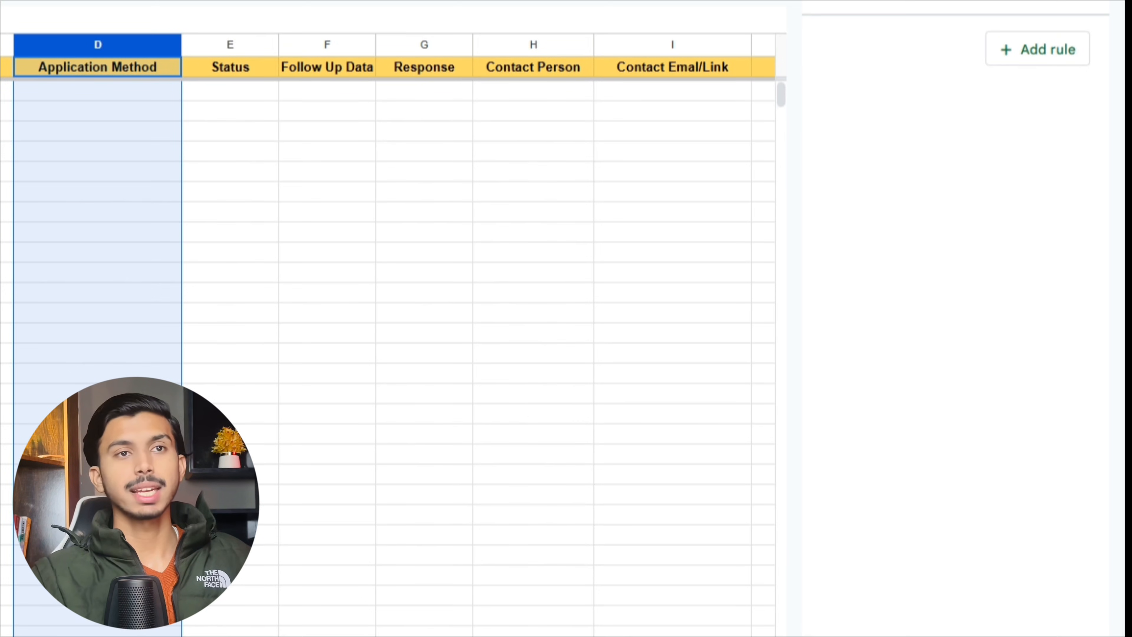
left_click(1033, 52)
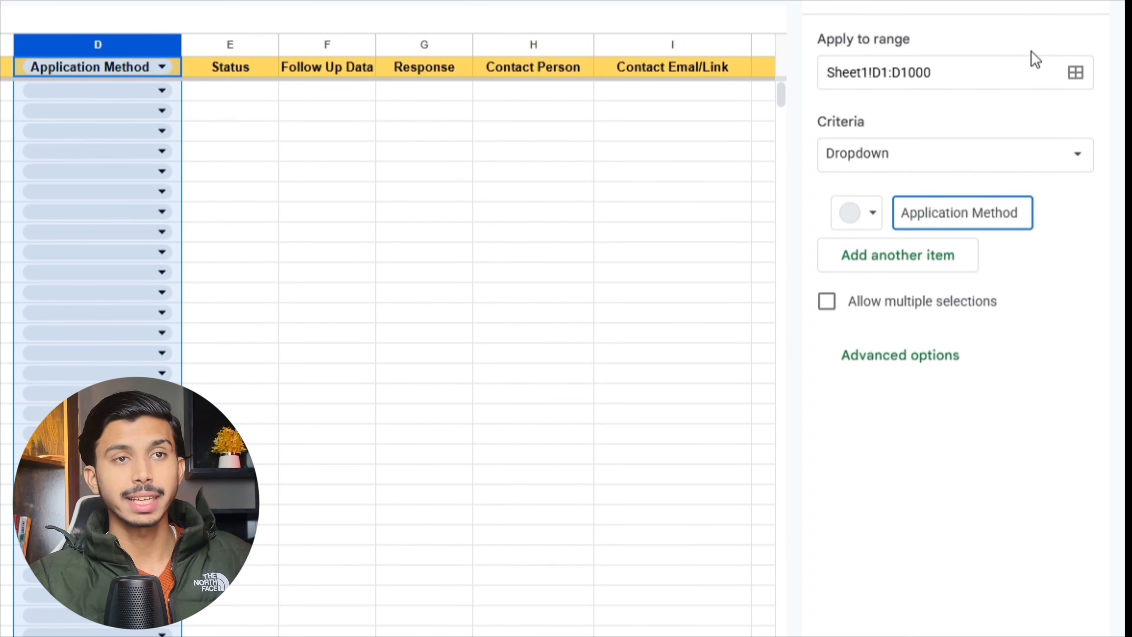
left_click(867, 156)
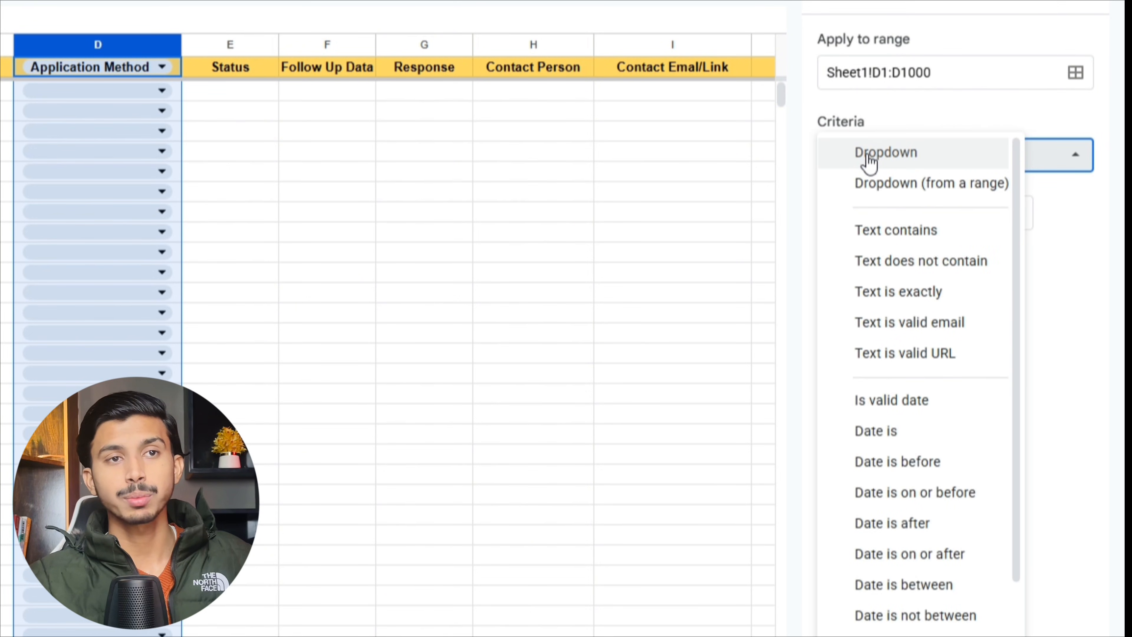
left_click(897, 155)
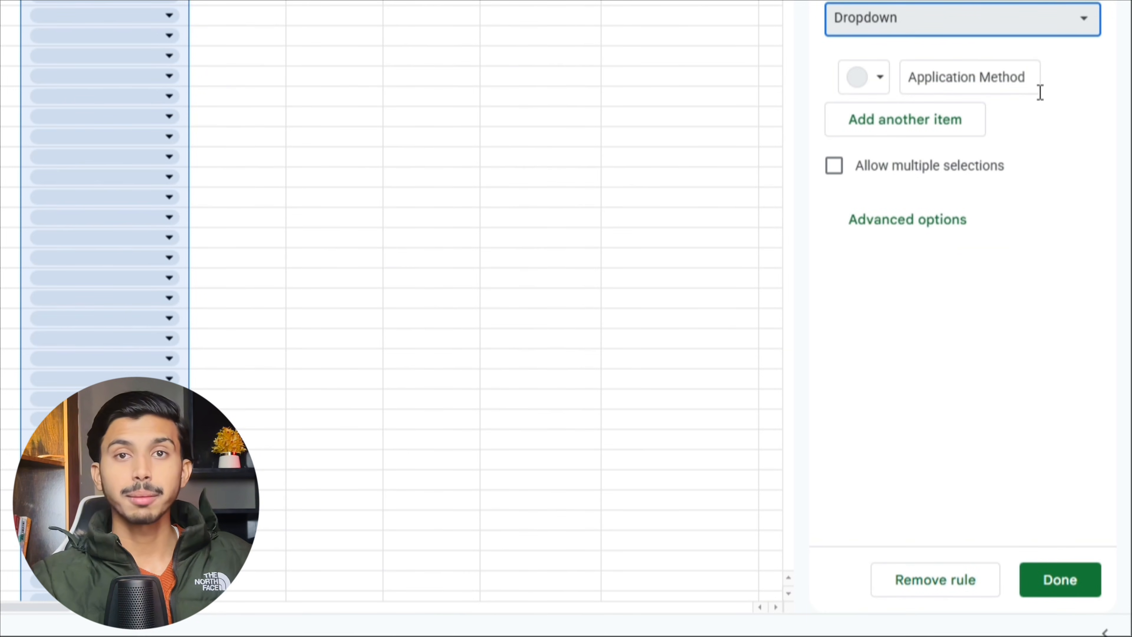
left_click(1060, 580)
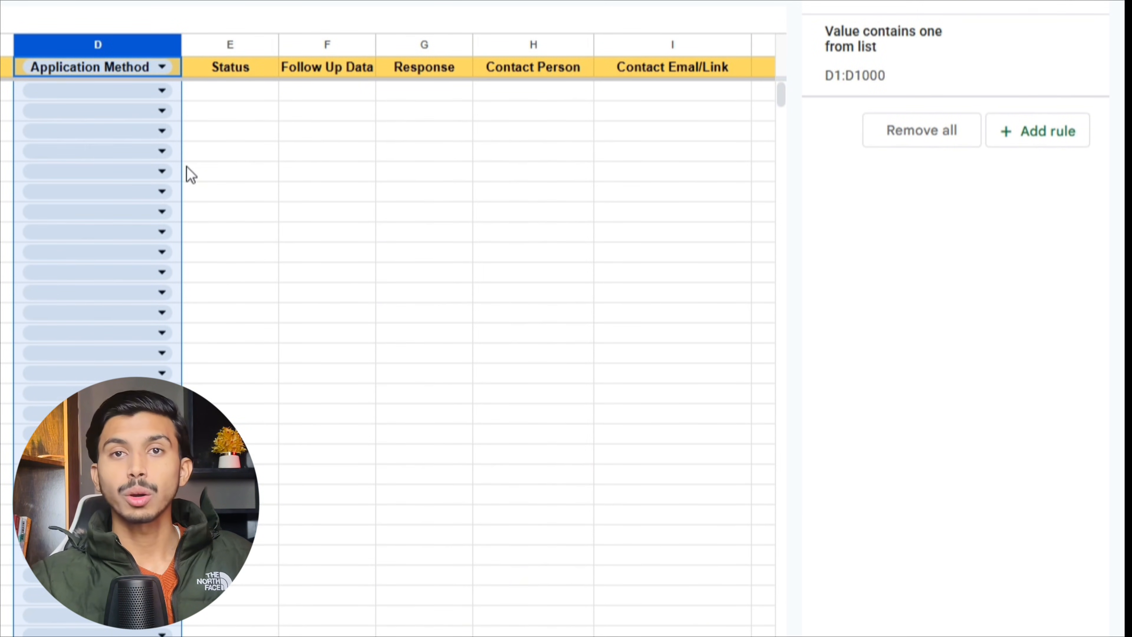
- Reopen the column D dropdown rule for editing from cell D1
left_click(210, 112)
left_click(129, 43)
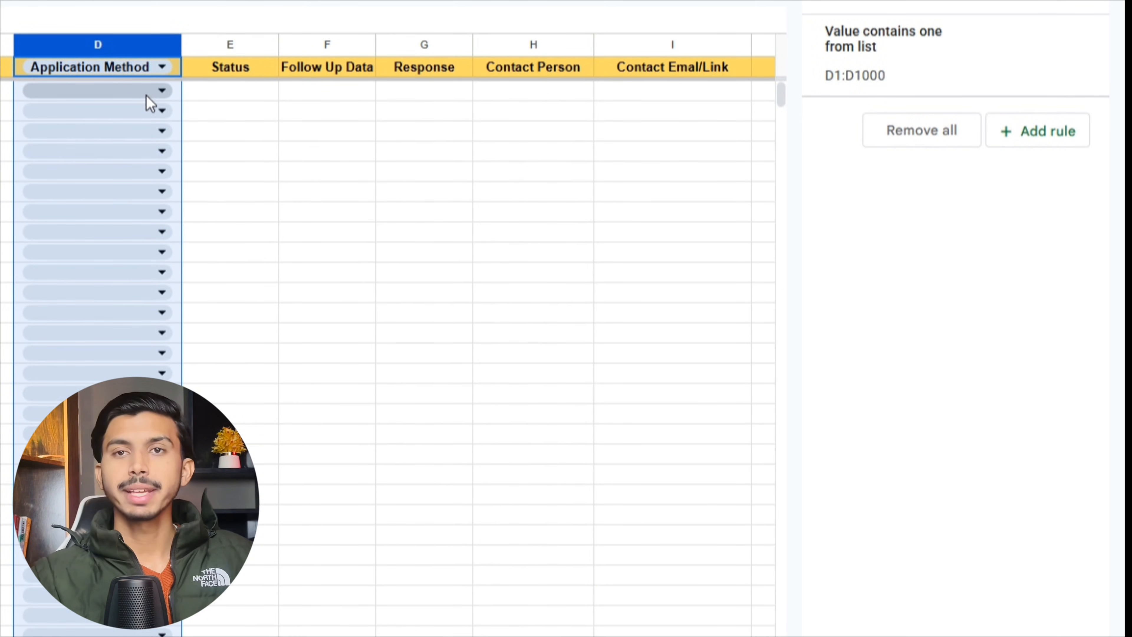
left_click(162, 66)
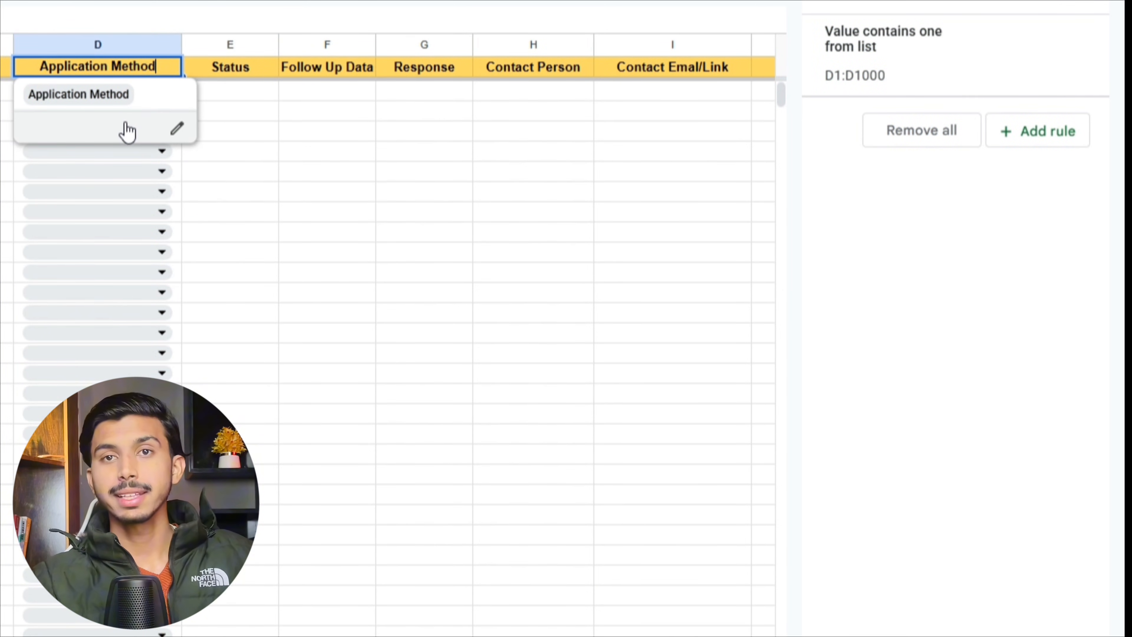
left_click(177, 129)
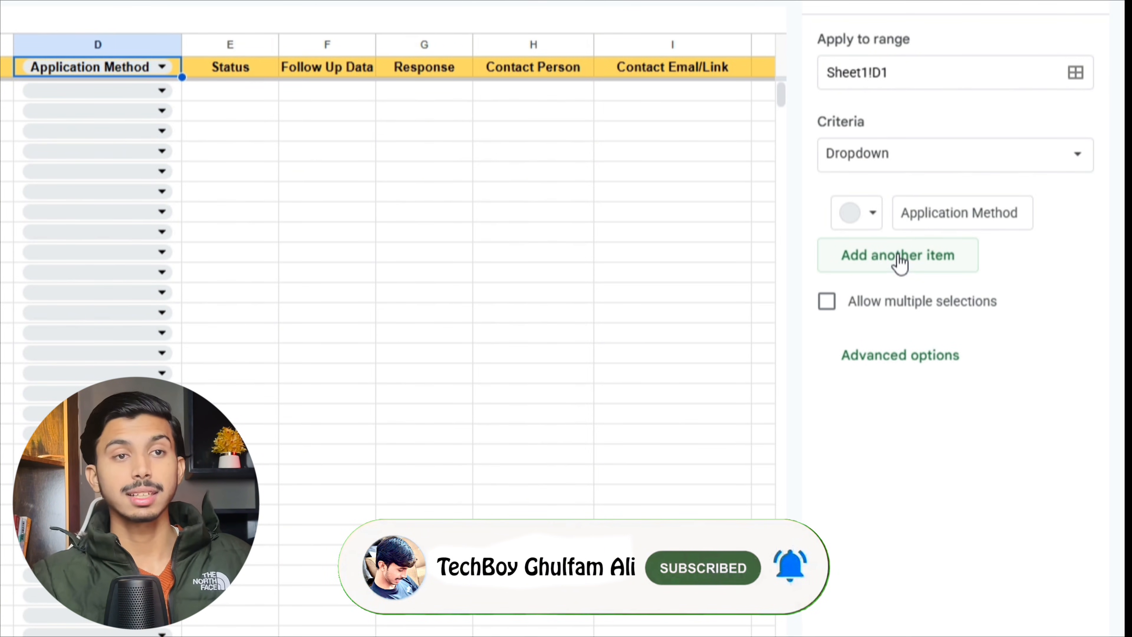
- Add options LinkedIn, Indeed, Company Website, Email, Referral and Others, then save the rule
left_click(901, 263)
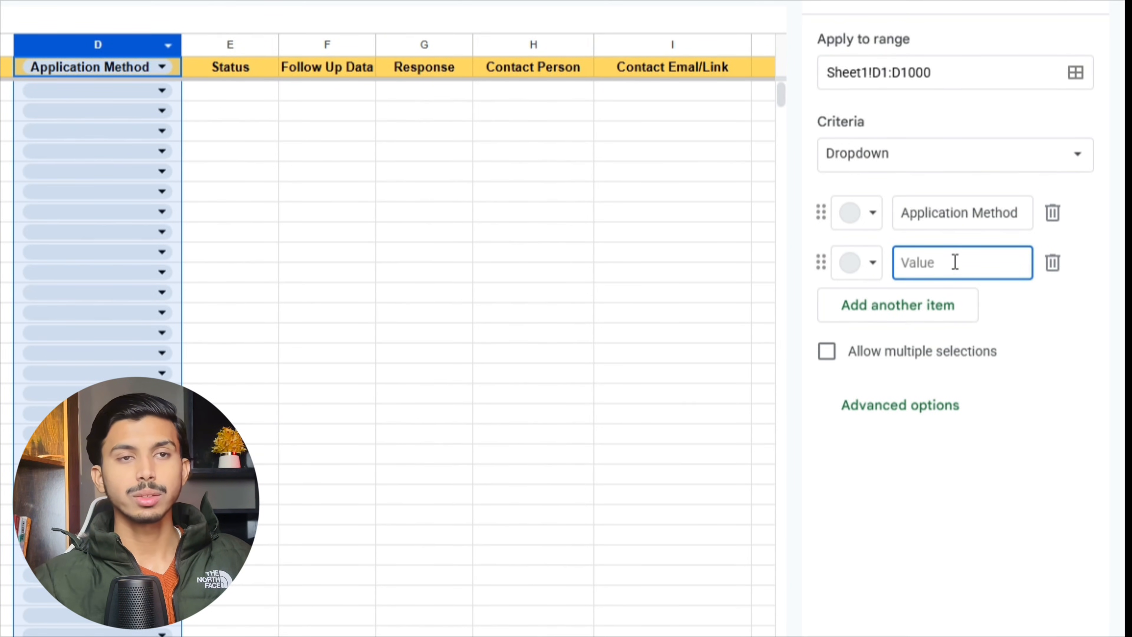
type("LinkedIn")
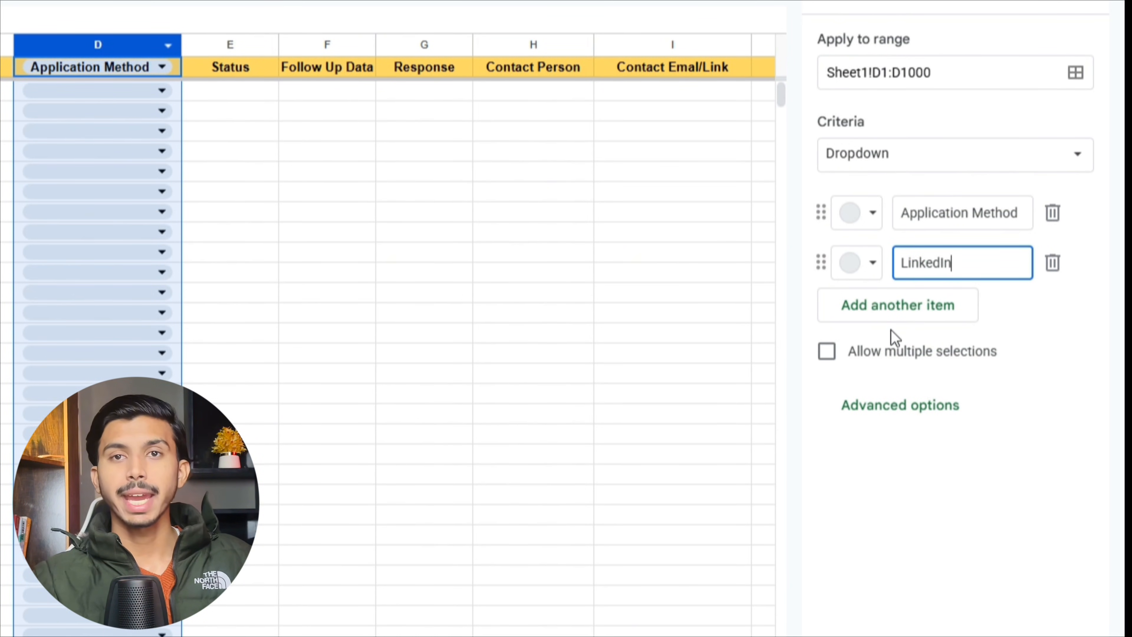
left_click(895, 310)
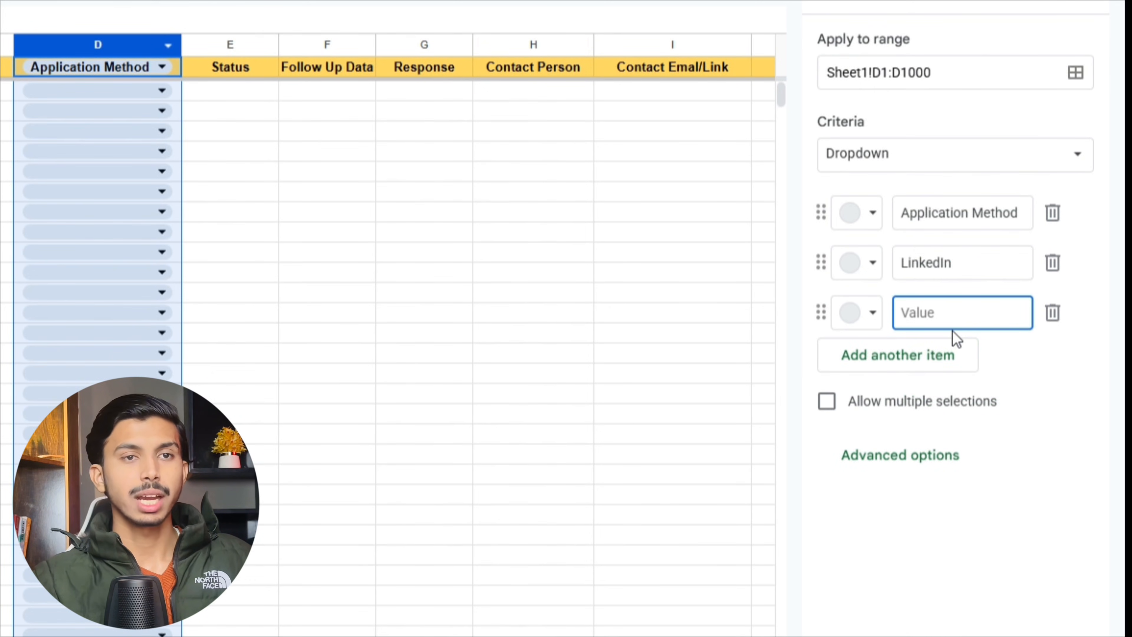
type("Indeed")
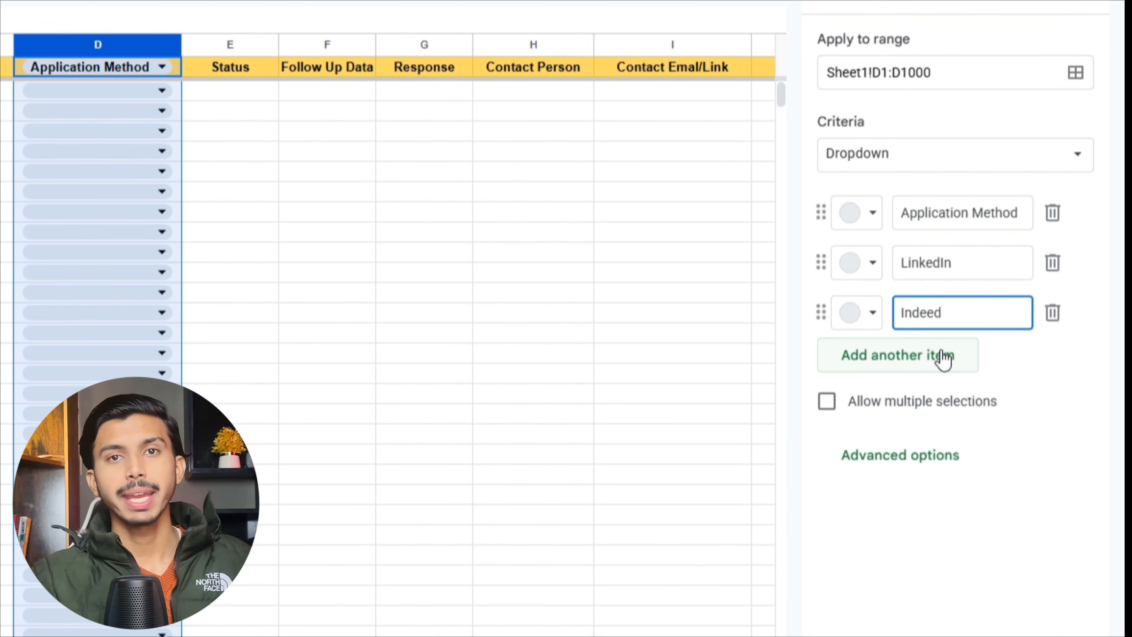
left_click(939, 364)
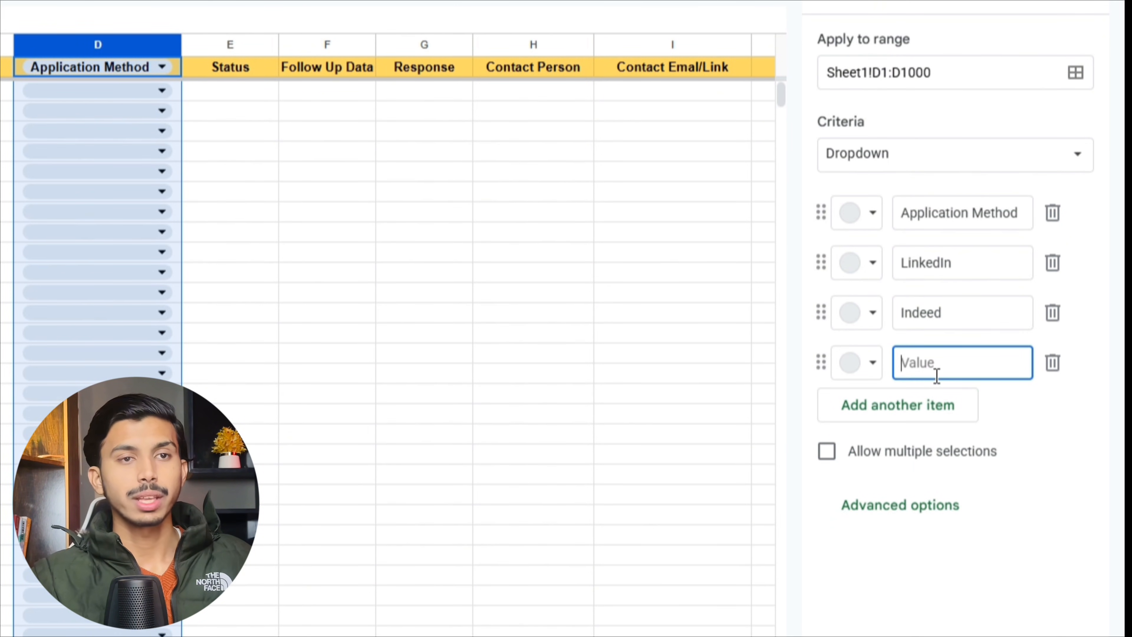
type("Company Website")
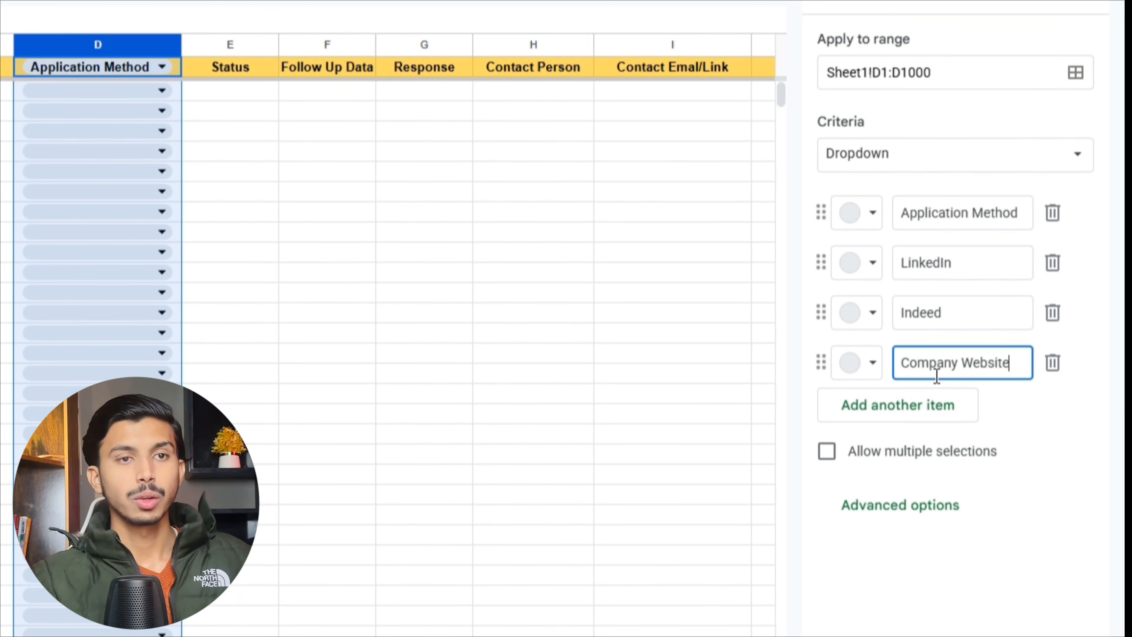
left_click(883, 416)
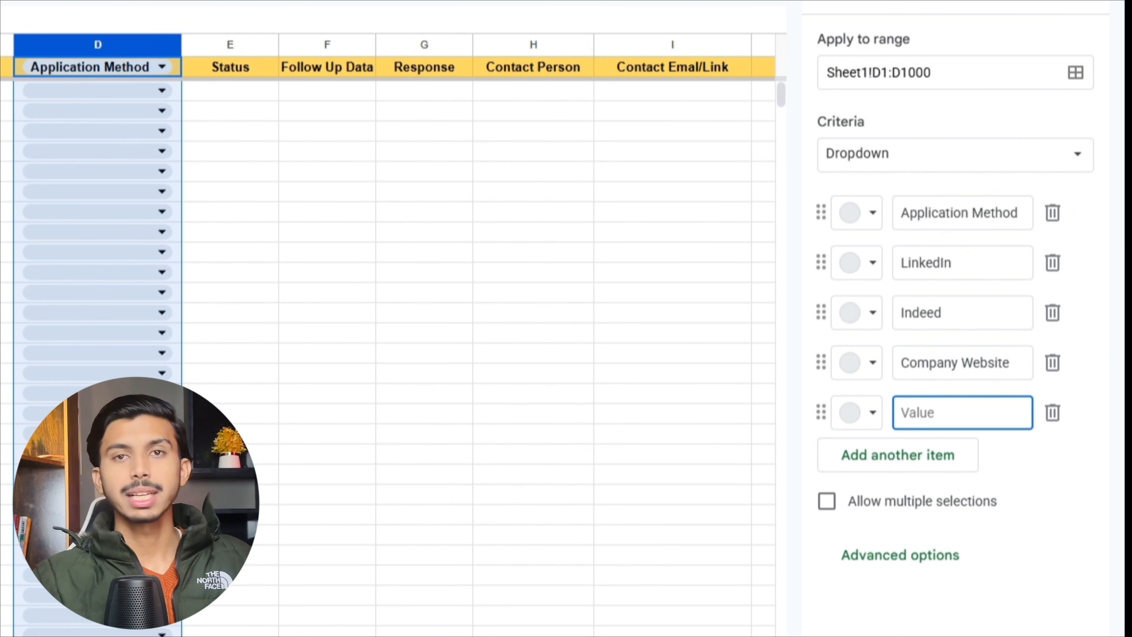
type("Email")
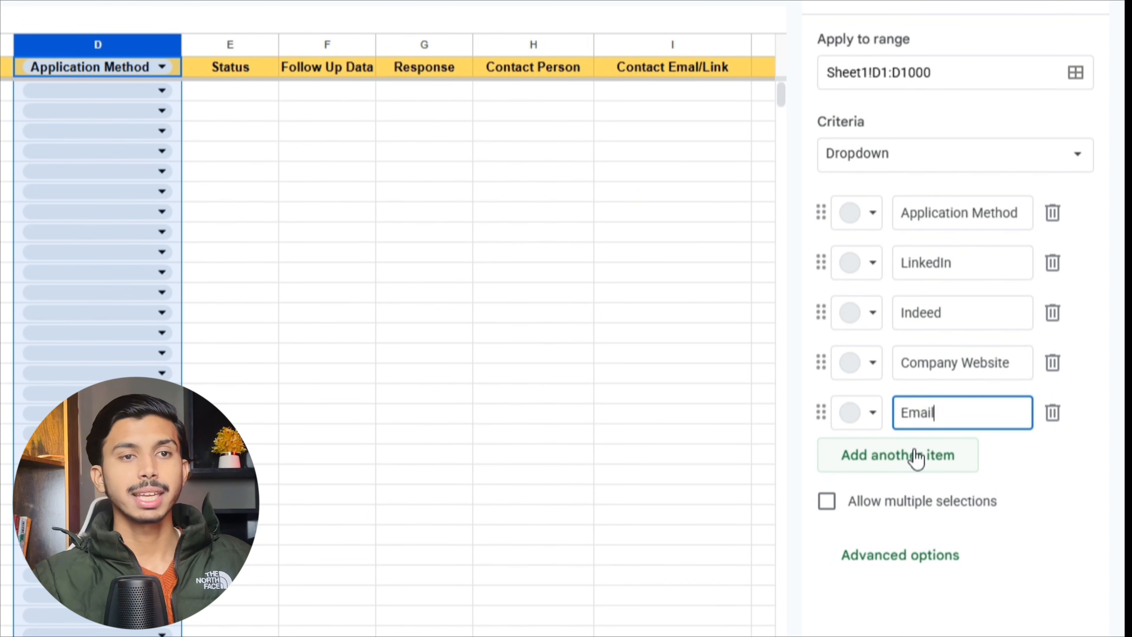
left_click(916, 456)
type("Reff")
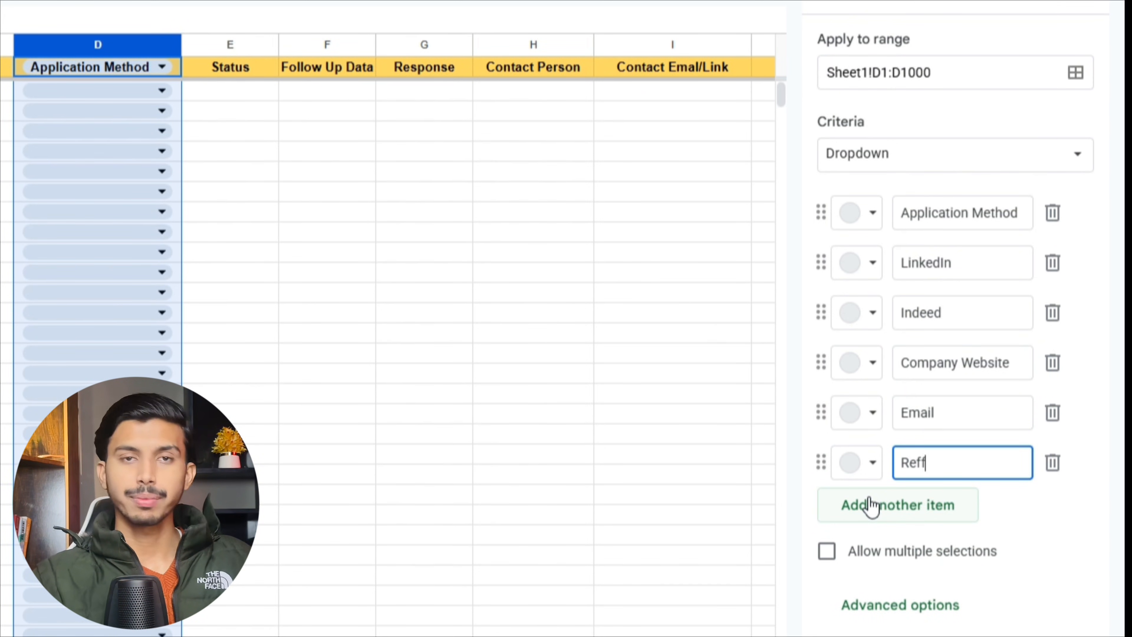
key("BackSpace")
type("erral")
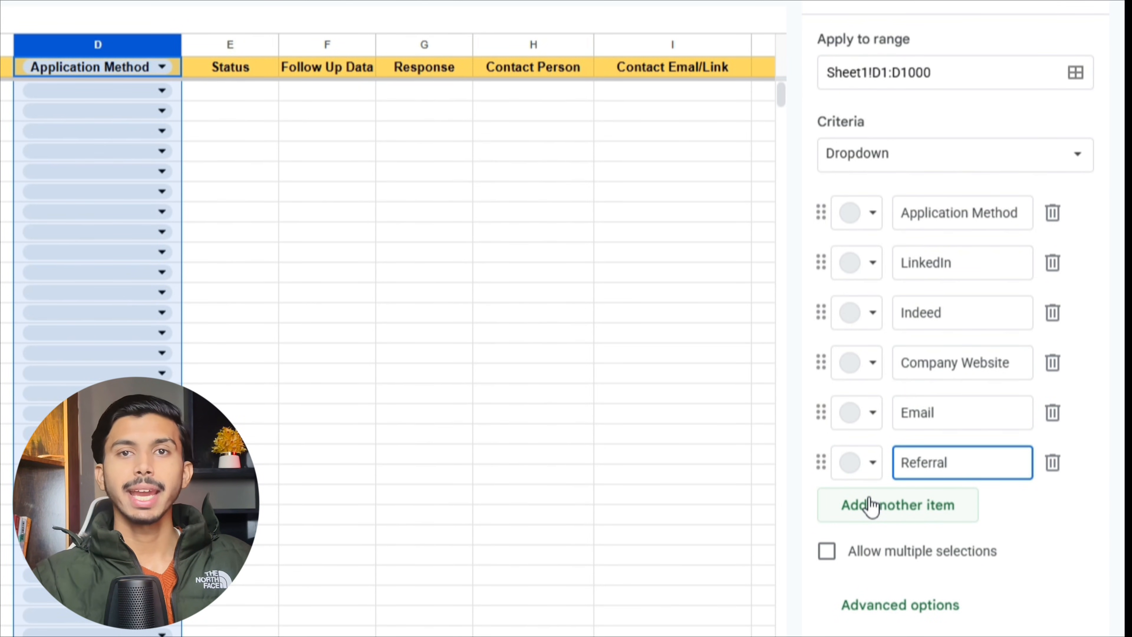
left_click(870, 506)
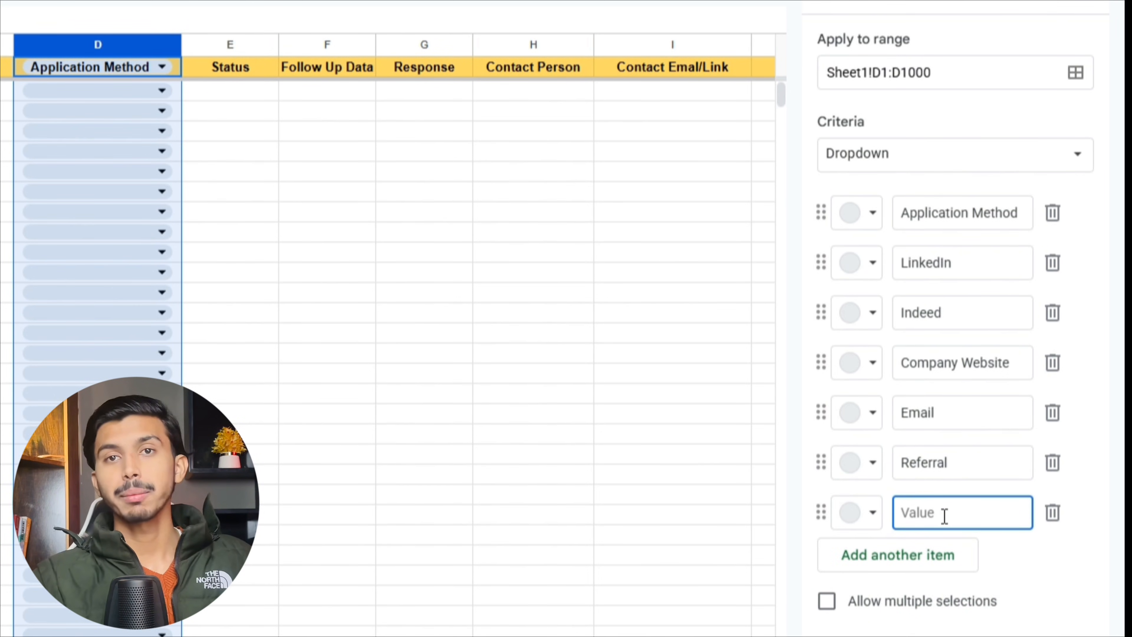
type("Others")
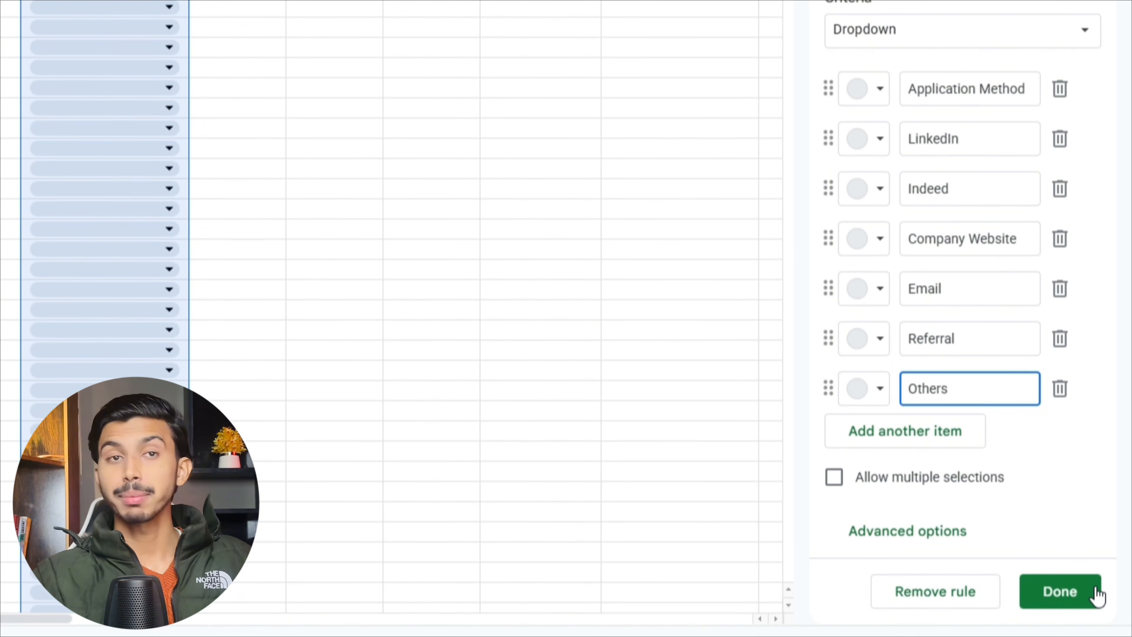
left_click(1060, 592)
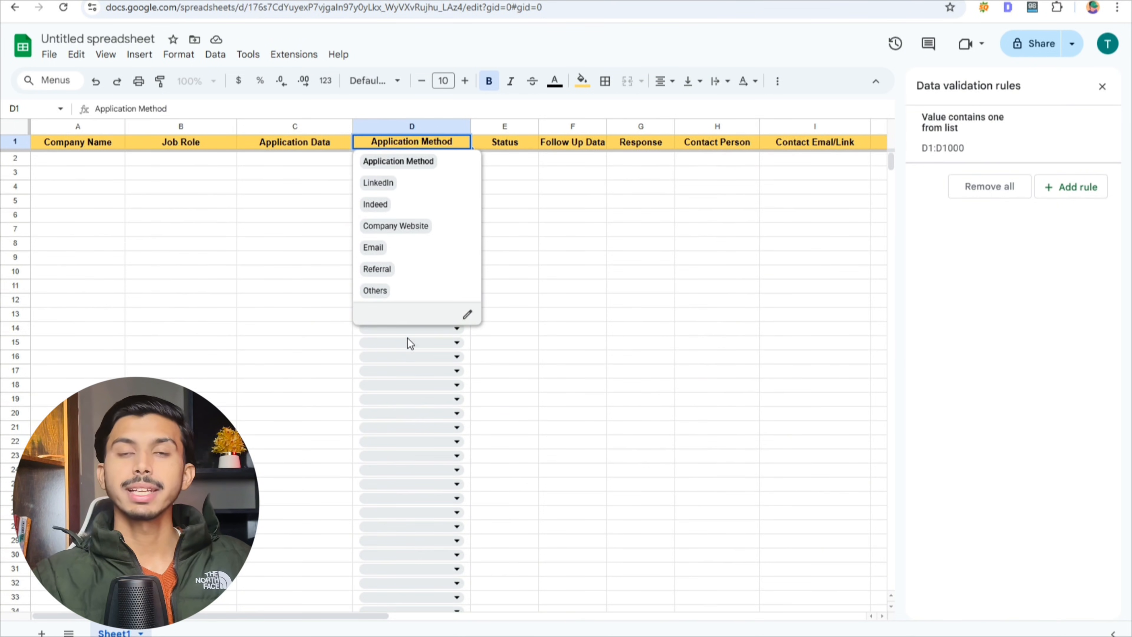
- Select the Status column and add a new validation rule for E1:E1000
left_click(408, 413)
left_click(513, 130)
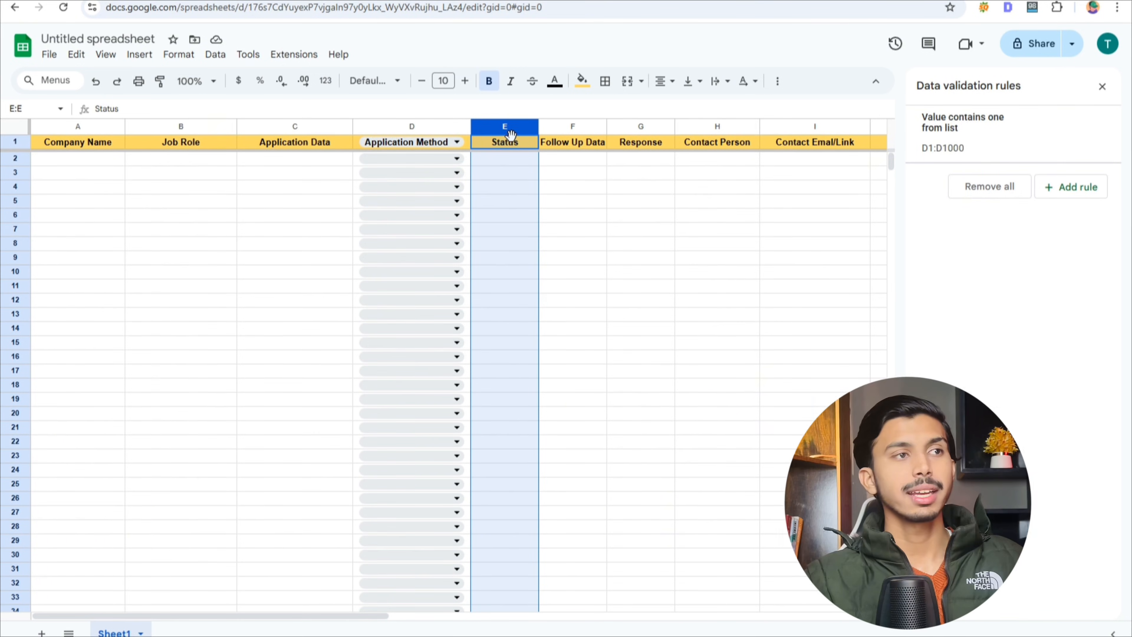
left_click(216, 54)
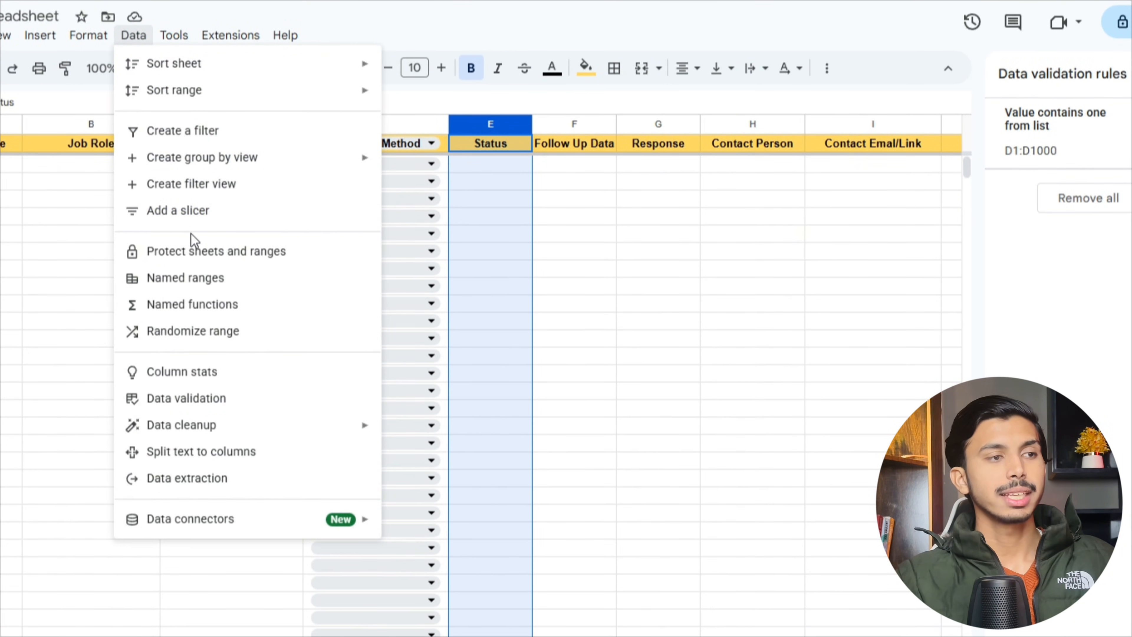
left_click(190, 398)
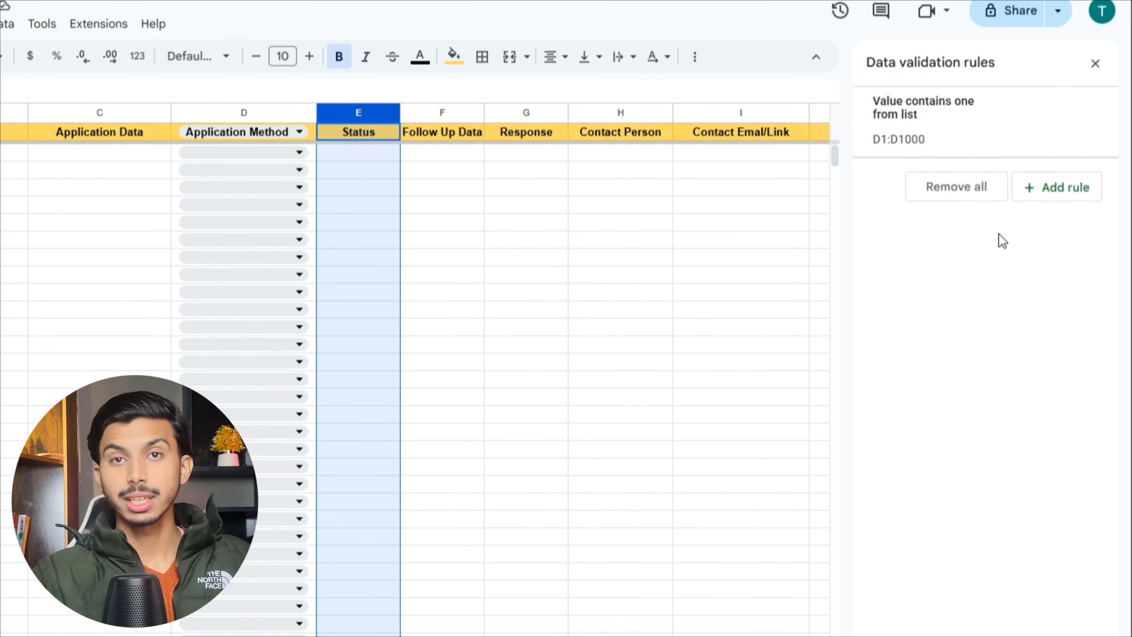
left_click(1047, 194)
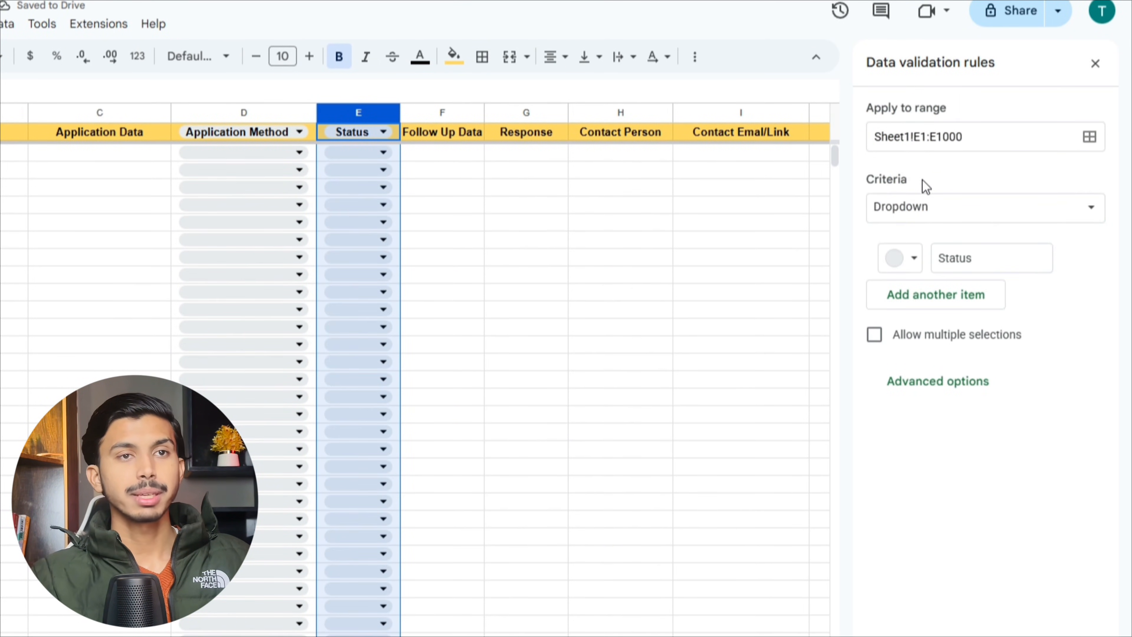
- Keep Dropdown criteria and add options Applied, Shortlisted and Interview Scheduled
left_click(940, 209)
left_click(941, 209)
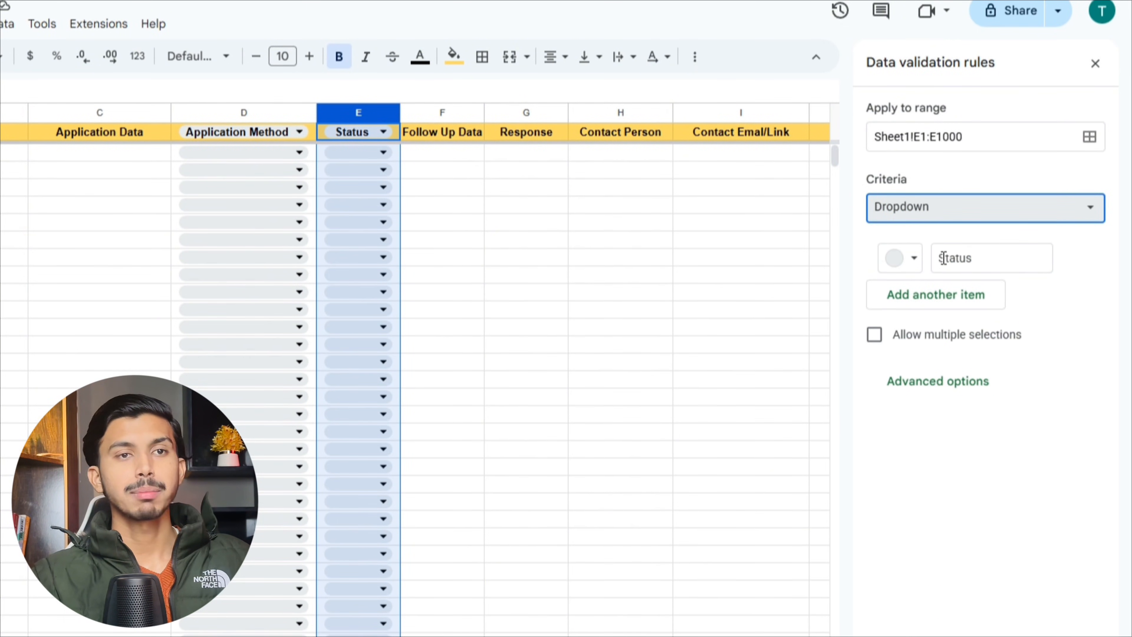
double_click(970, 259)
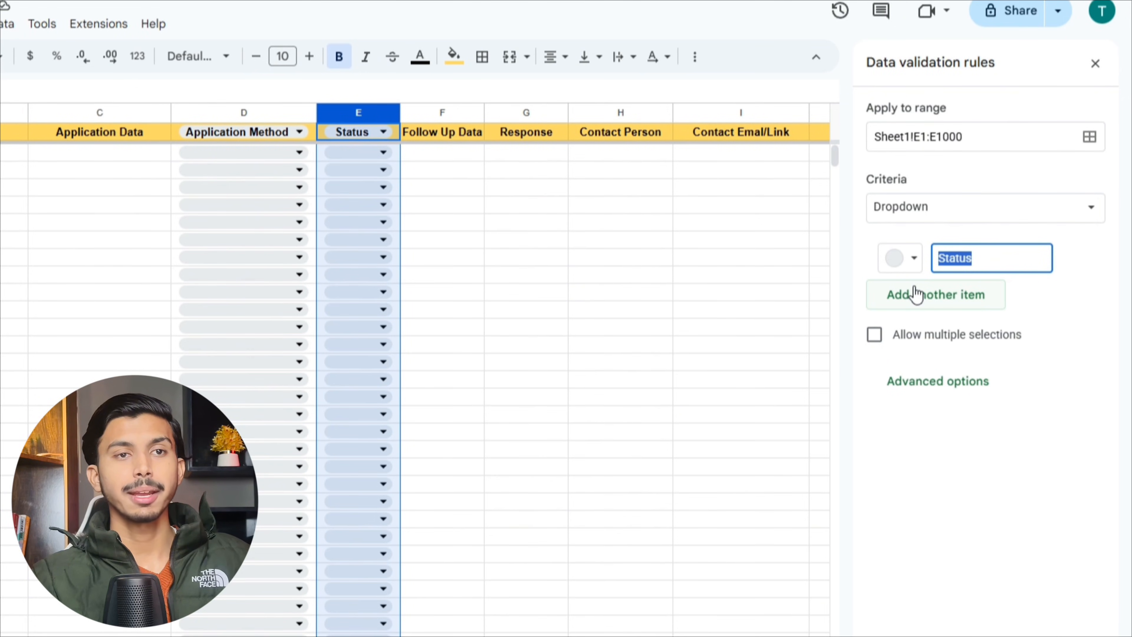
left_click(917, 296)
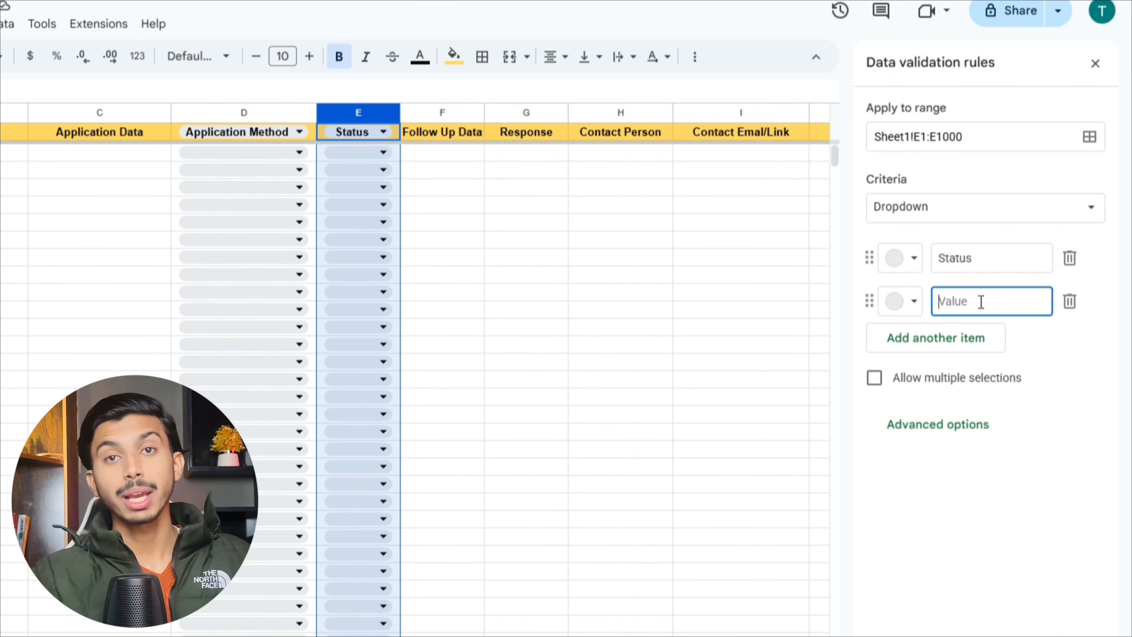
type("Applied")
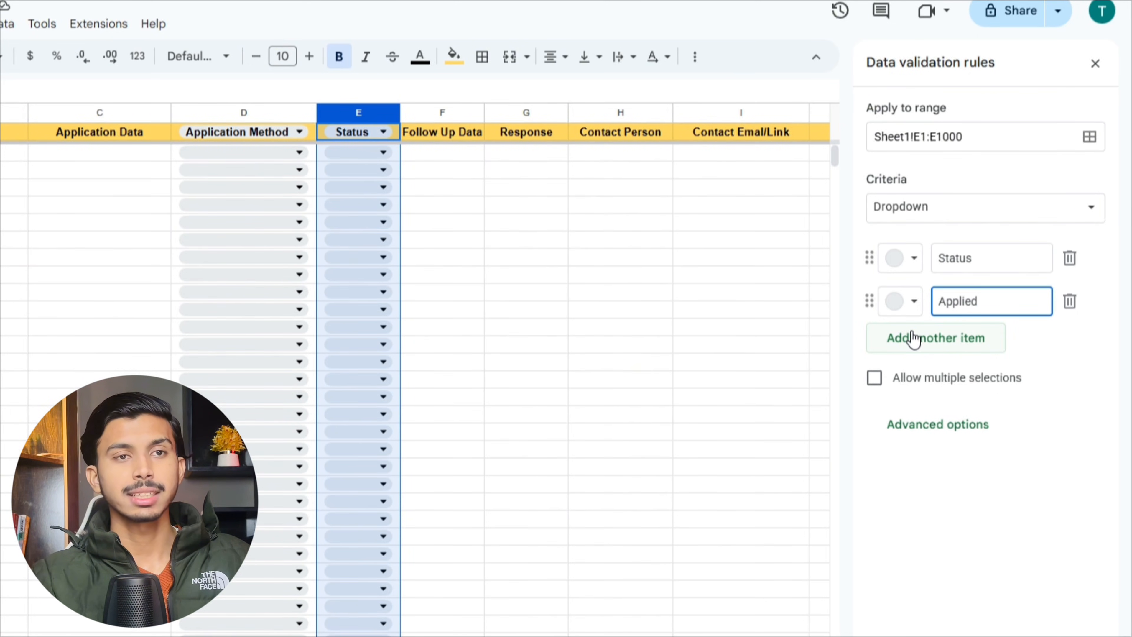
left_click(926, 339)
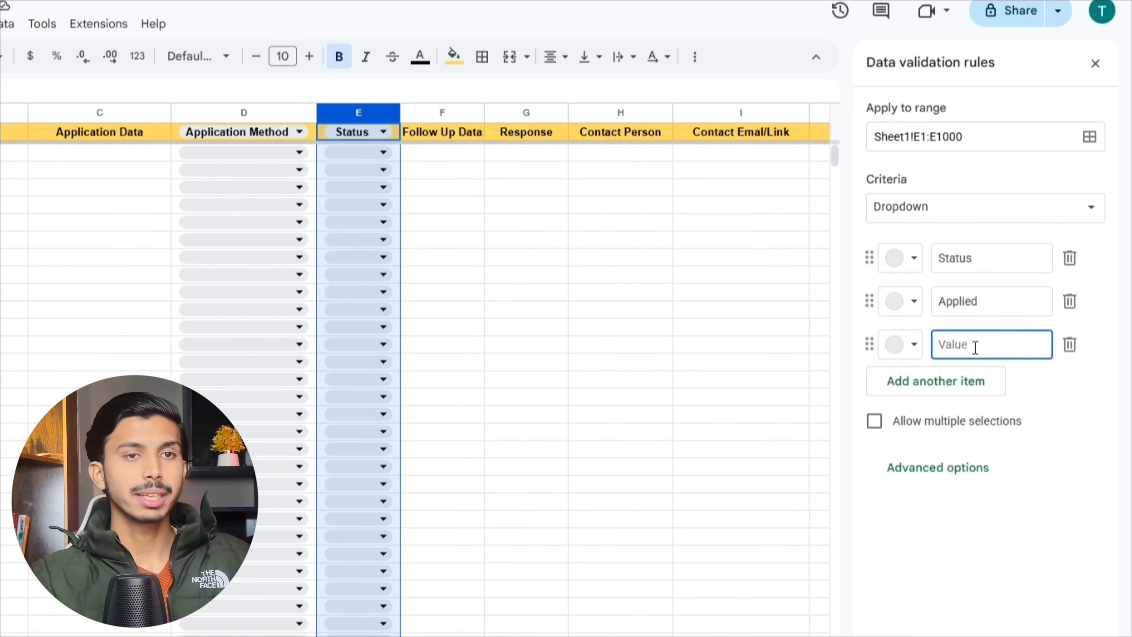
type("Shortlisted")
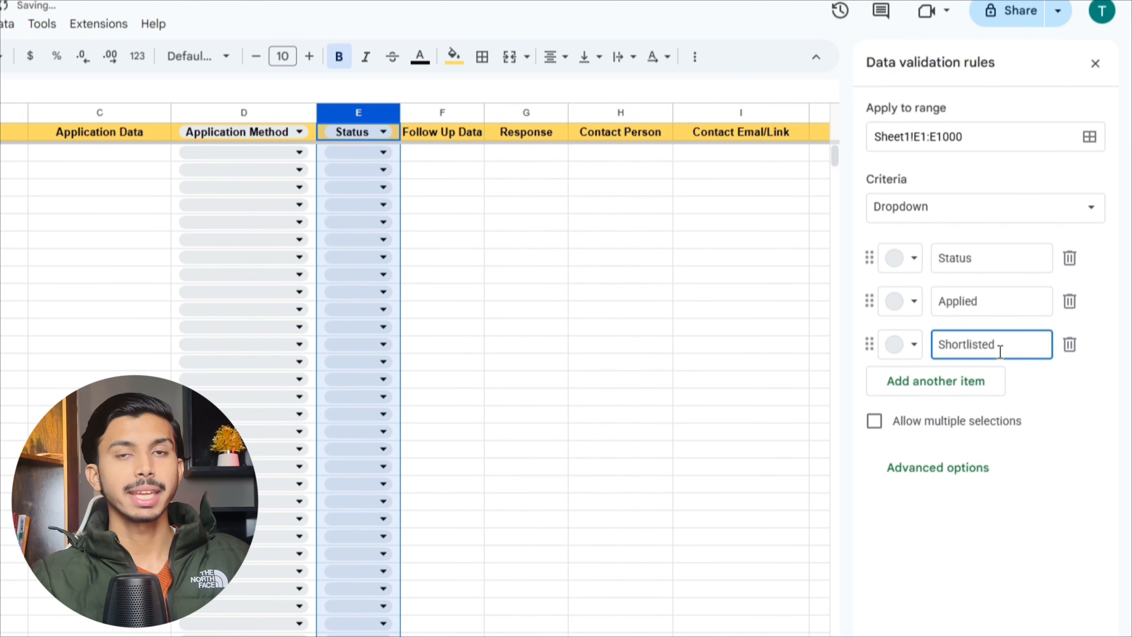
left_click(943, 384)
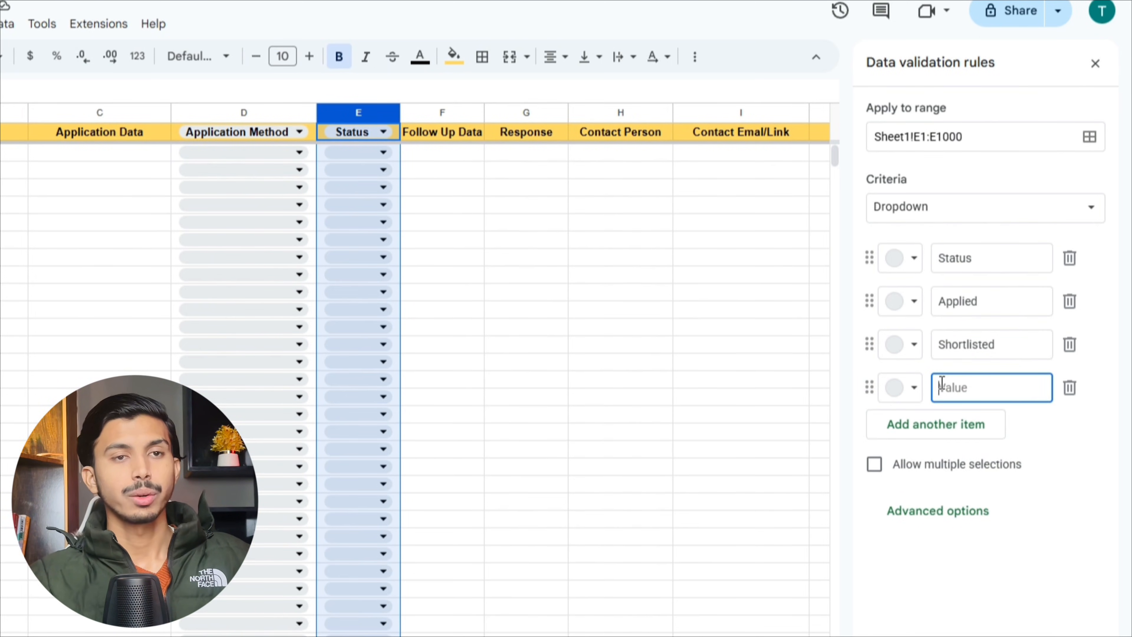
type("Interview Scheduled")
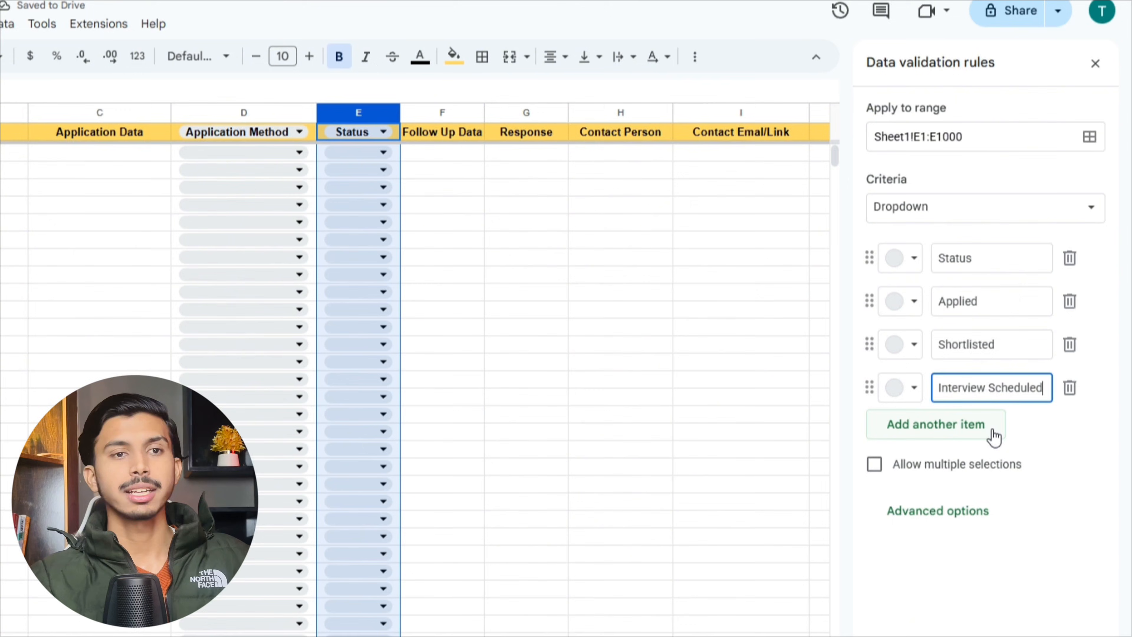
- Add options Interview Done, Offer, Rejected and No Response to the Status list
left_click(994, 436)
type("Interview Done")
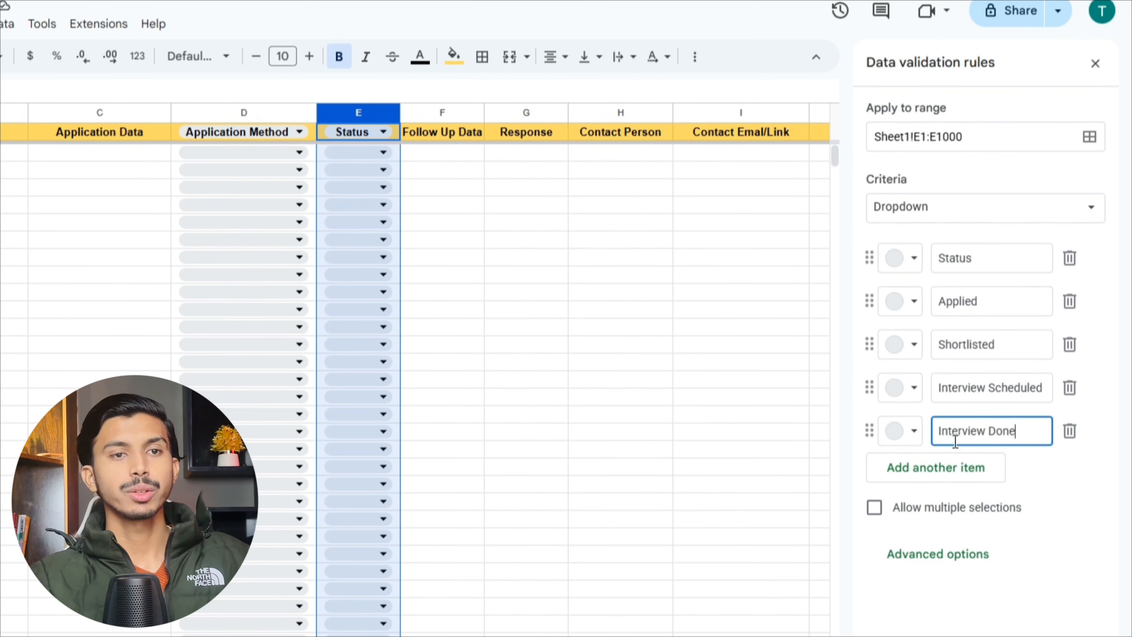
left_click(961, 473)
type("Offer")
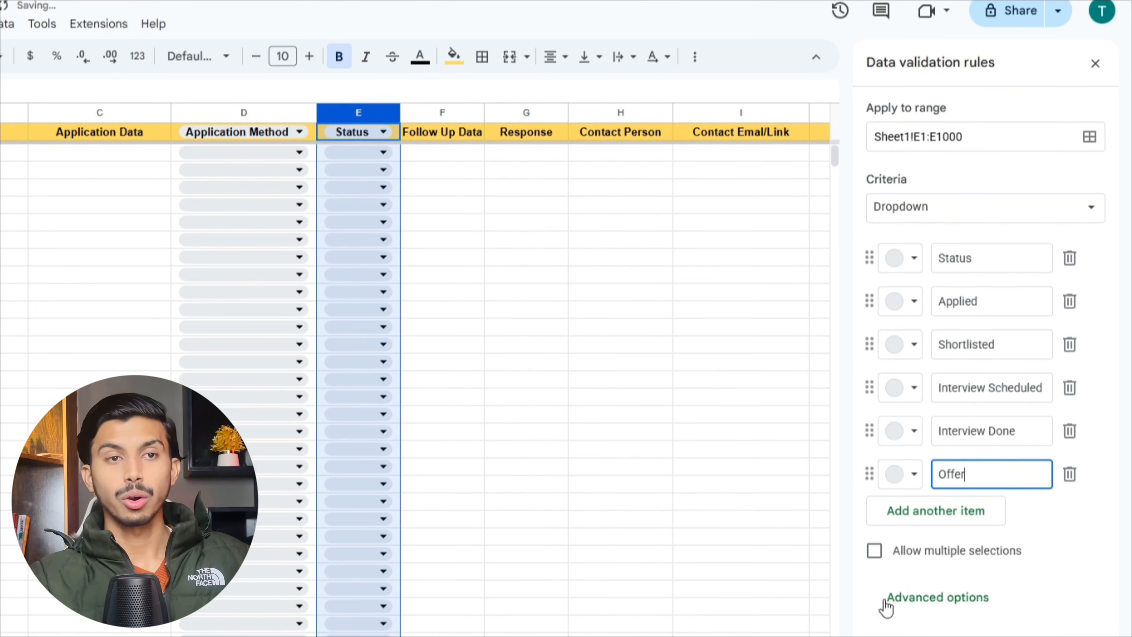
left_click(938, 518)
type("Rejected")
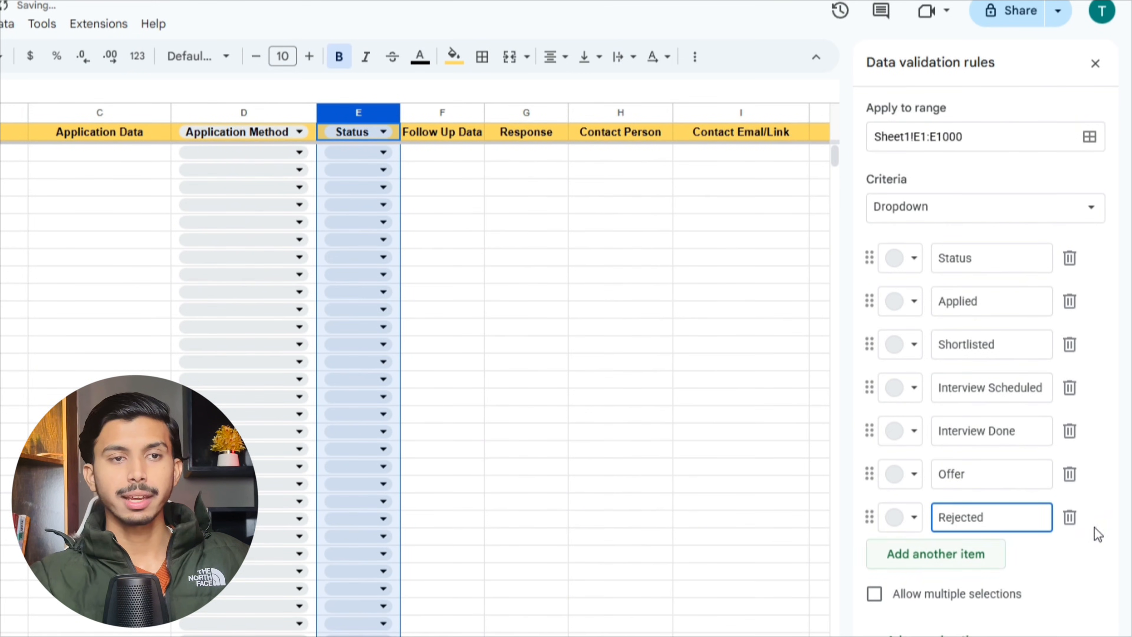
key("Return")
type("No Response")
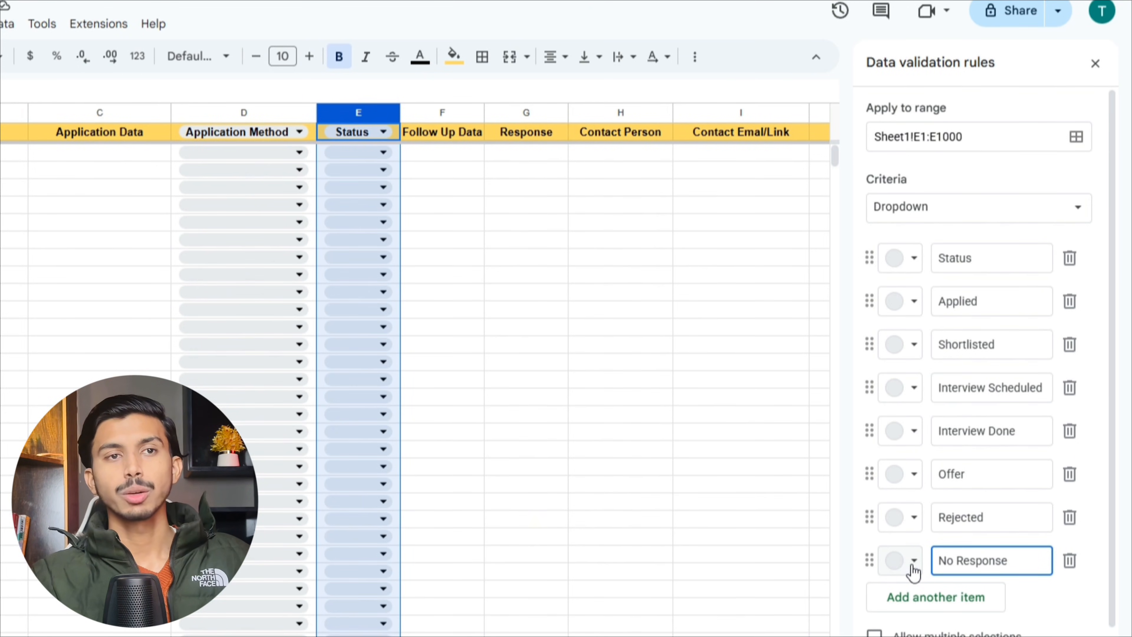
double_click(940, 260)
left_click(910, 263)
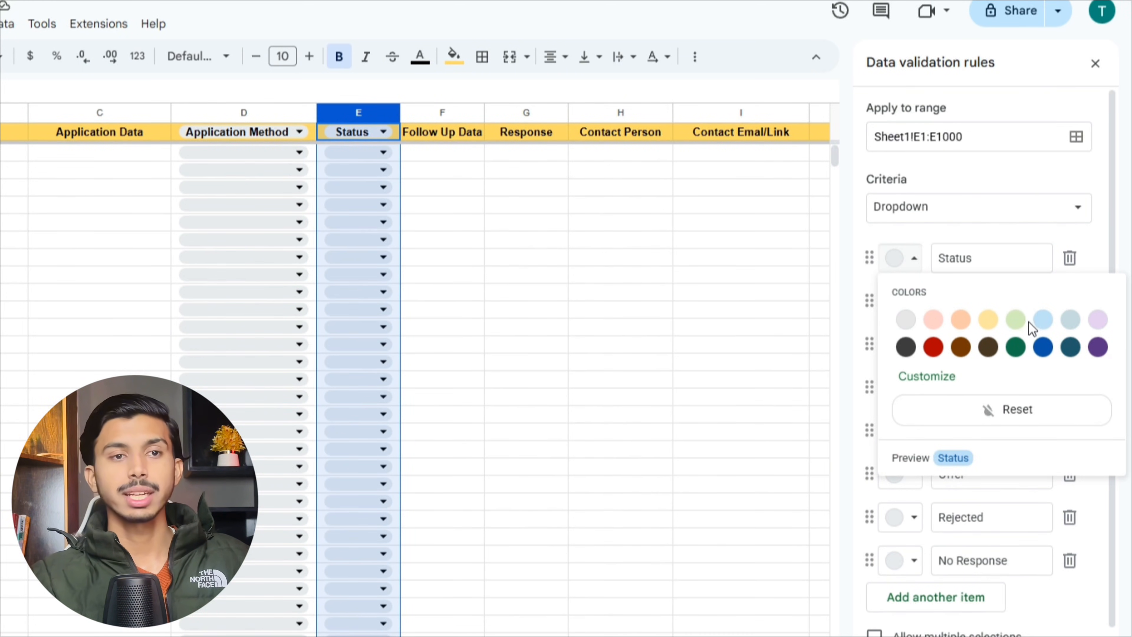
- Colour Offer light green and Rejected light red, leave No Response grey, and save the rule
left_click(912, 475)
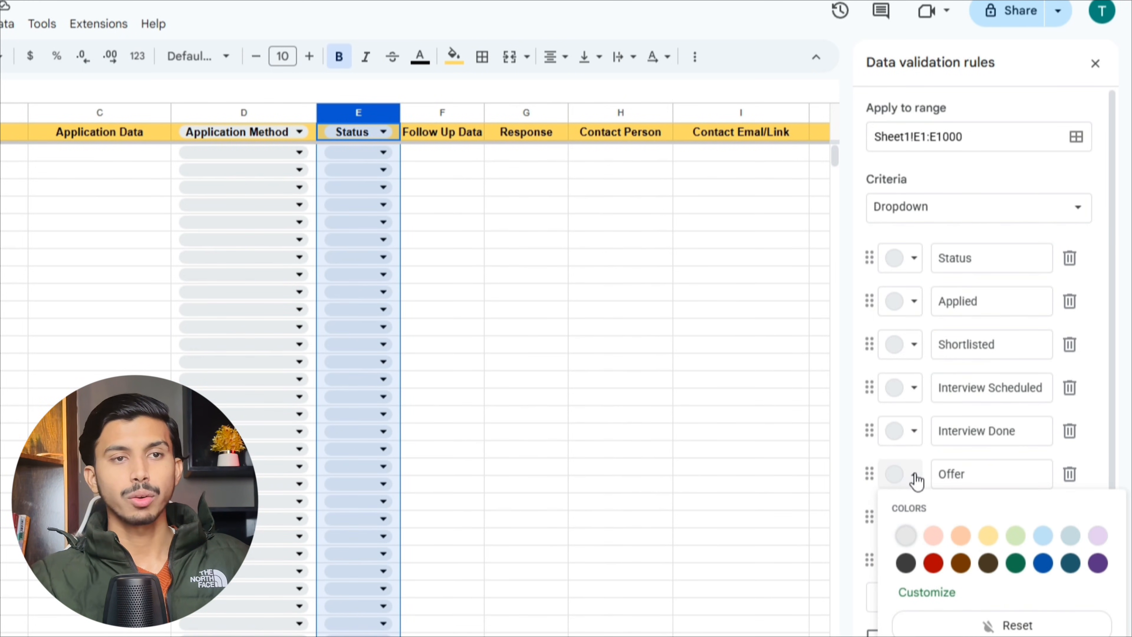
left_click(1017, 537)
left_click(914, 517)
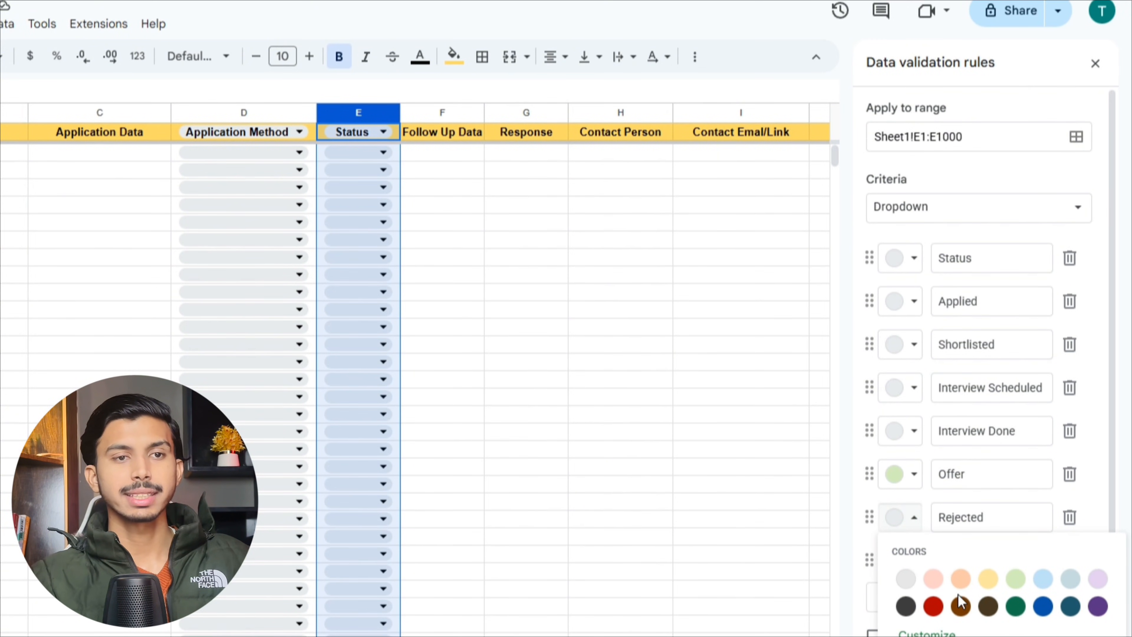
left_click(934, 580)
left_click(905, 560)
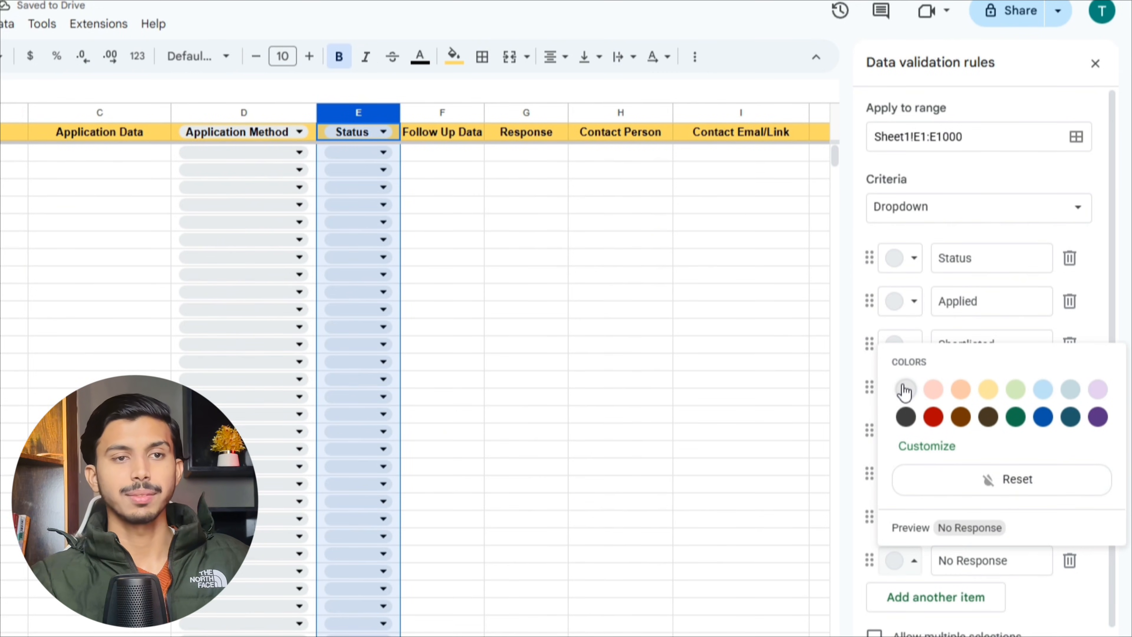
left_click(906, 390)
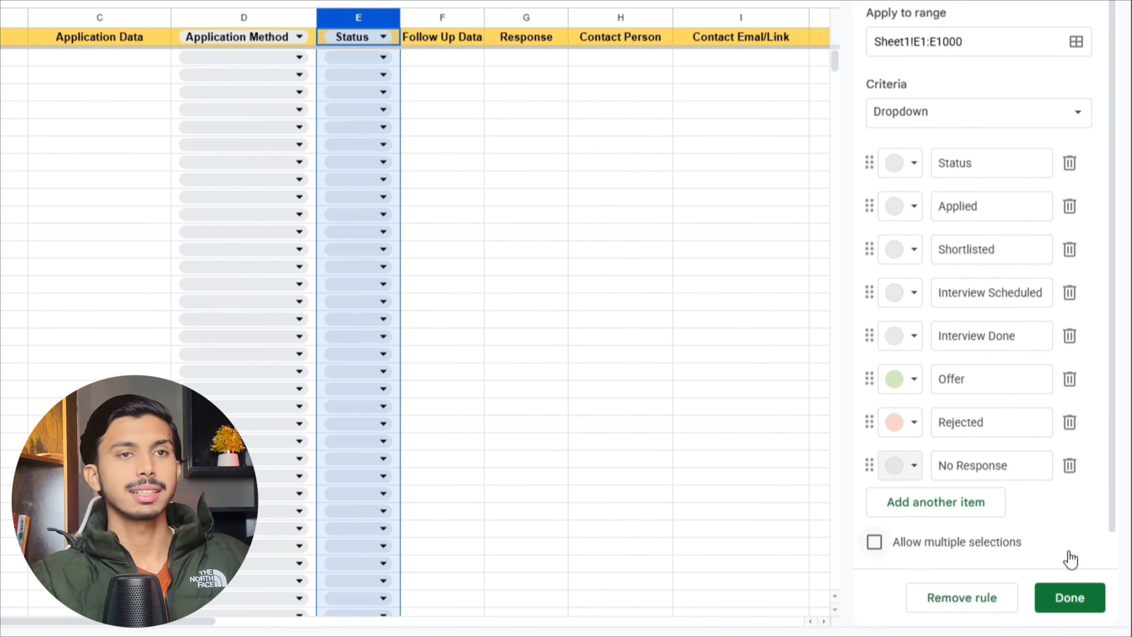
left_click(1070, 597)
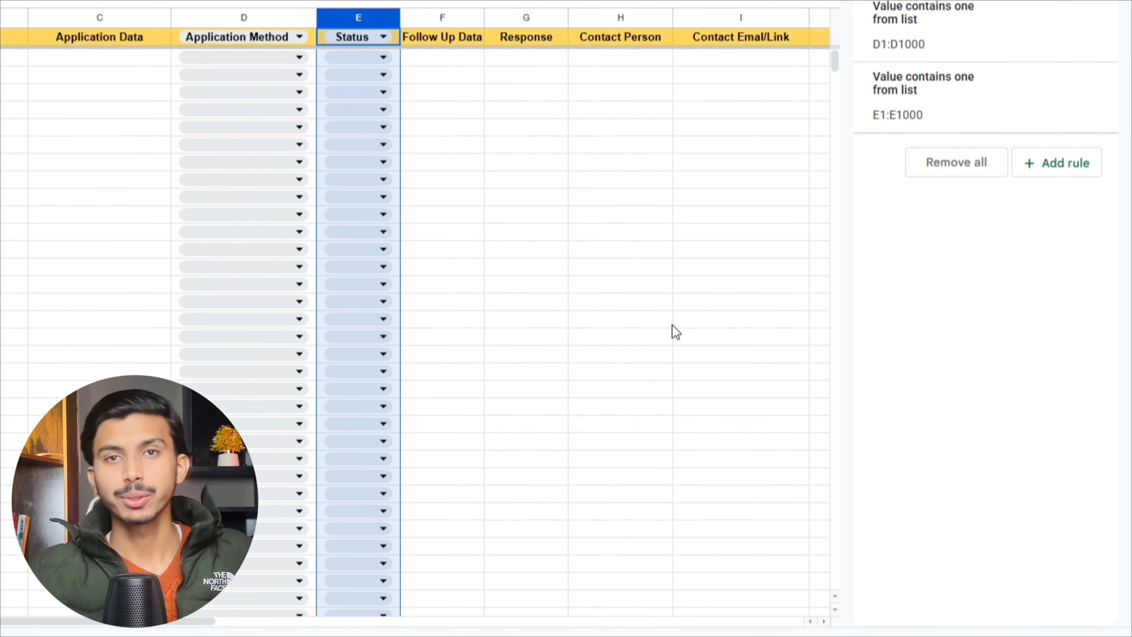
- Choose Status from the dropdown in header cell E1
left_click(383, 38)
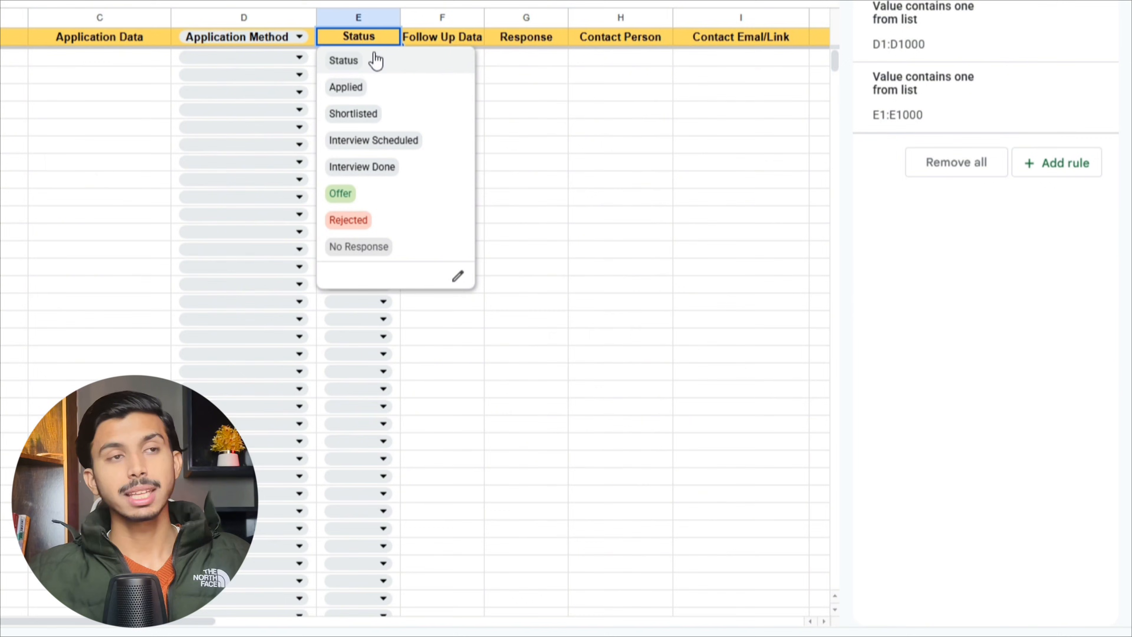
left_click(376, 61)
left_click(540, 17)
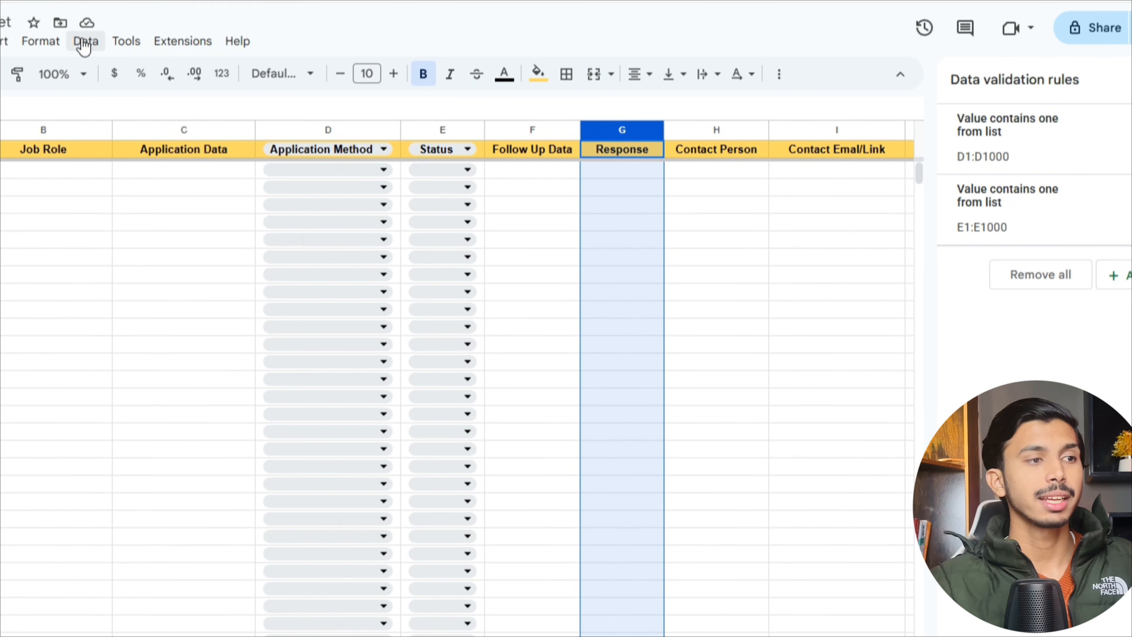
- Start a dropdown rule for G1:G1000 with options No reply, Email reply and Call received
left_click(82, 42)
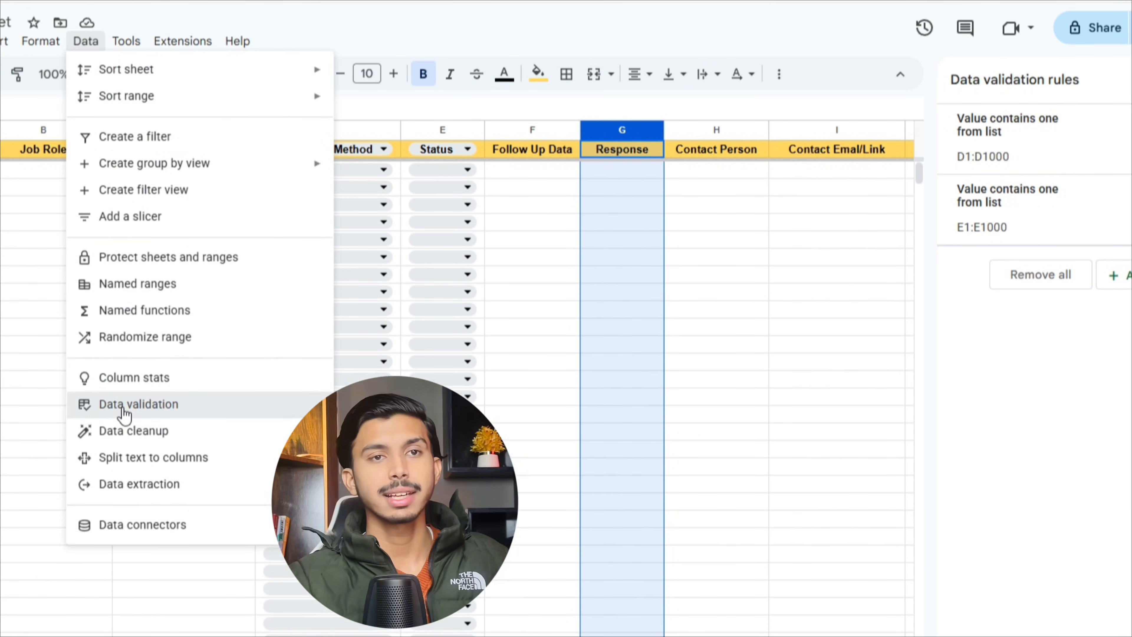
left_click(124, 412)
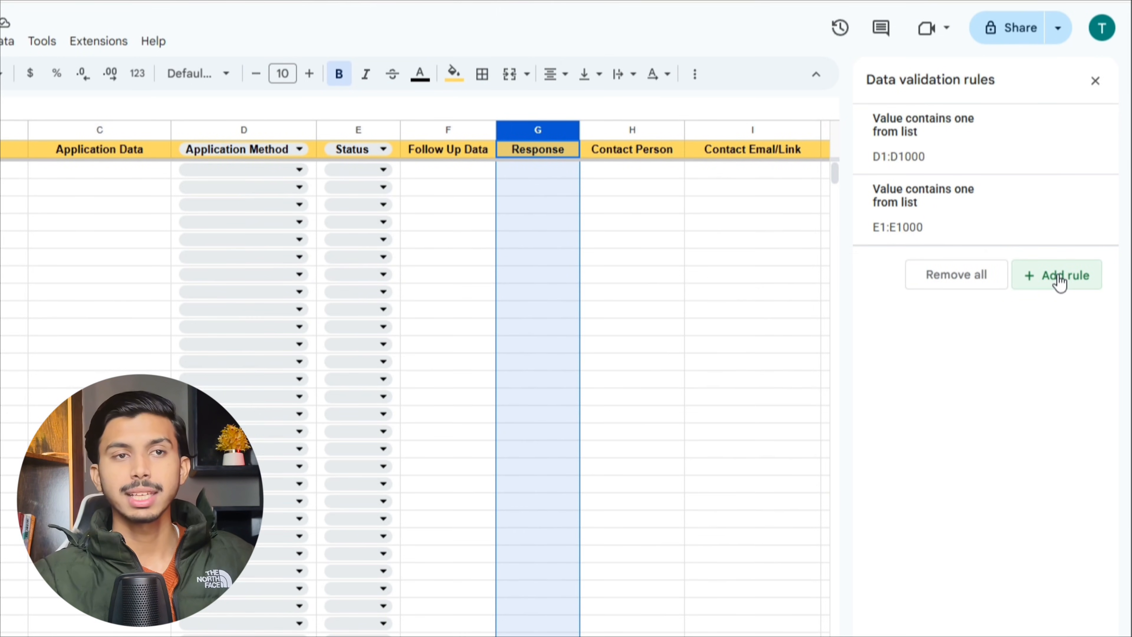
left_click(1060, 283)
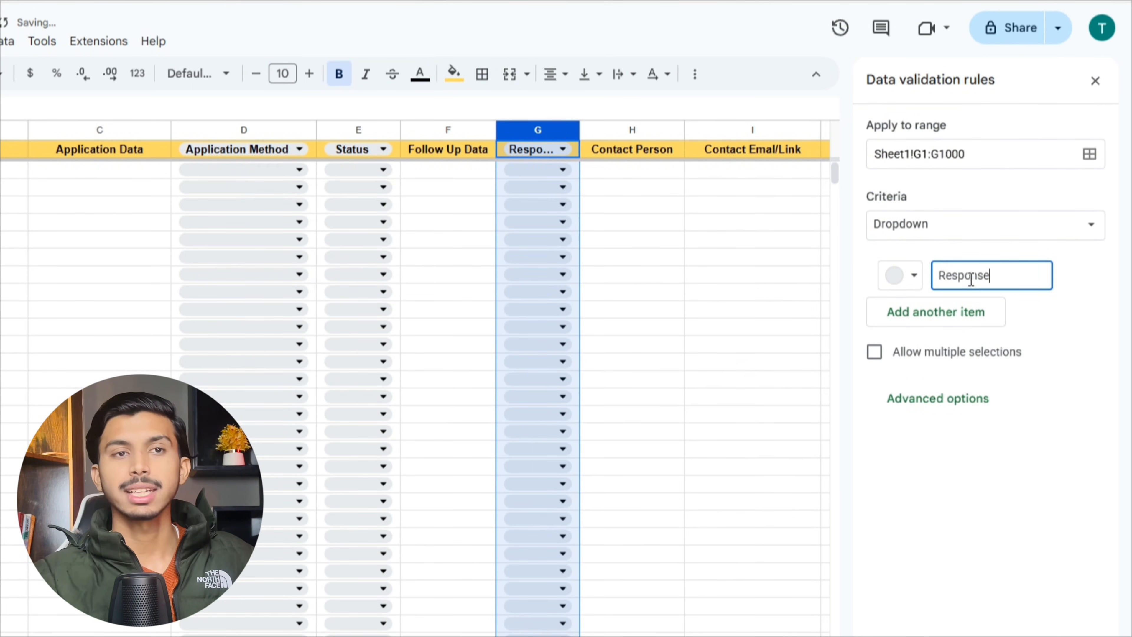
left_click(944, 318)
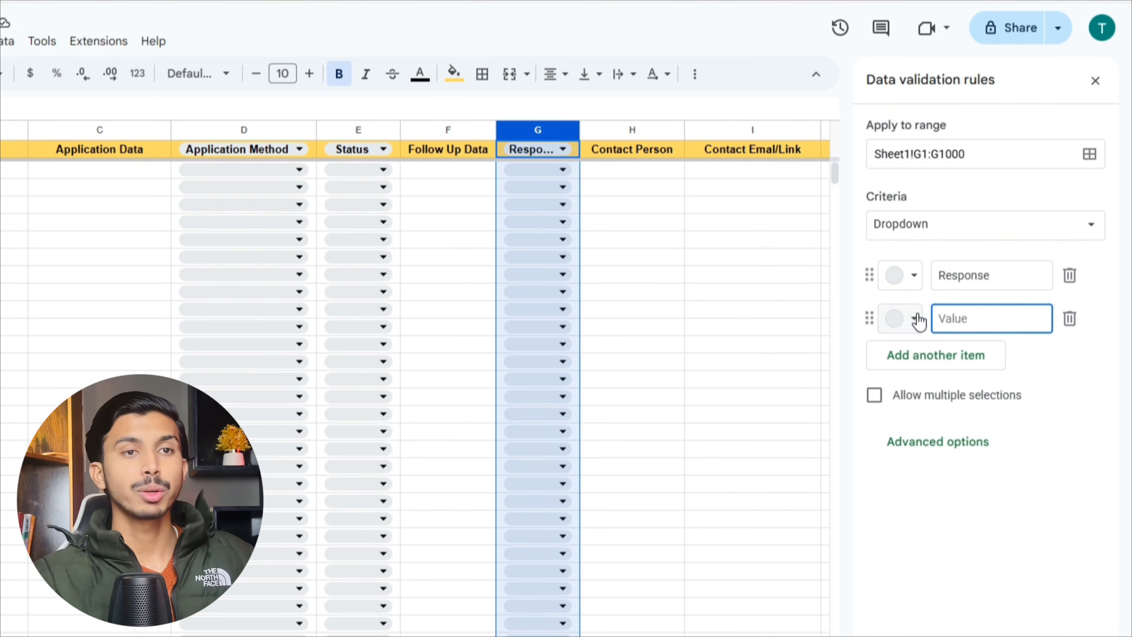
type("No reply")
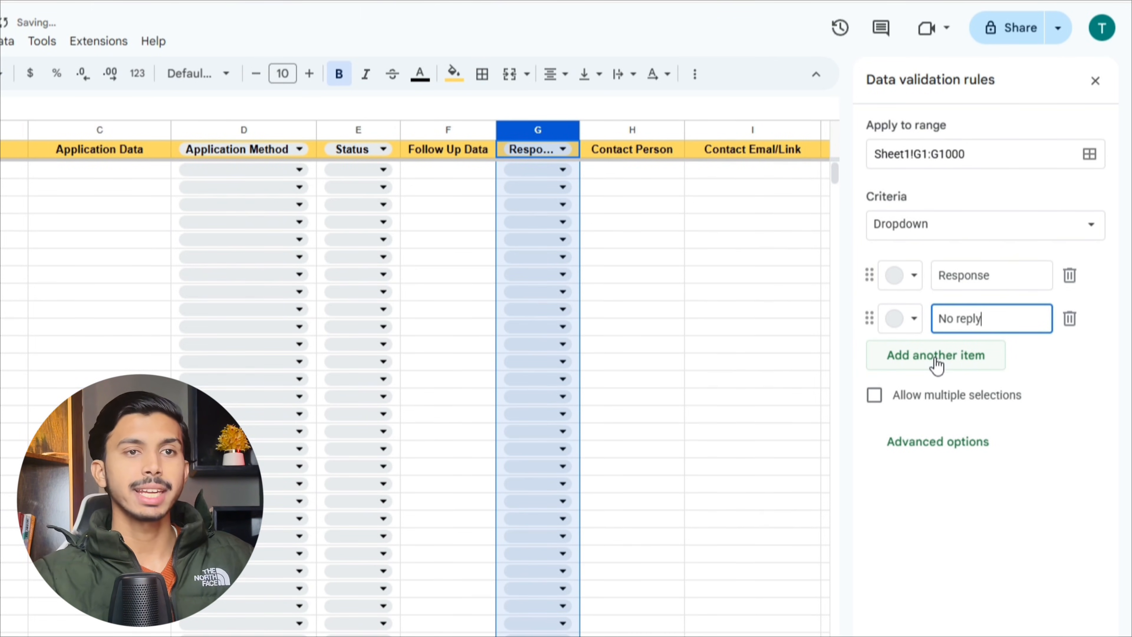
left_click(936, 357)
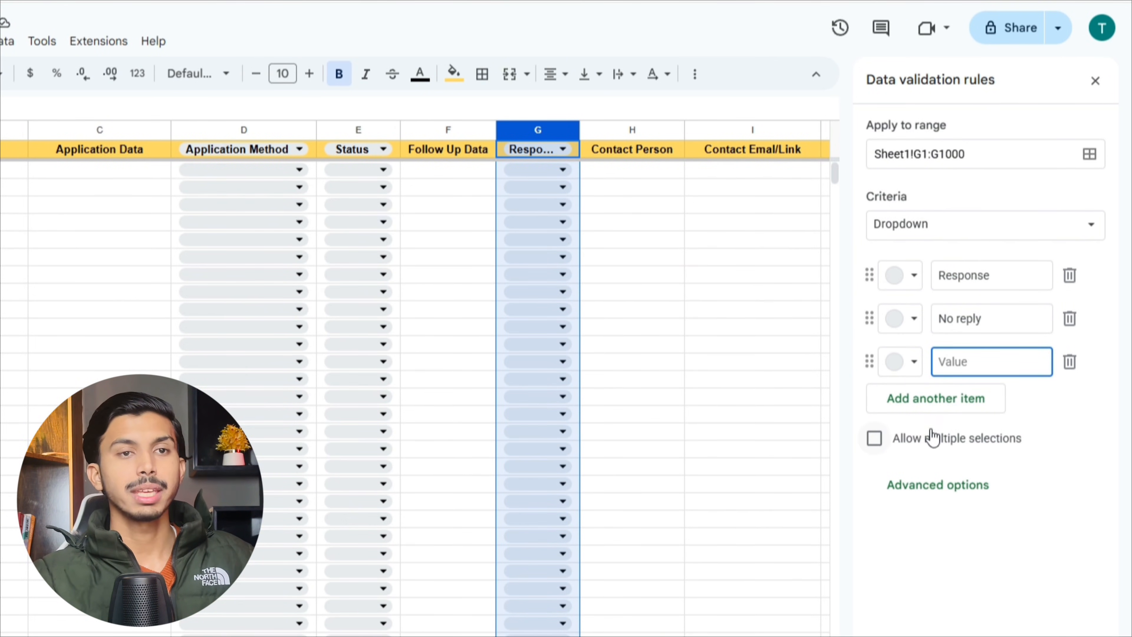
type("Email reply")
left_click(905, 403)
type("Call received")
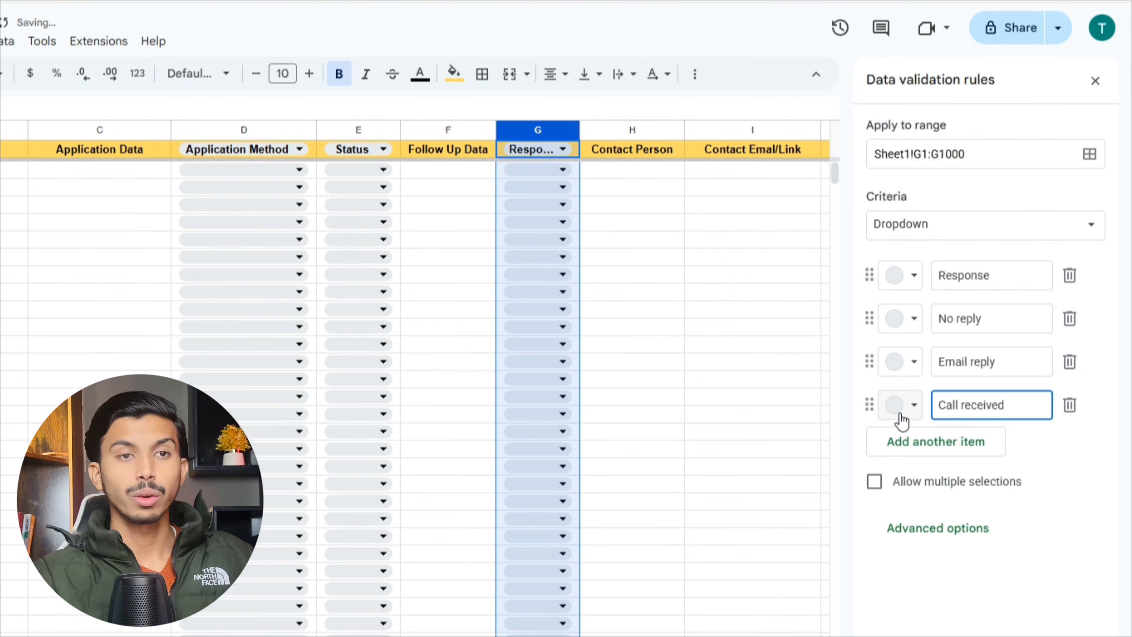
- Add options Message received and Interview invite, then save the Response dropdown rule
left_click(925, 452)
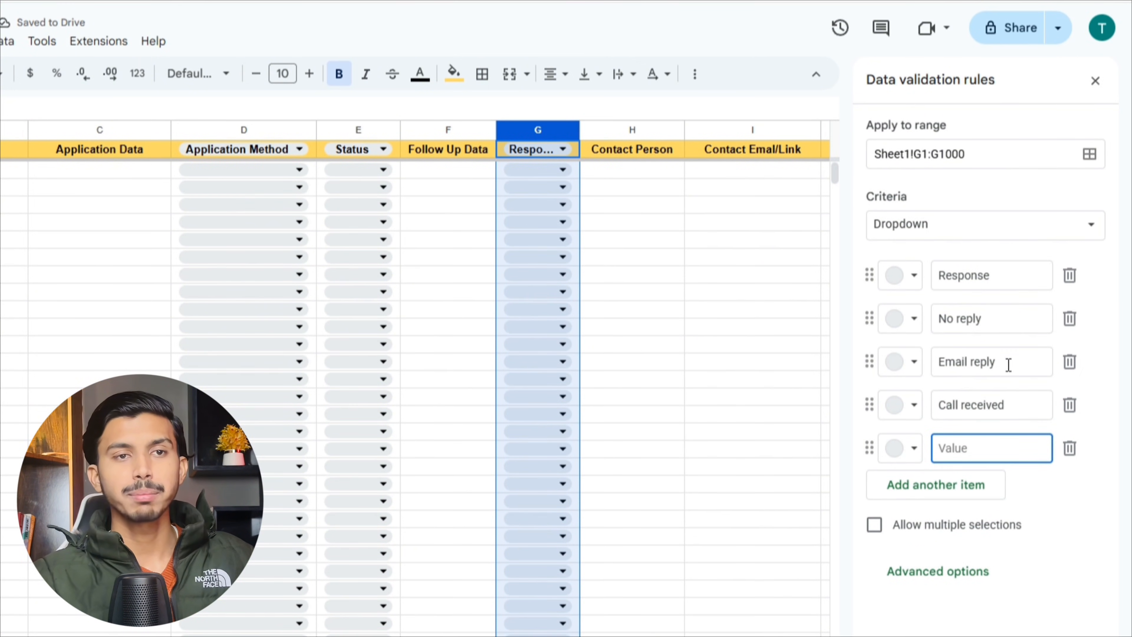
left_click_drag(1009, 366, 942, 364)
left_click_drag(1009, 410, 941, 413)
left_click(966, 460)
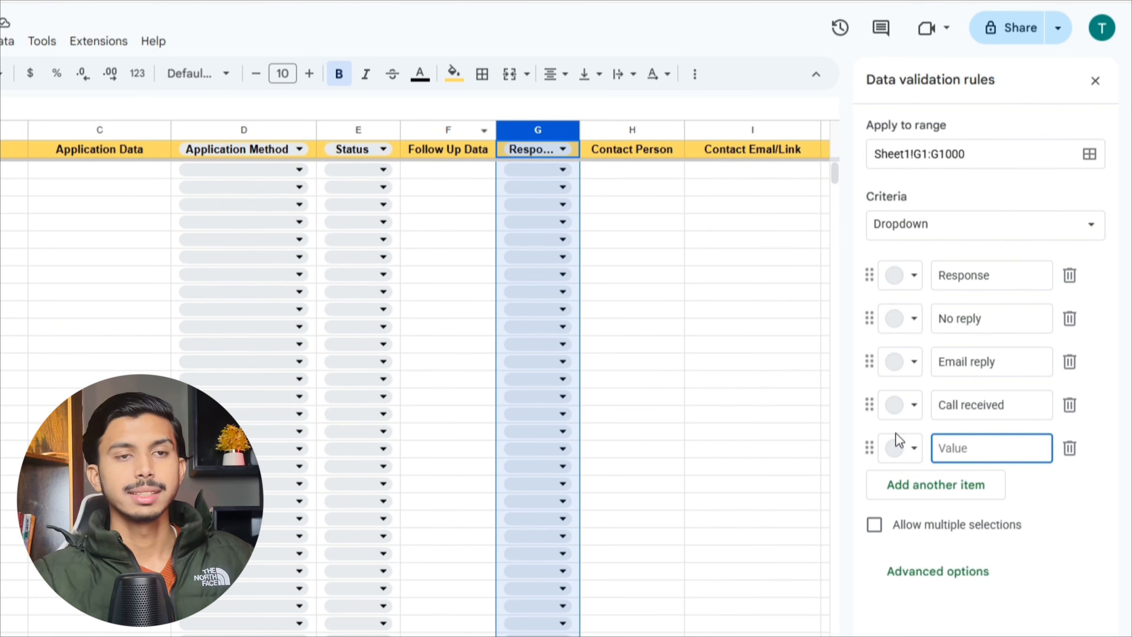
type("Message received")
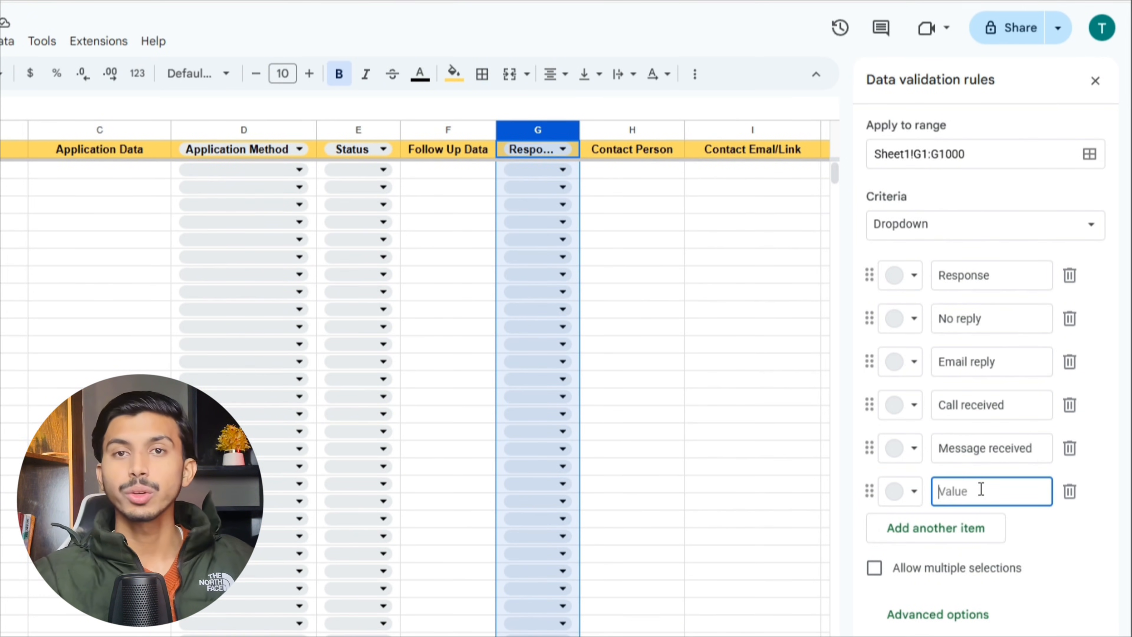
type("Interview invite")
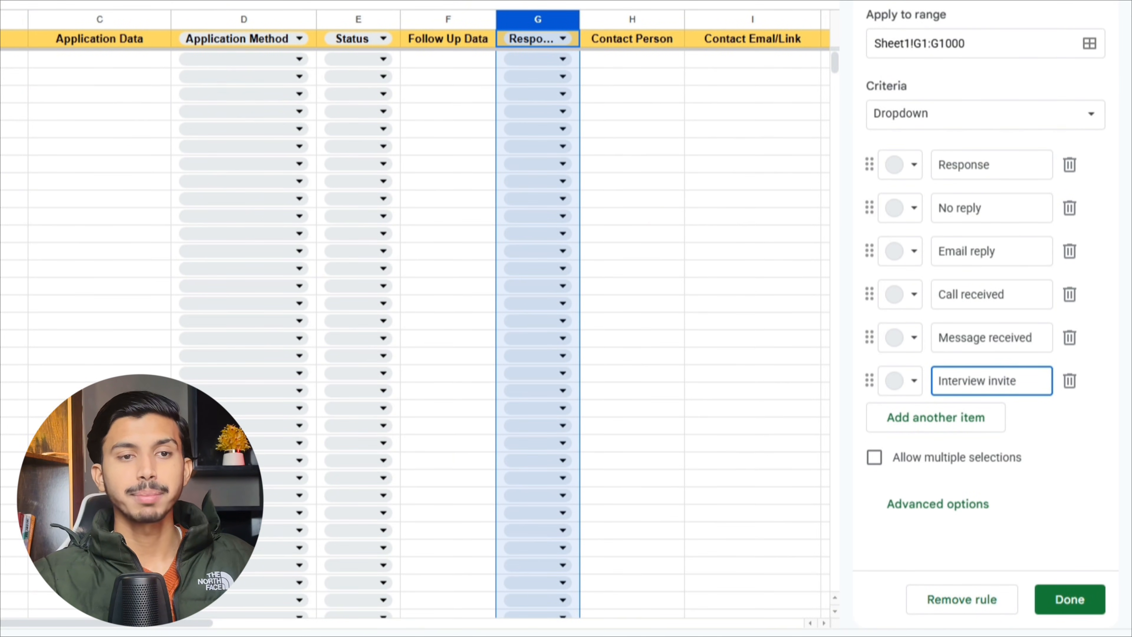
left_click(1083, 616)
left_click(105, 19)
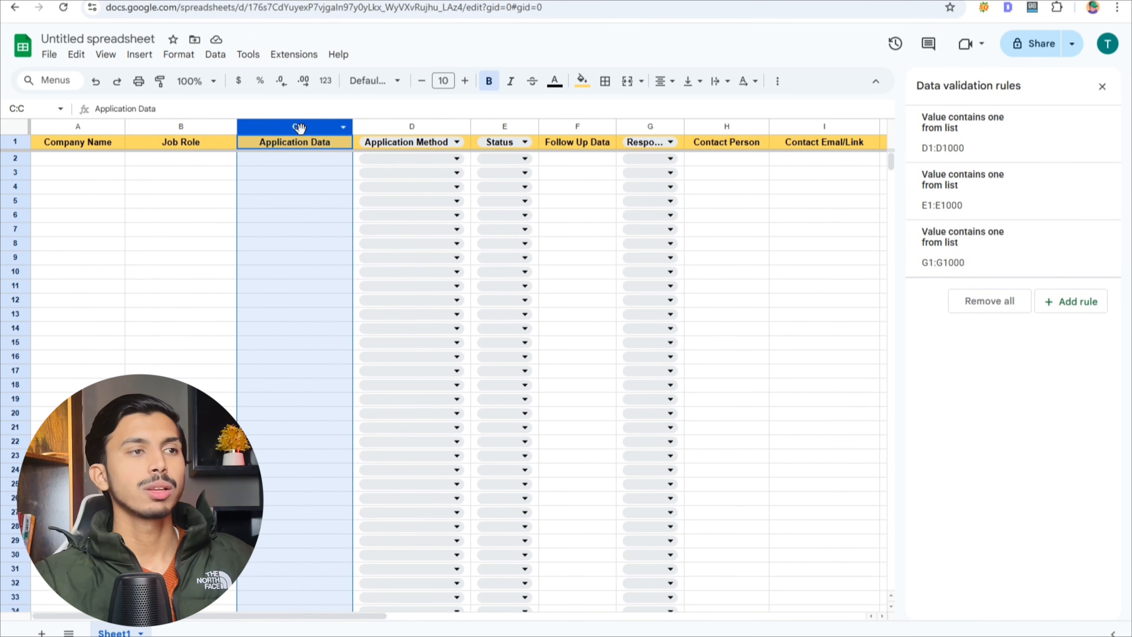
- Format the Application Data column (C) as dates
left_click(579, 127)
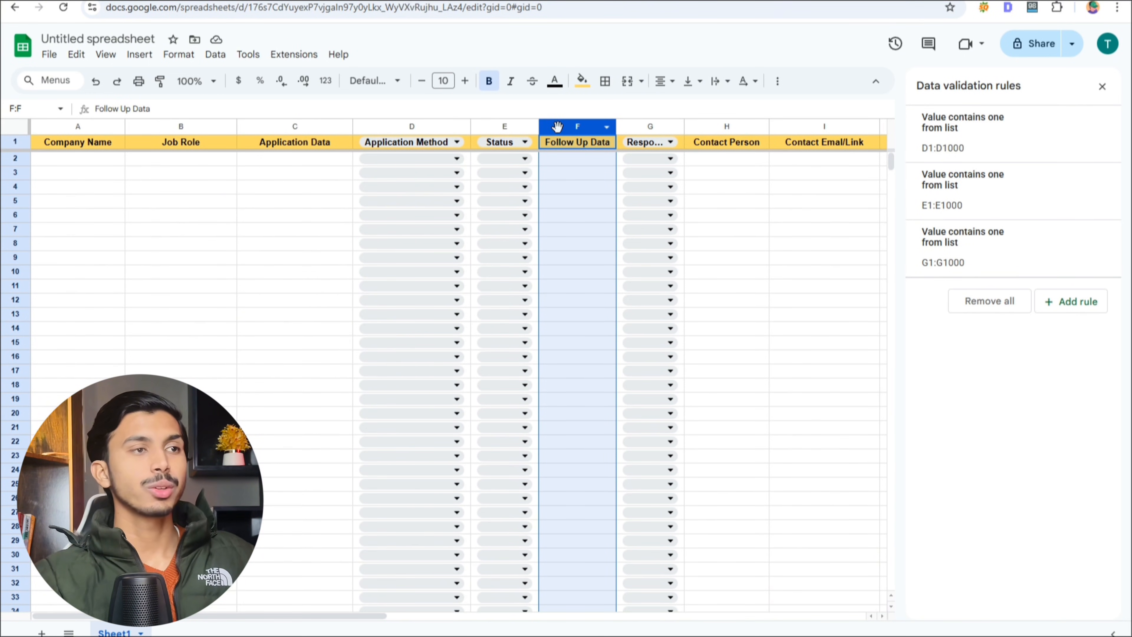
left_click(299, 126)
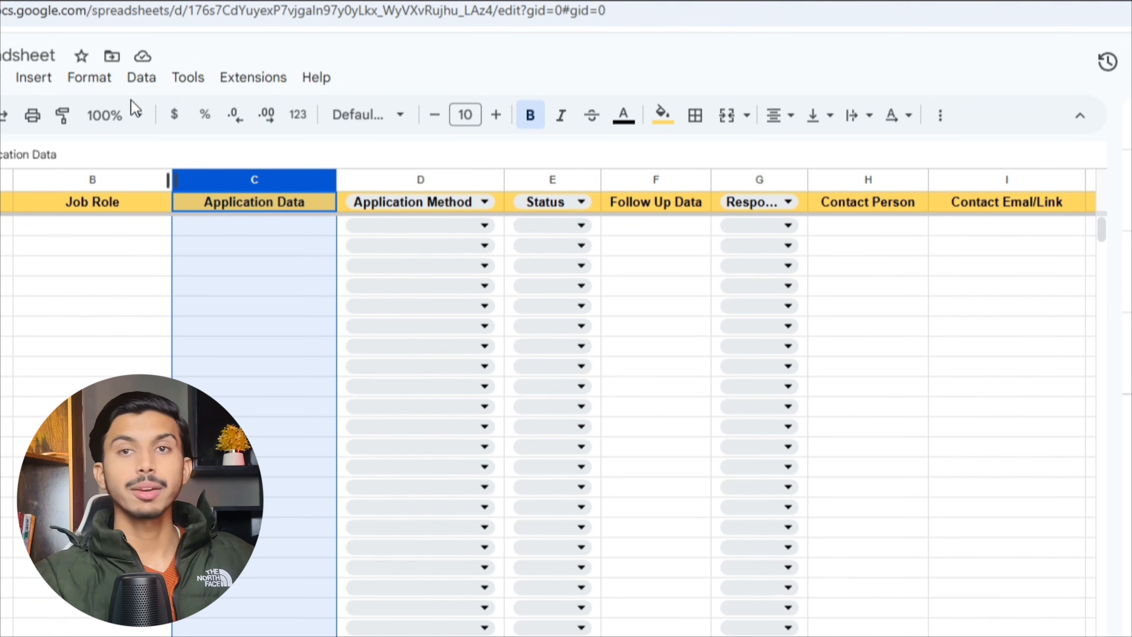
left_click(94, 87)
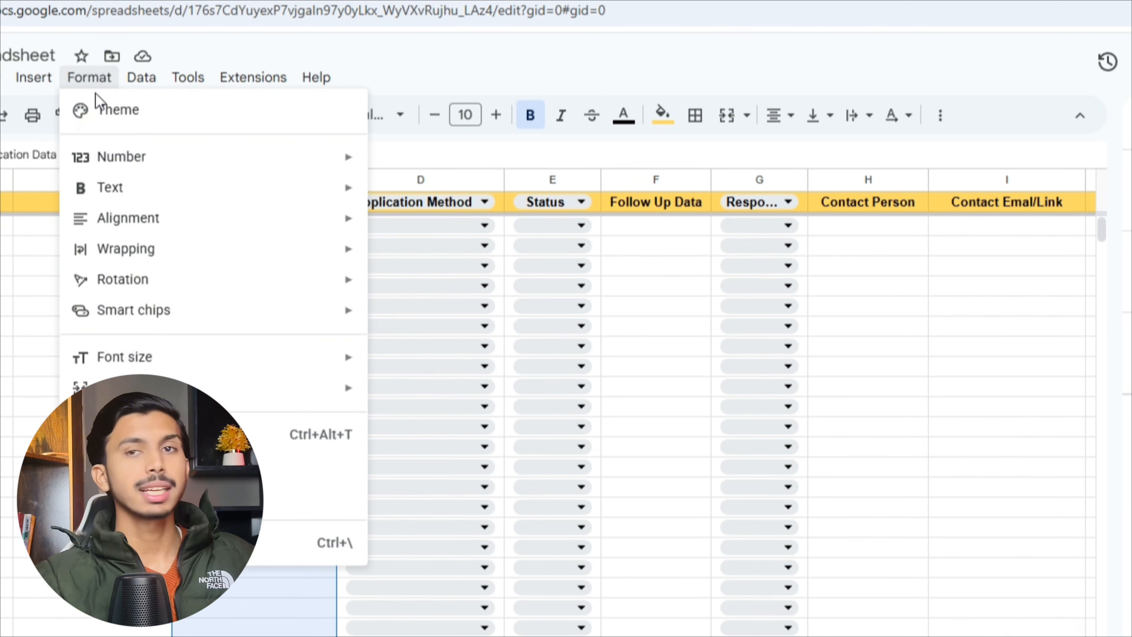
mouse_move(149, 189)
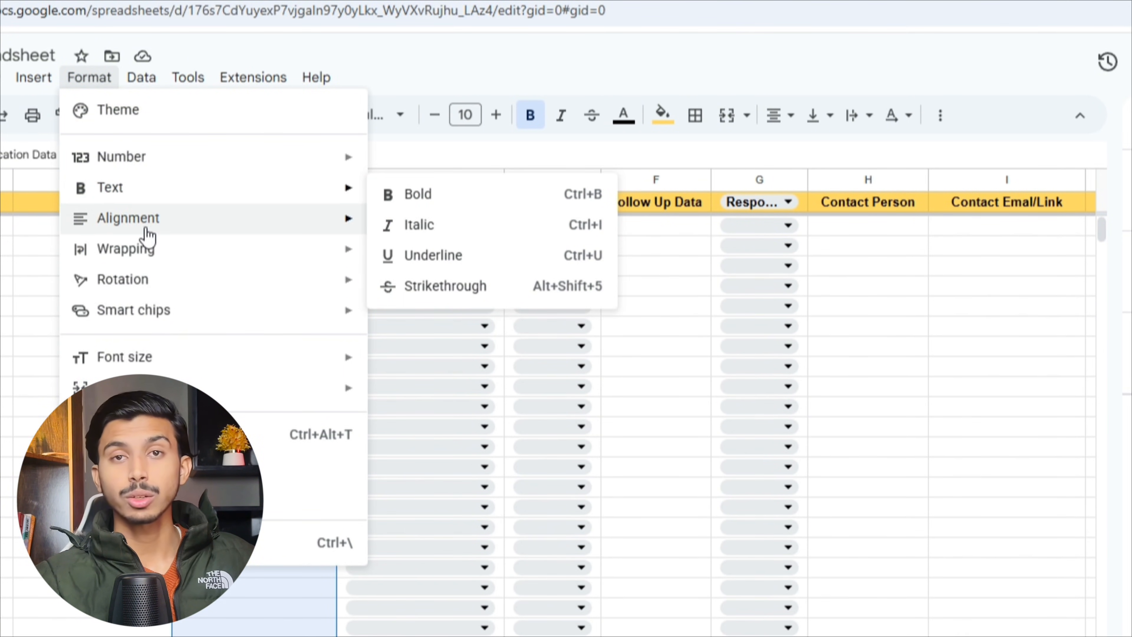
mouse_move(146, 157)
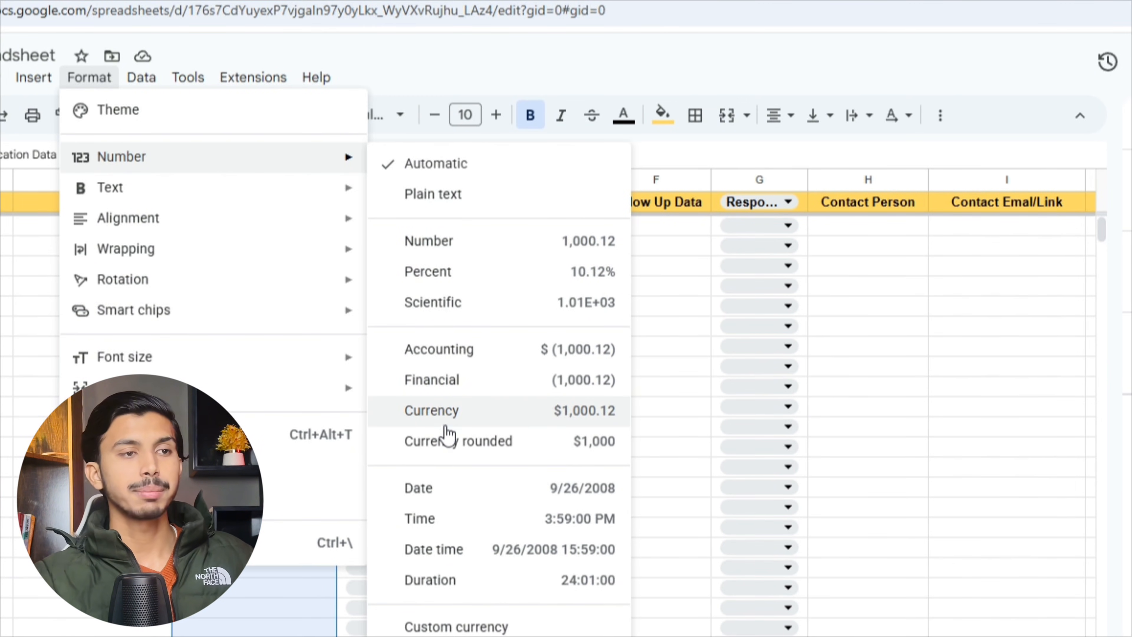
left_click(442, 490)
- Format the Follow Up Data column (F) as dates
left_click(659, 179)
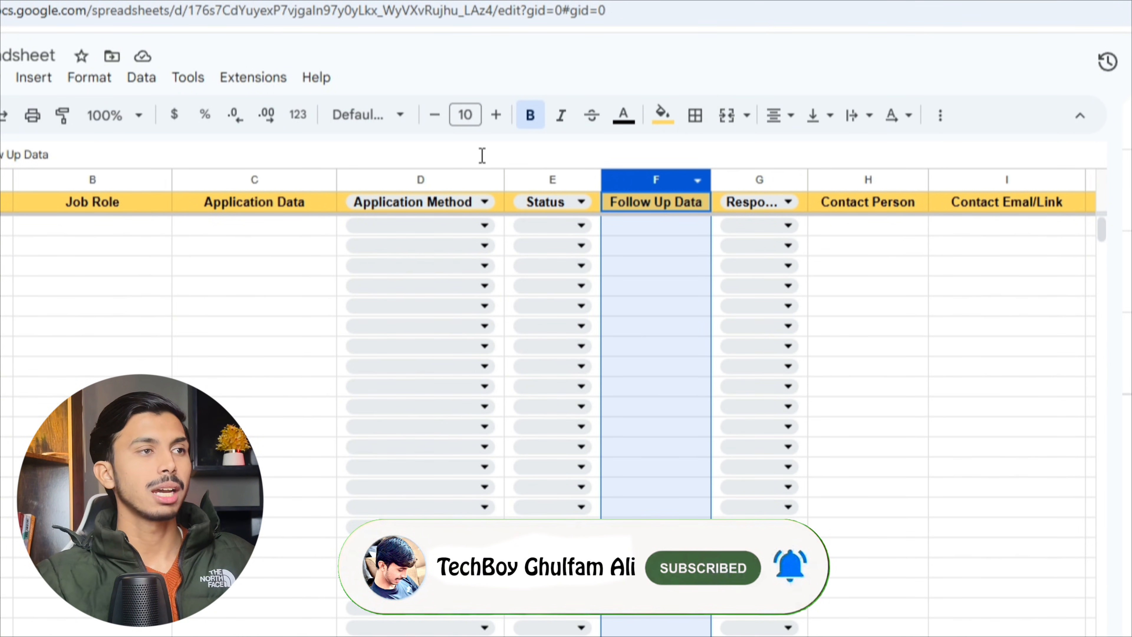
left_click(91, 79)
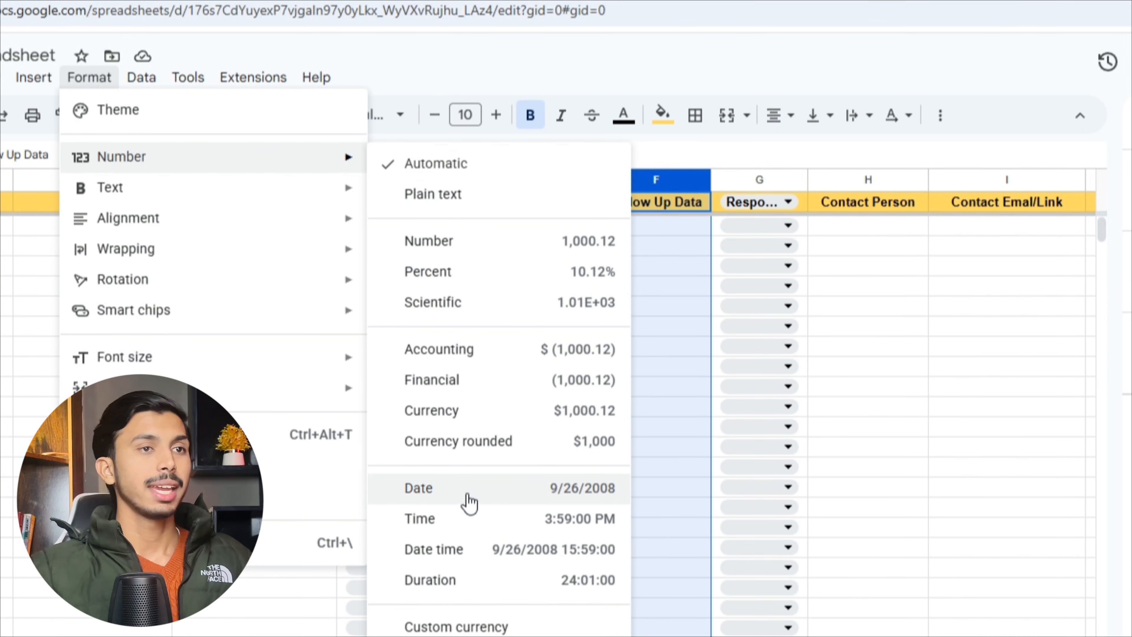
left_click(469, 502)
scroll(698, 310, "down", 1)
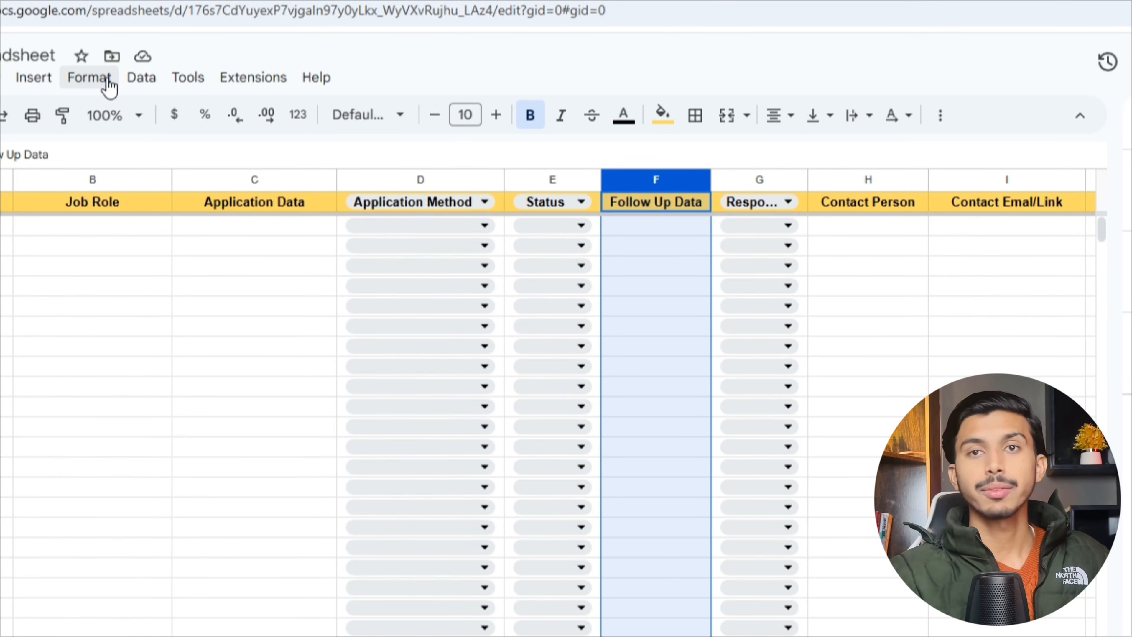
- Add a conditional format rule on F1:F1000 filling dates before today in light red
left_click(92, 83)
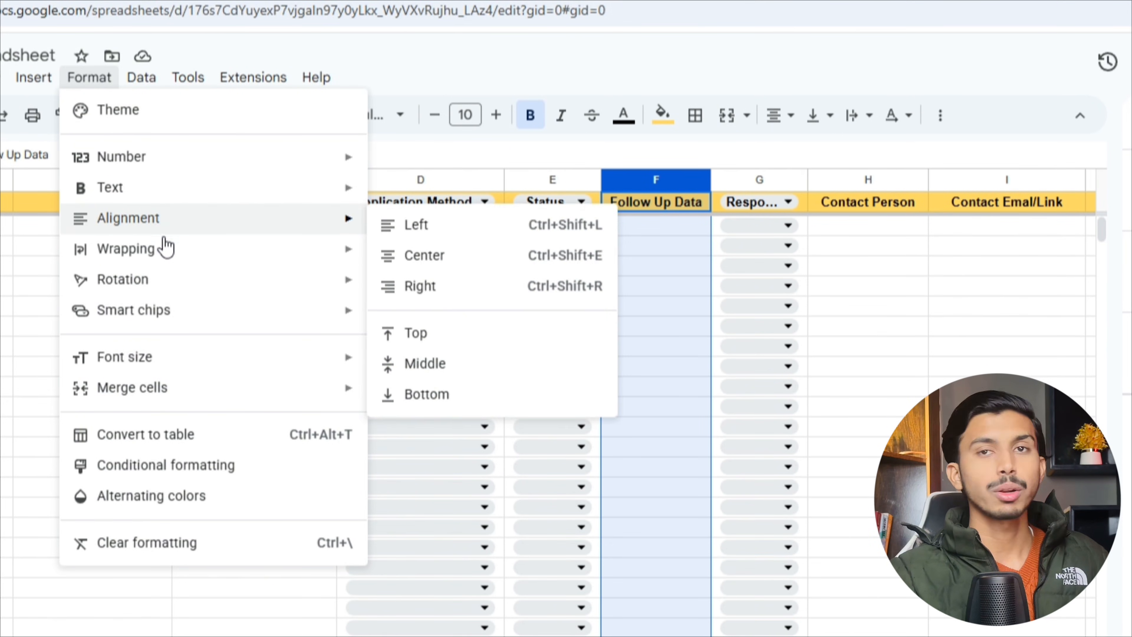
left_click(169, 466)
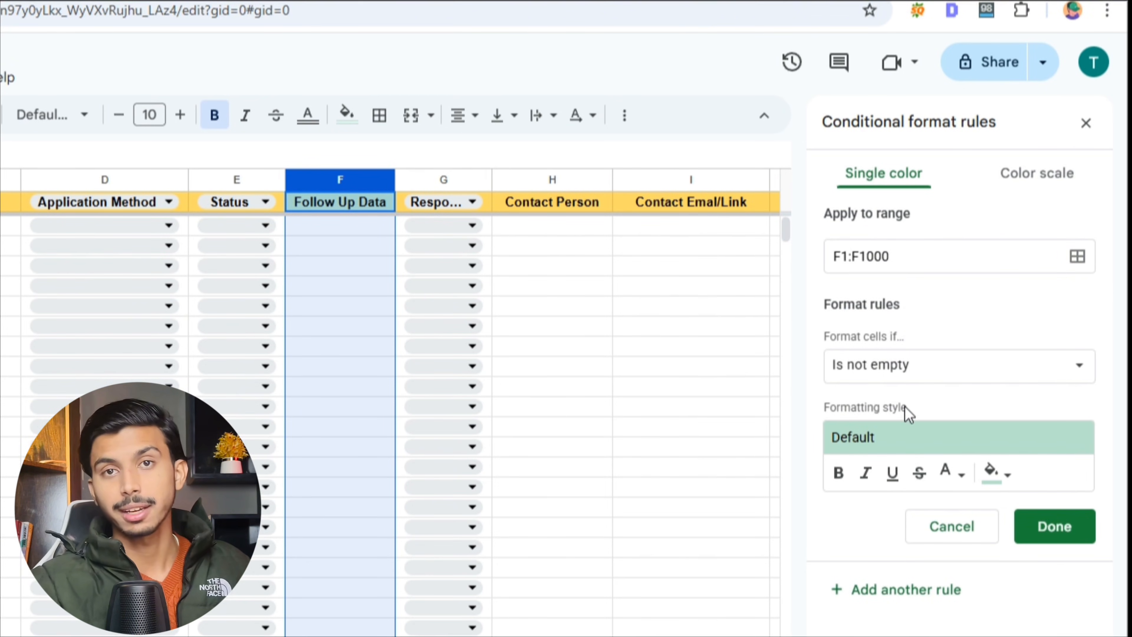
left_click(926, 373)
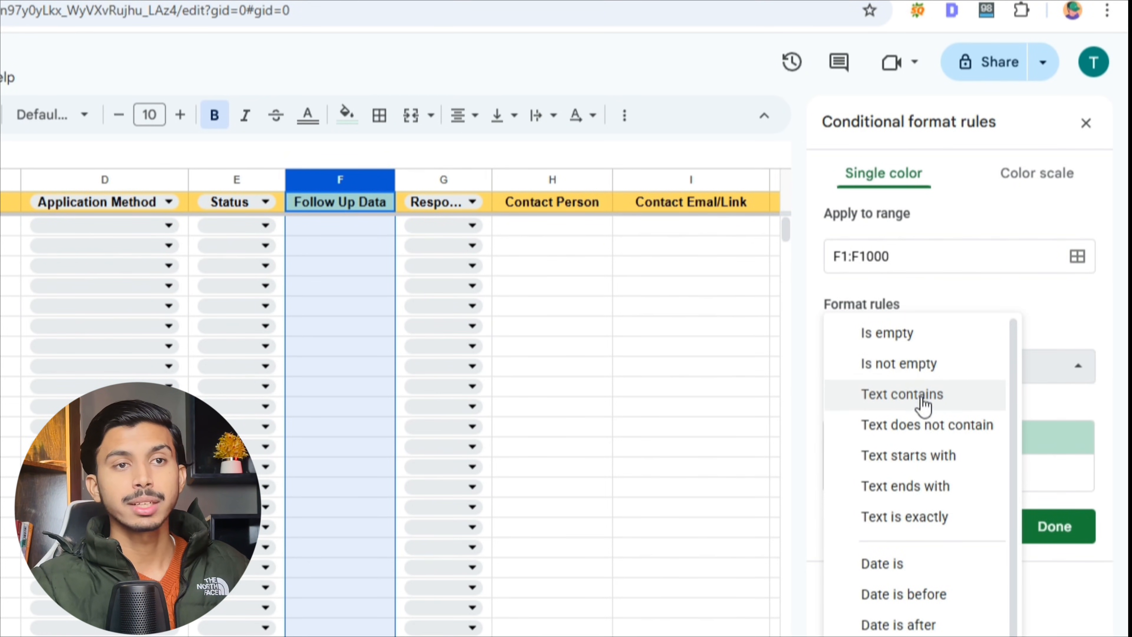
scroll(919, 596, "down", 1)
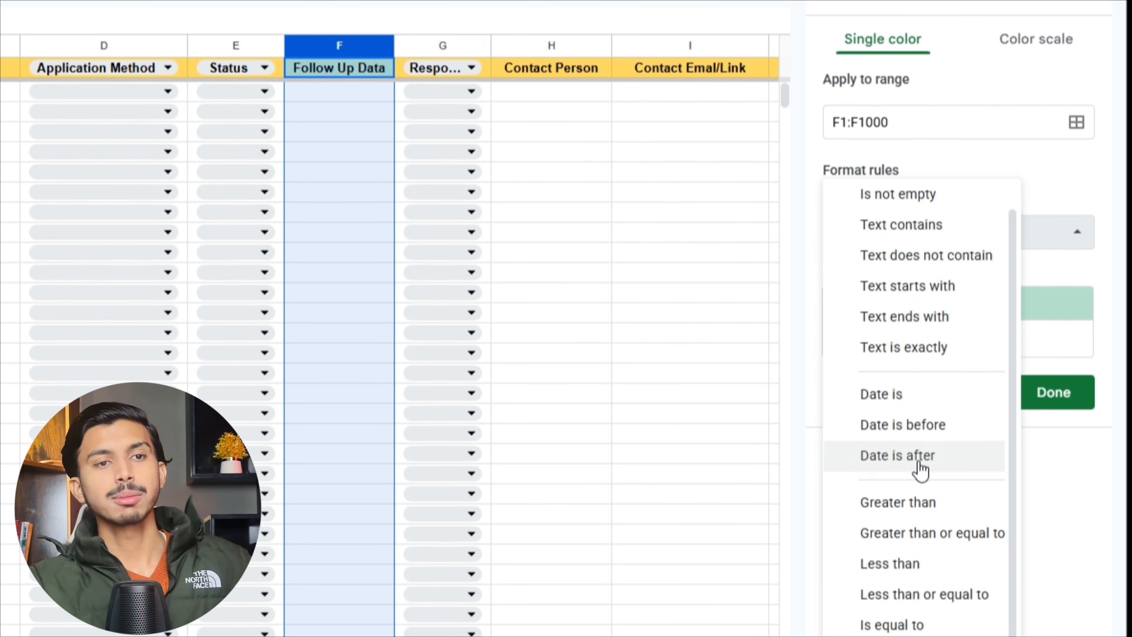
scroll(919, 468, "down", 1)
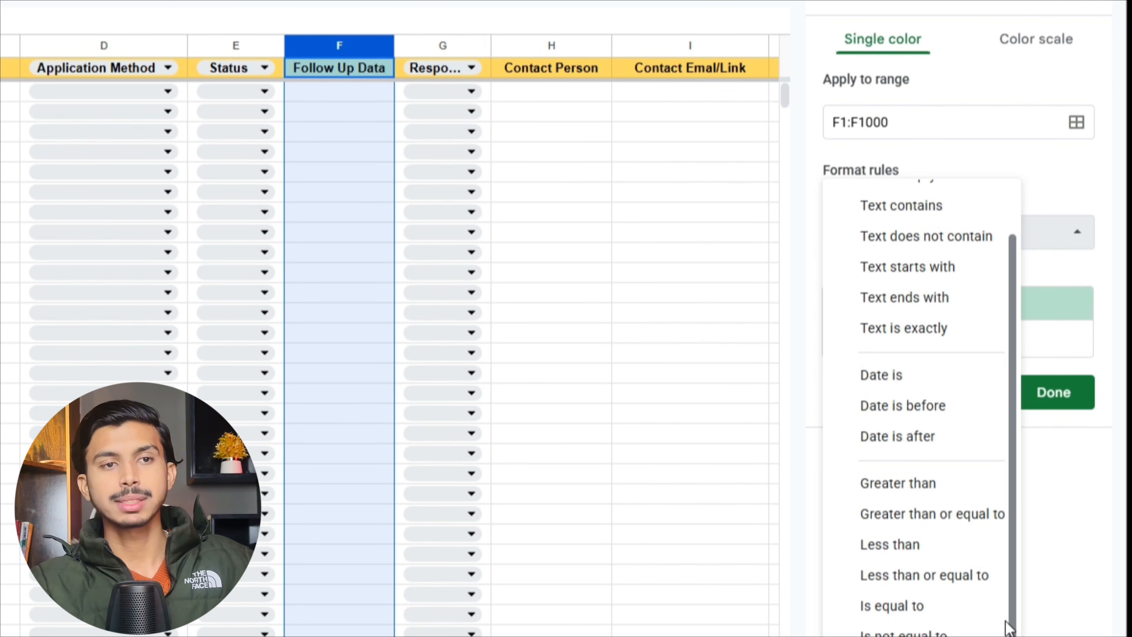
scroll(940, 415, "up", 3)
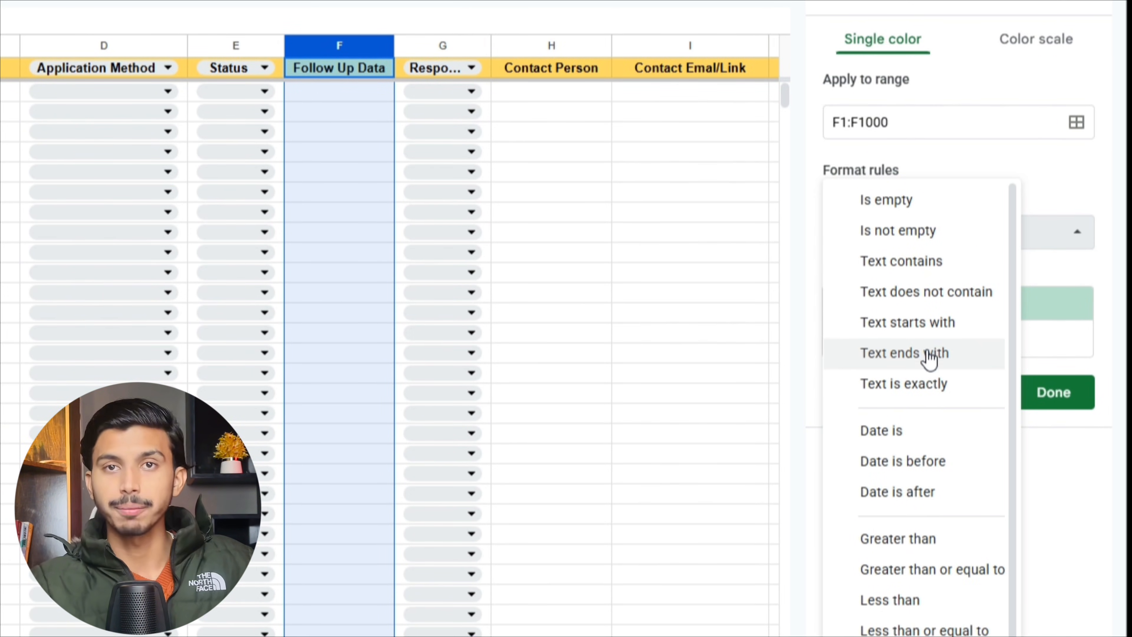
left_click(889, 468)
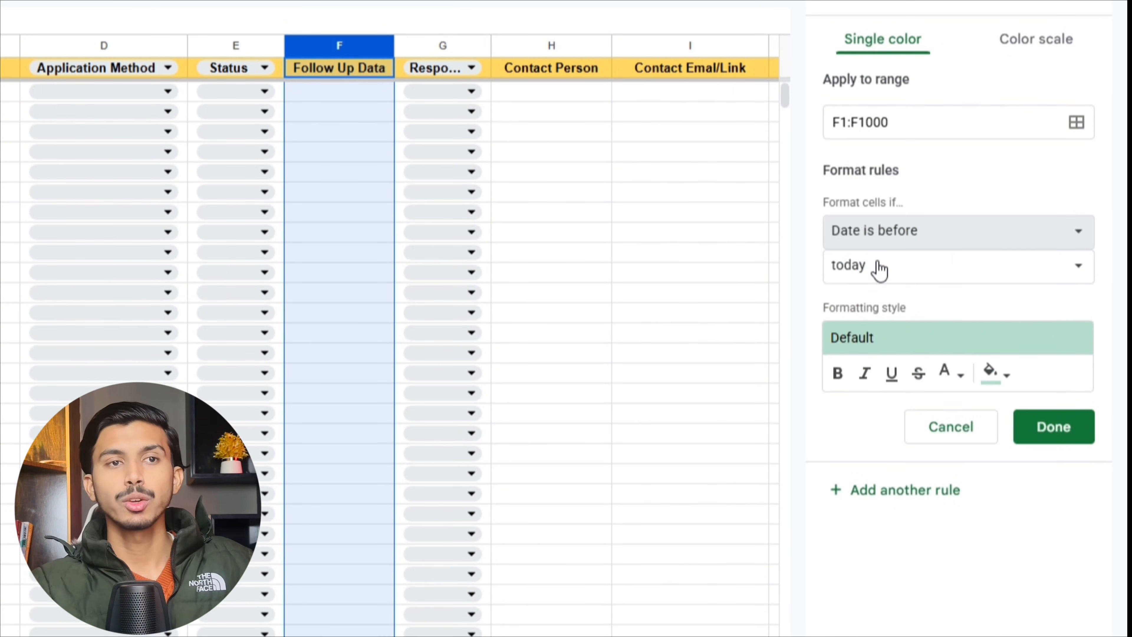
left_click(931, 276)
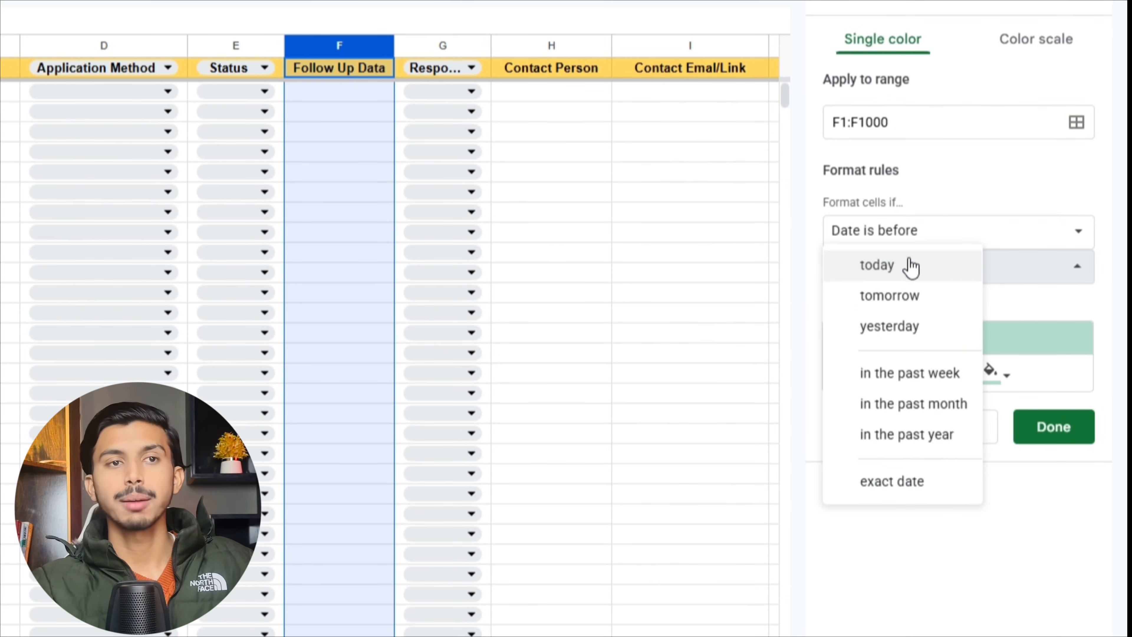
left_click(896, 270)
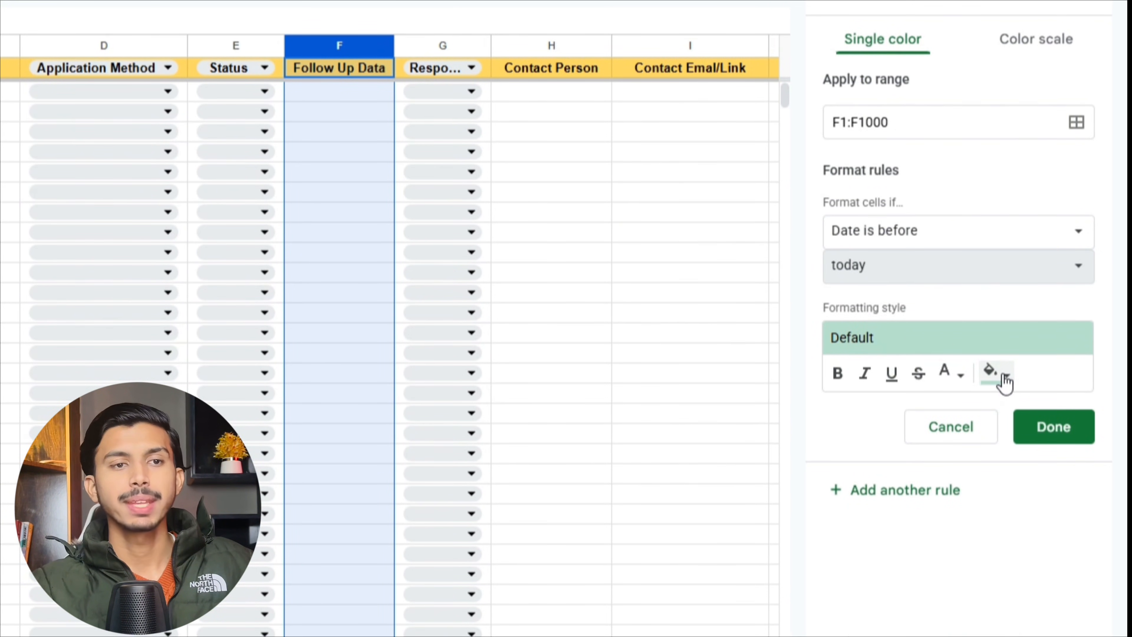
left_click(1005, 379)
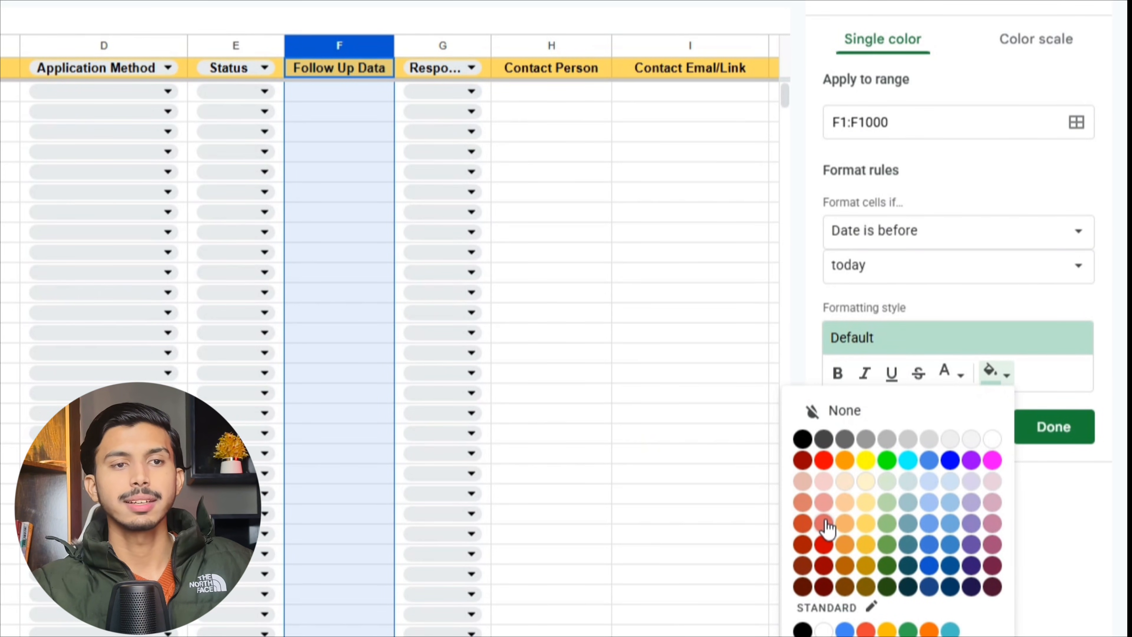
left_click(825, 524)
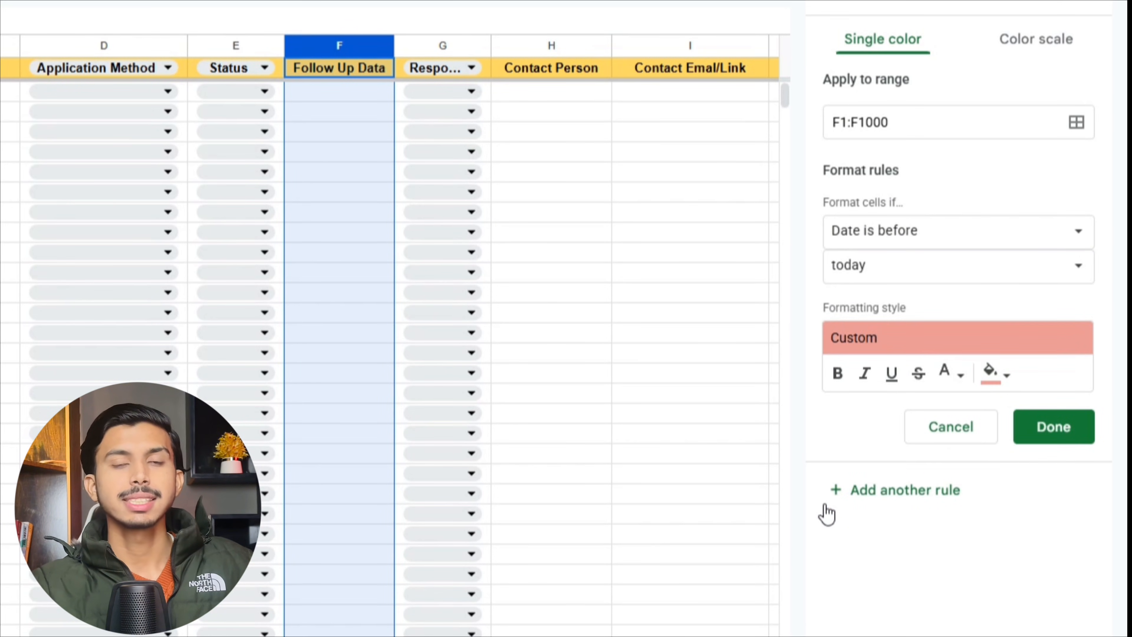
left_click(1063, 433)
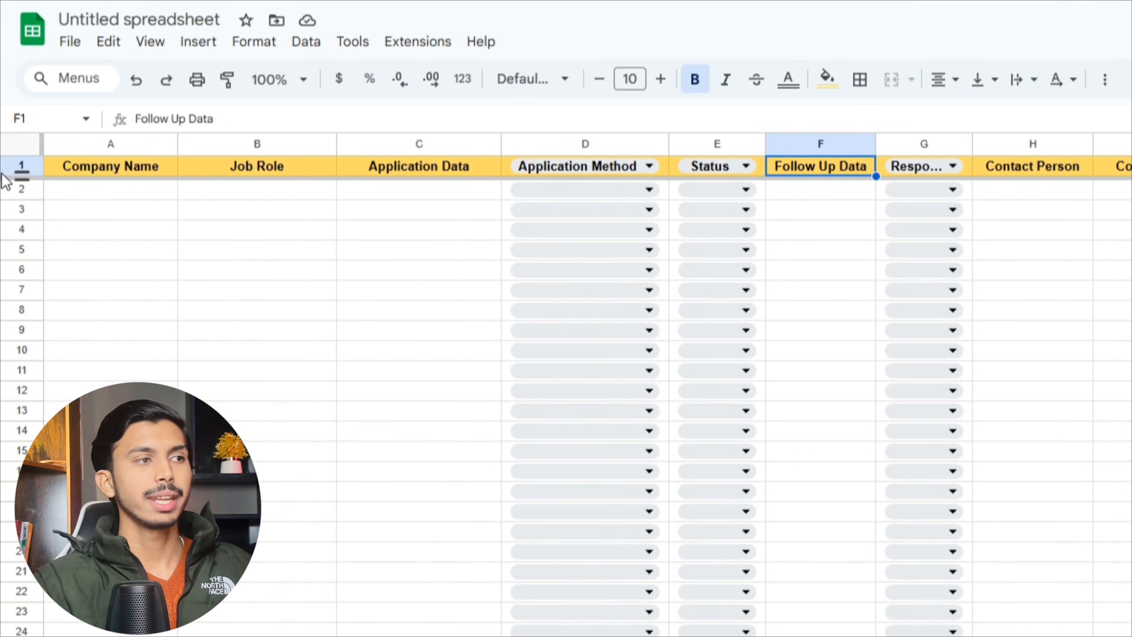
- Create a filter on header row 1 and open the Company Name filter menu
left_click(22, 166)
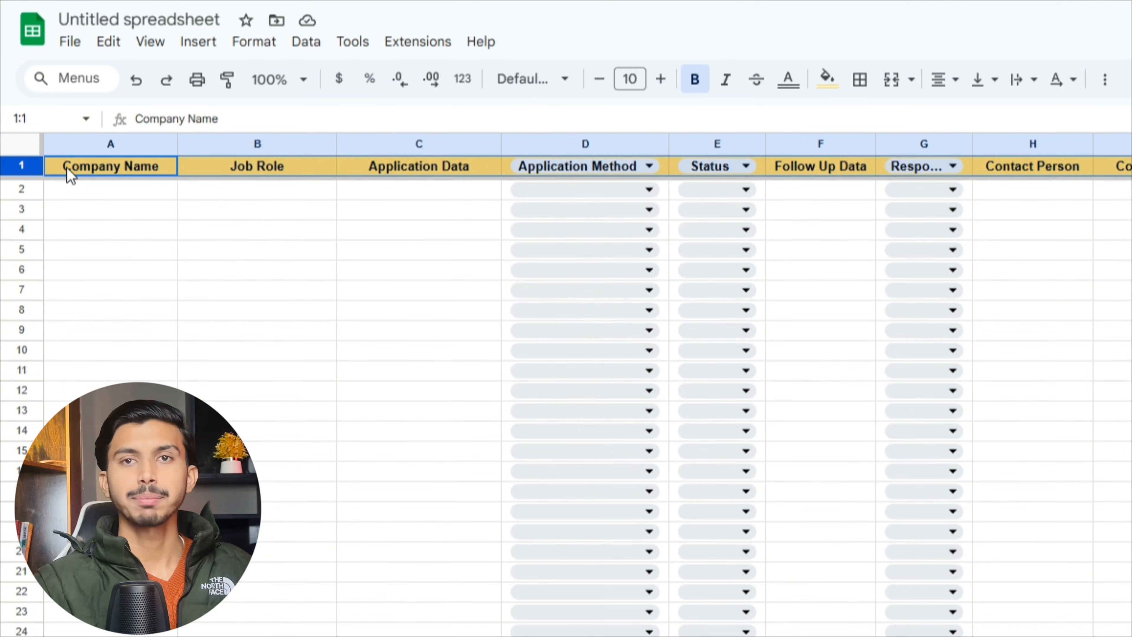
left_click(317, 42)
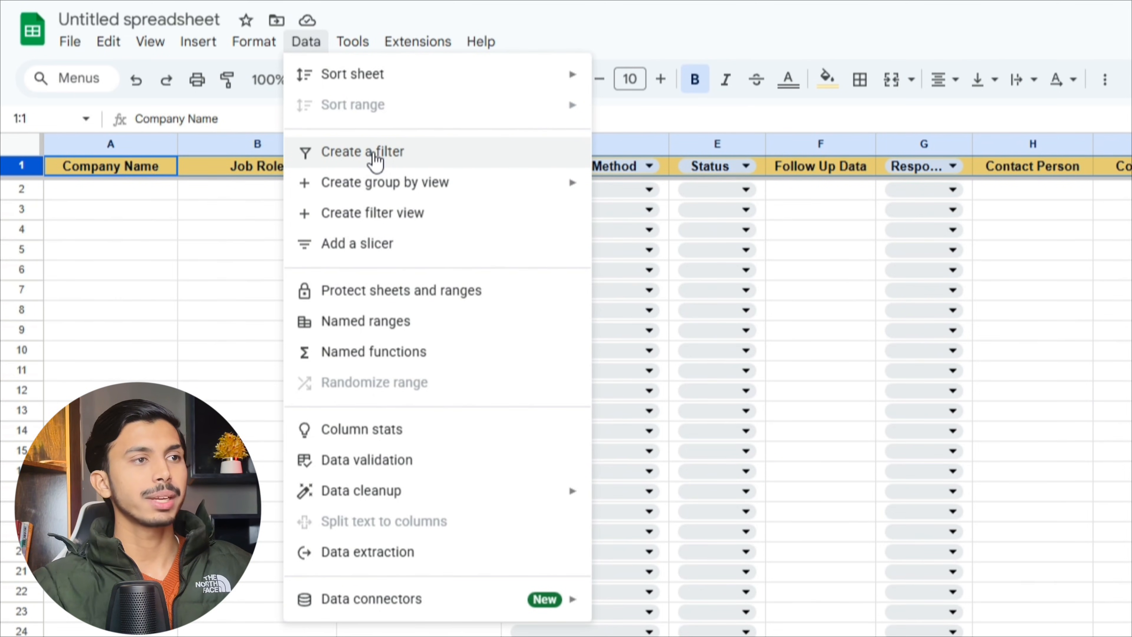
left_click(375, 161)
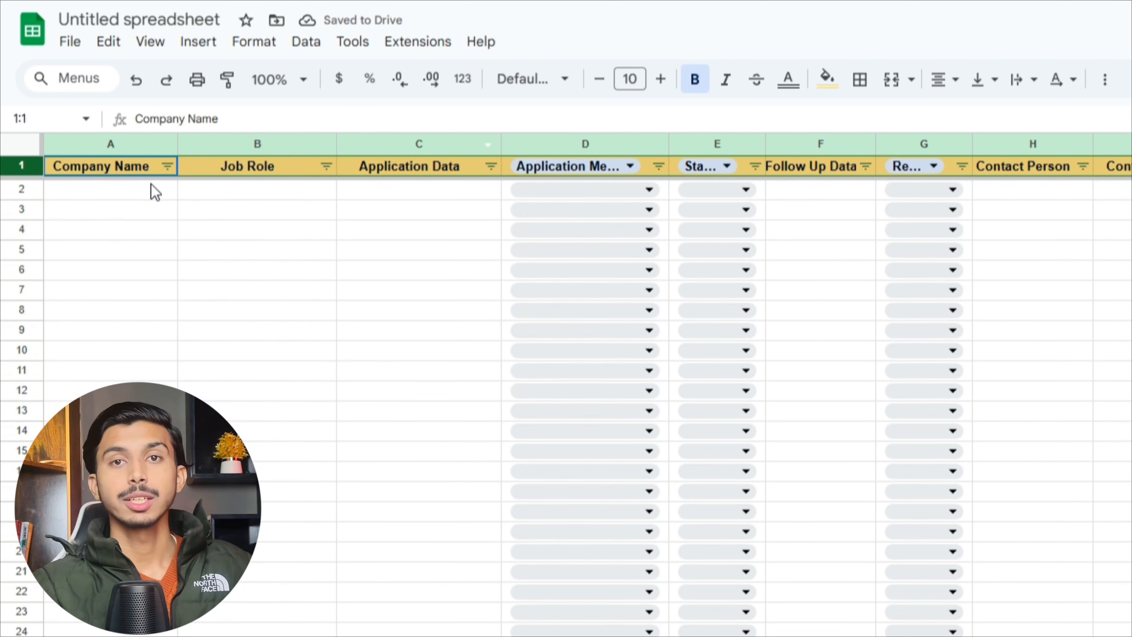
left_click(172, 172)
left_click(168, 167)
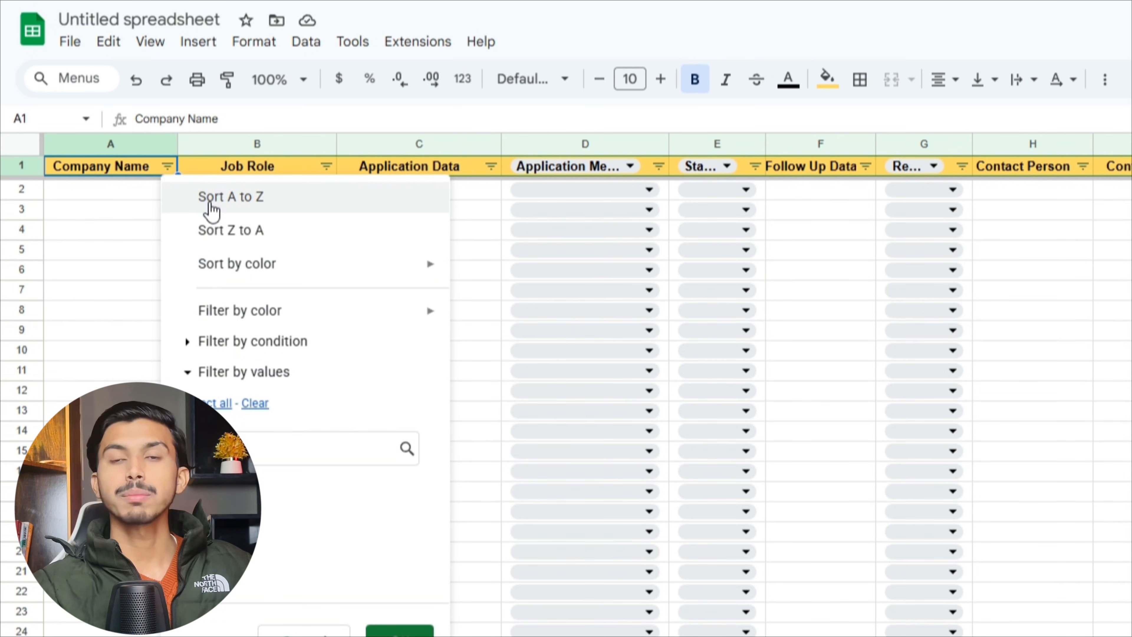
- Enter a company name, the job role Digital Marketer and an application date in row 2
left_click(120, 218)
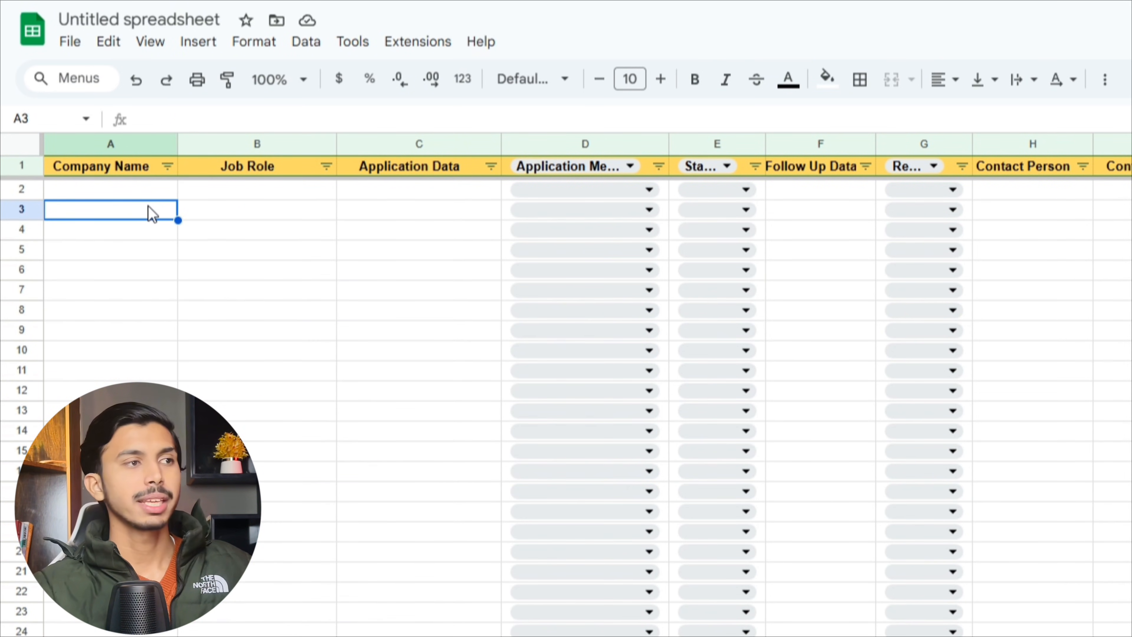
left_click(145, 196)
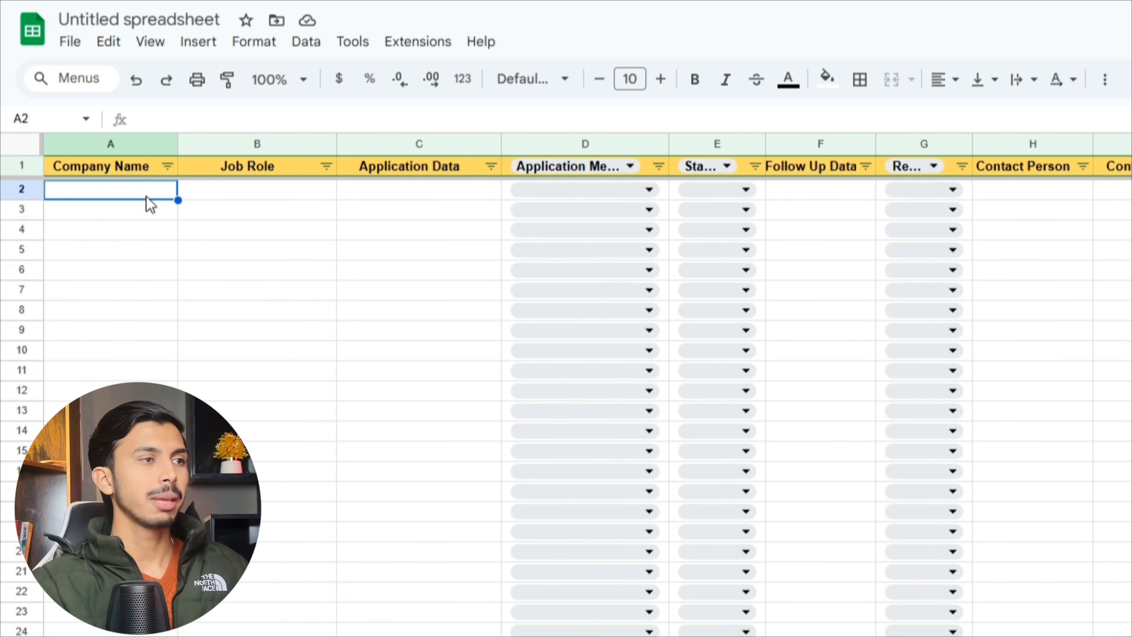
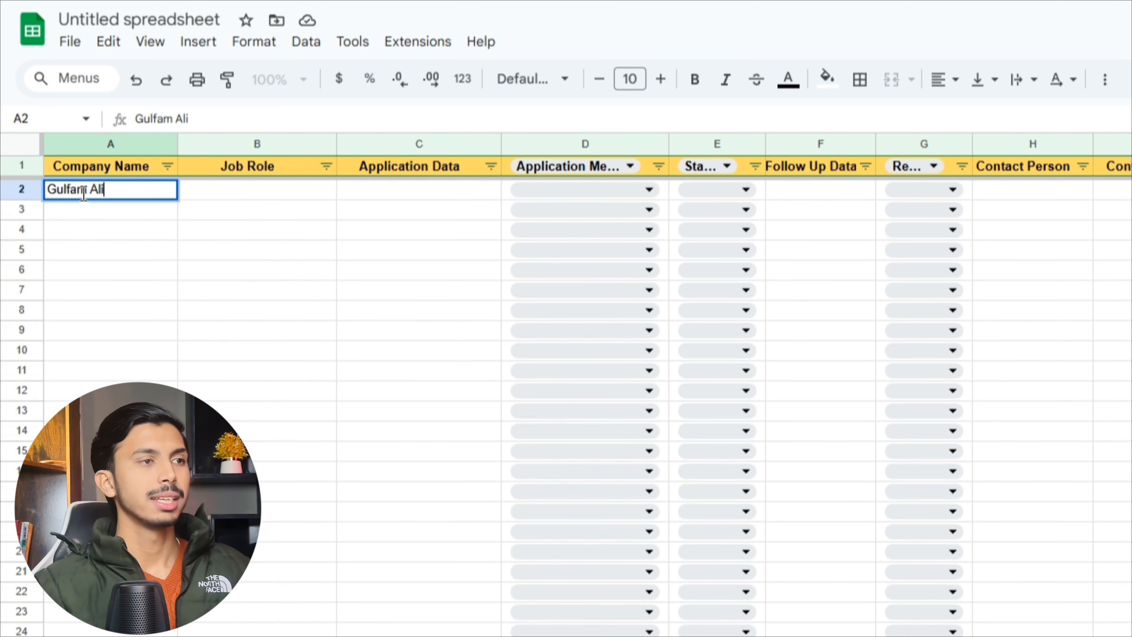
key("Tab")
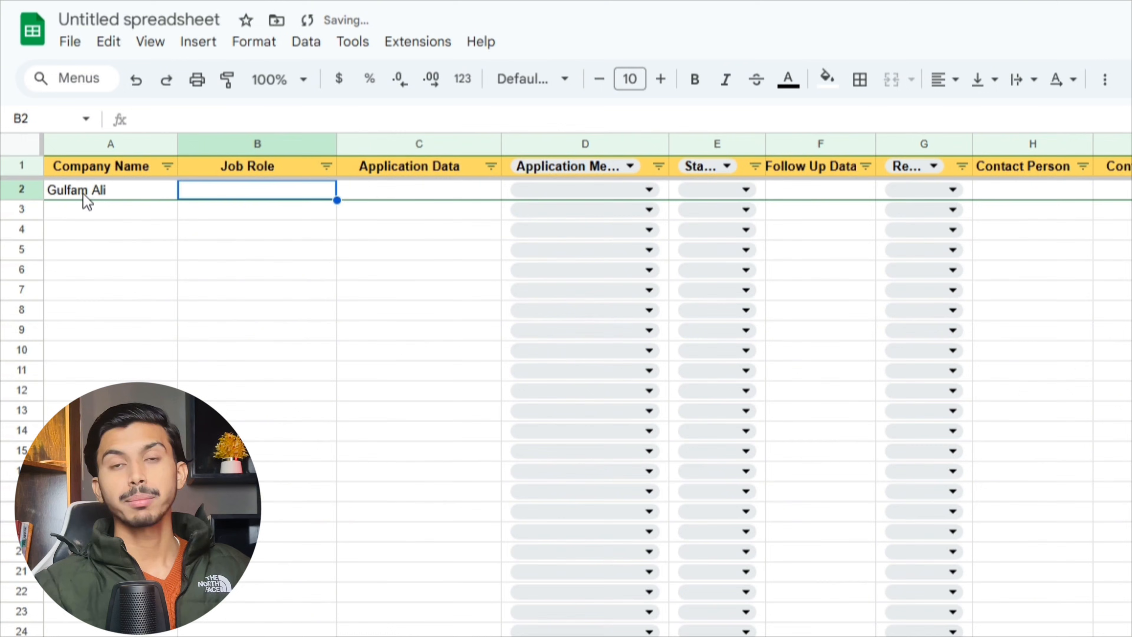
type("Digital Markete")
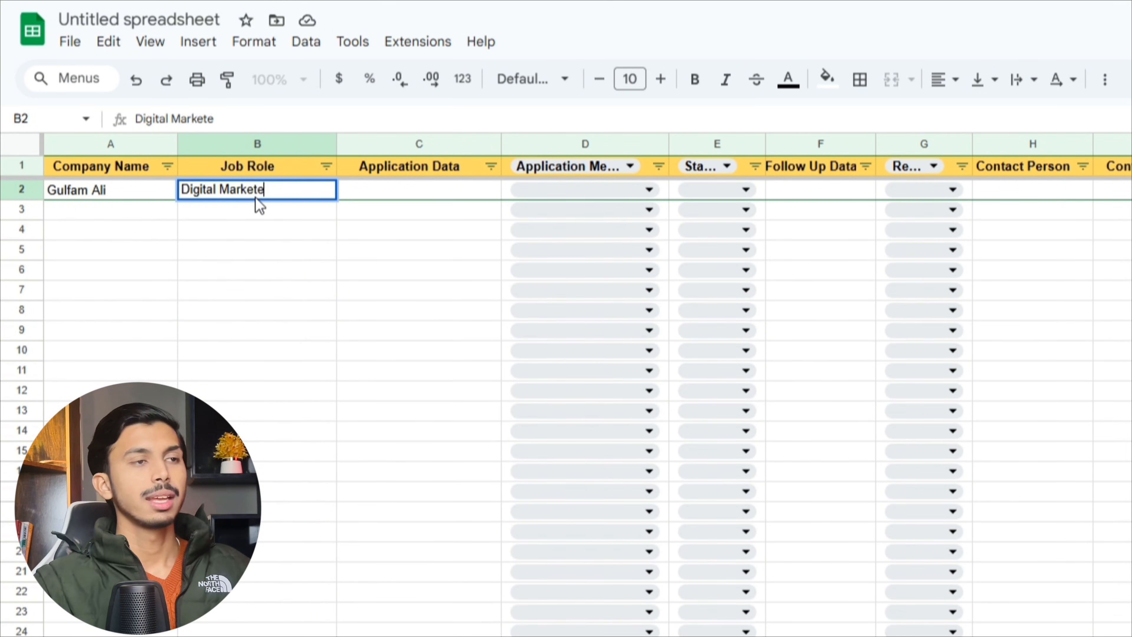
type("r")
key("Tab")
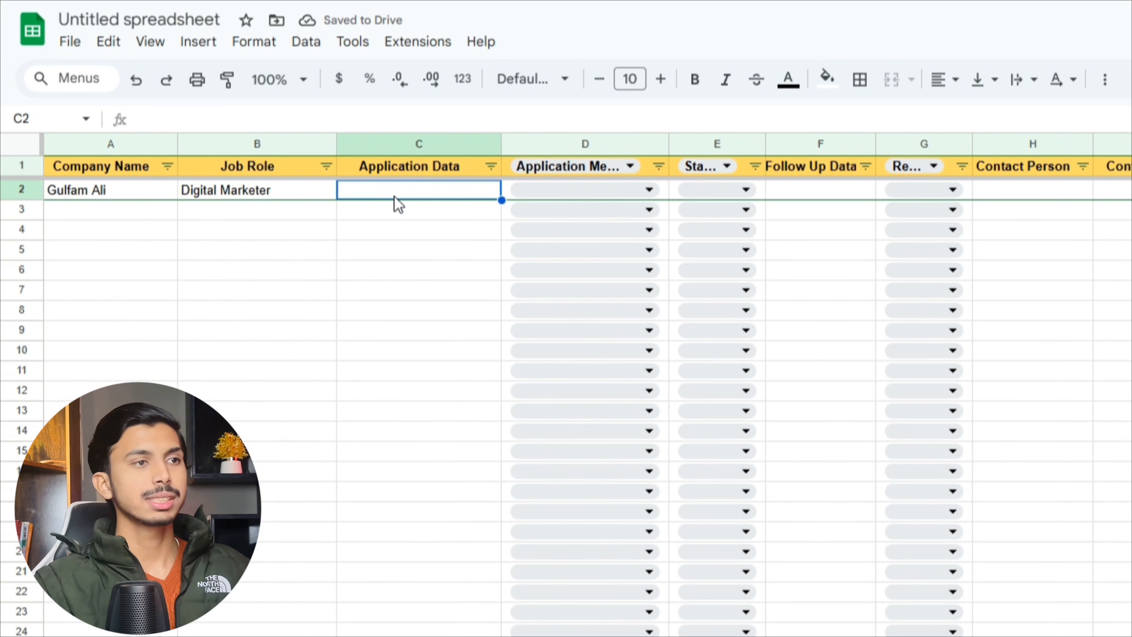
type("01")
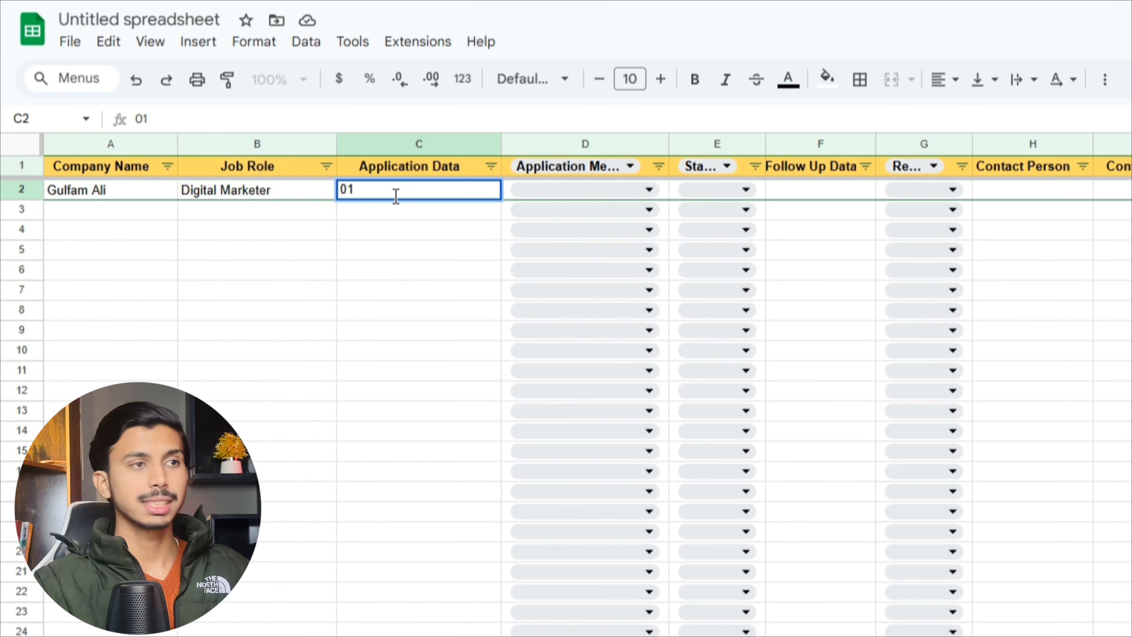
type("-00-0000")
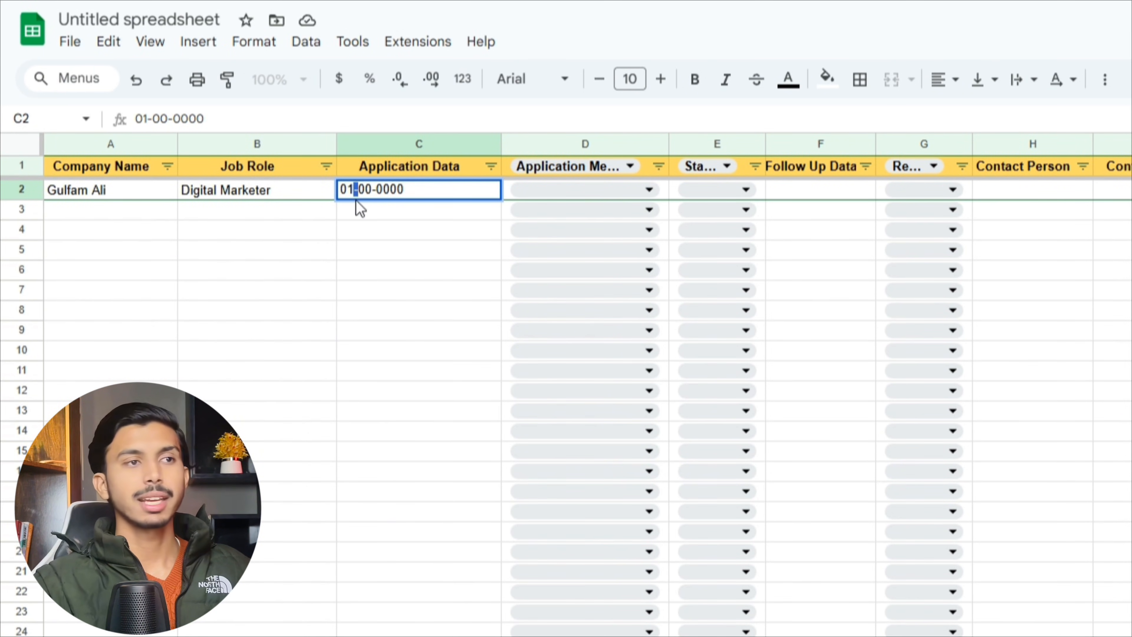
key("BackSpace")
type("0")
- Set row 2's method to LinkedIn, status Applied, a follow-up date, and response No reply
left_click(561, 190)
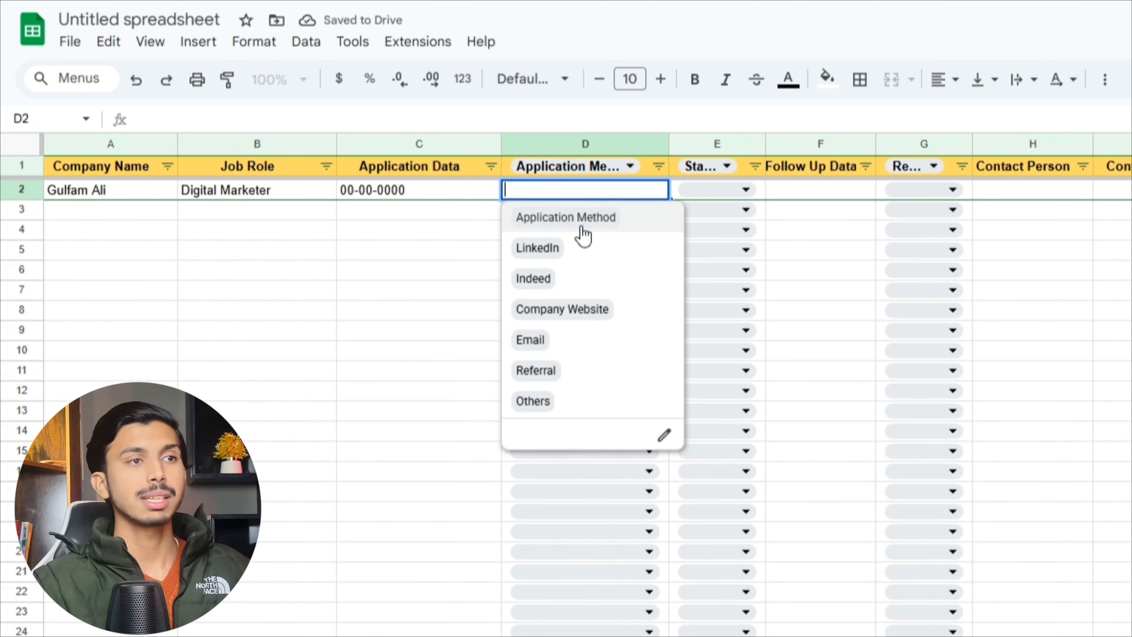
left_click(556, 249)
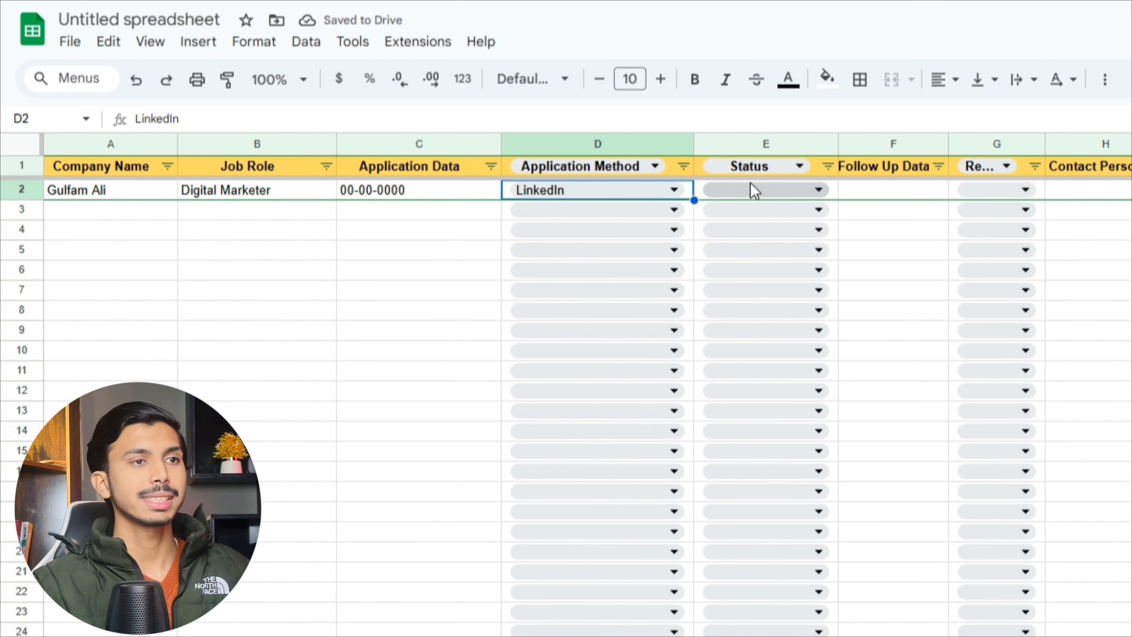
left_click(751, 183)
left_click(728, 225)
left_click(883, 196)
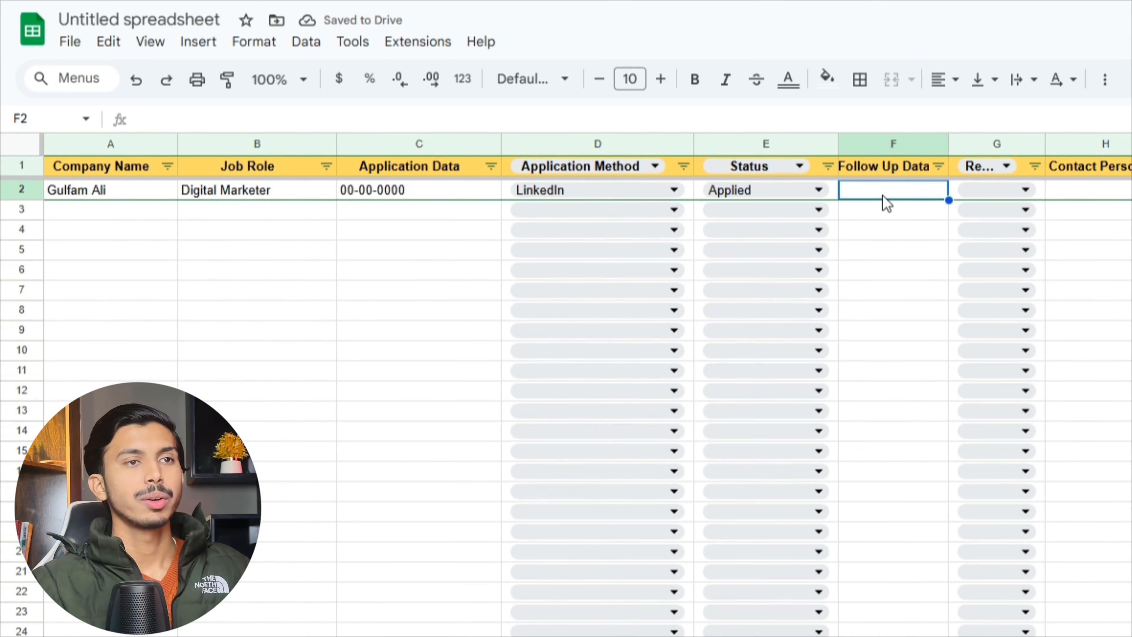
type("99")
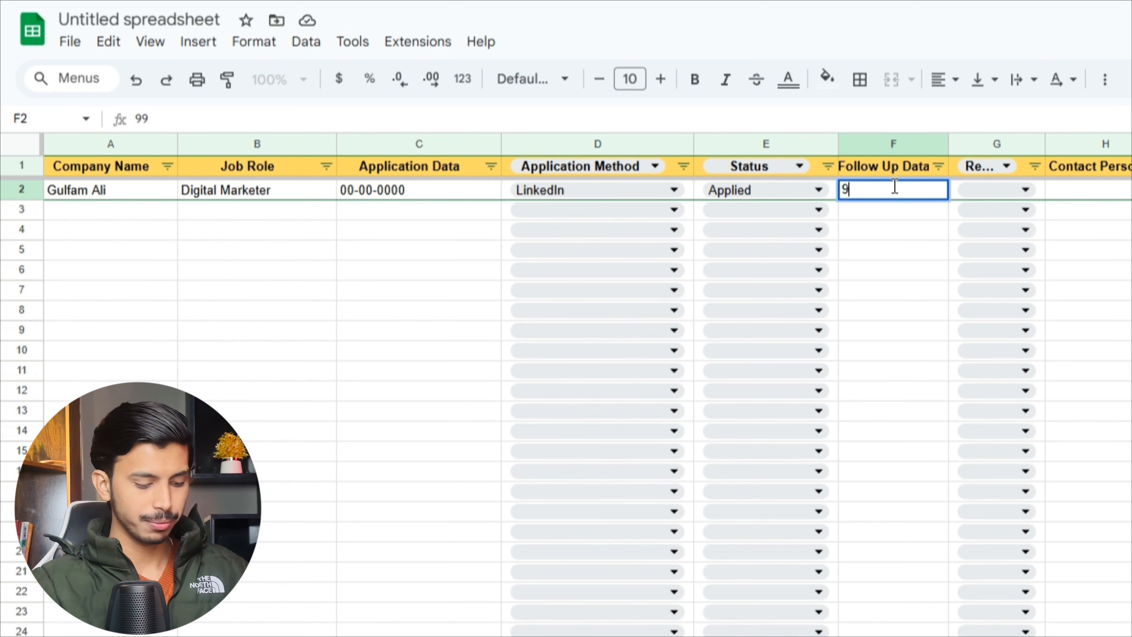
key("BackSpace")
type("00-0")
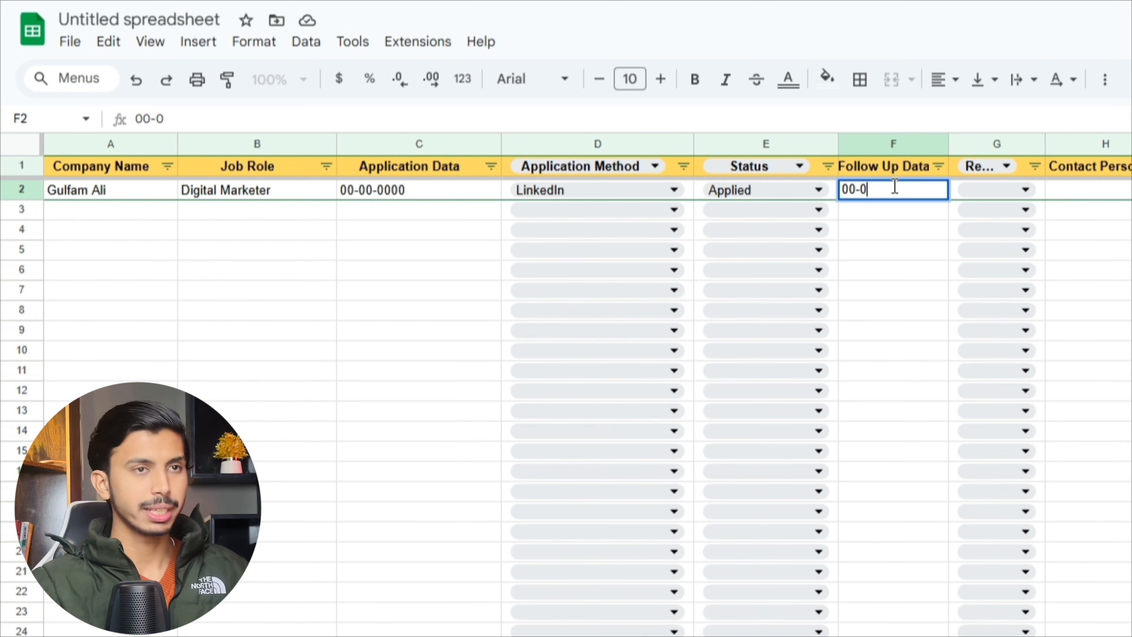
type("0-")
type("0000")
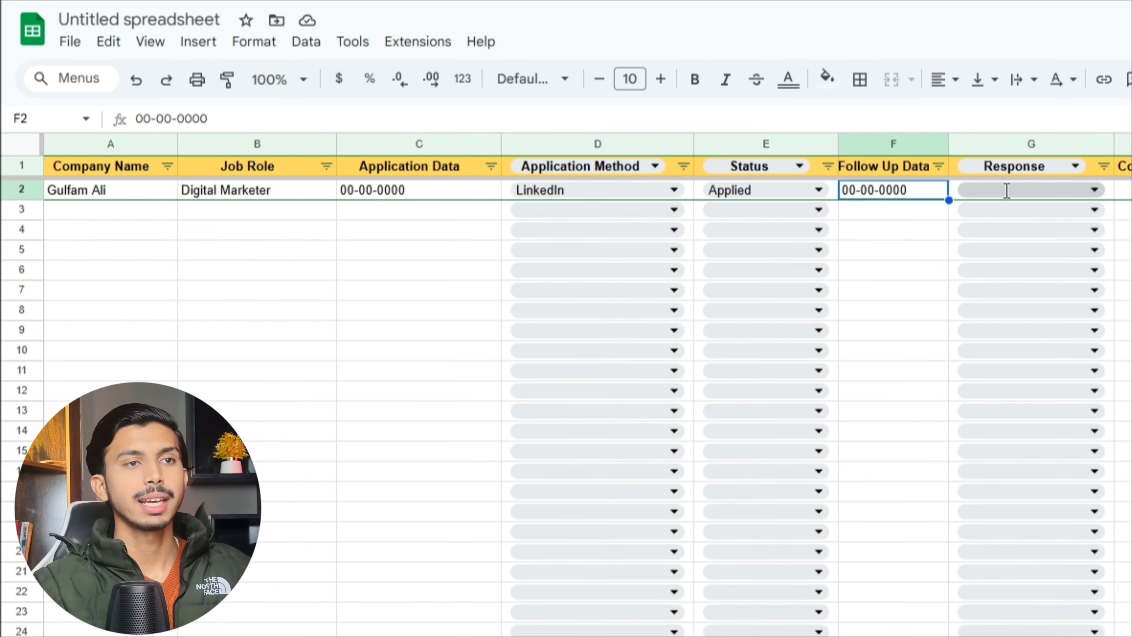
left_click(1008, 193)
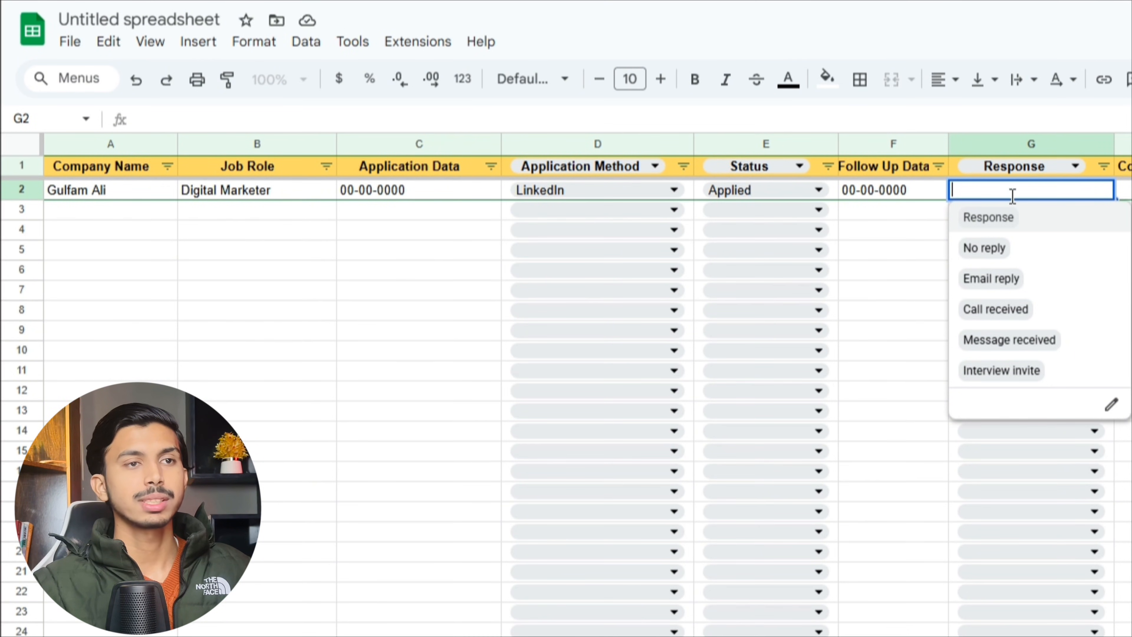
left_click(991, 250)
- Fill in HR Manager as contact, a contact e-mail, and the note Portfolio sent
left_click(1099, 202)
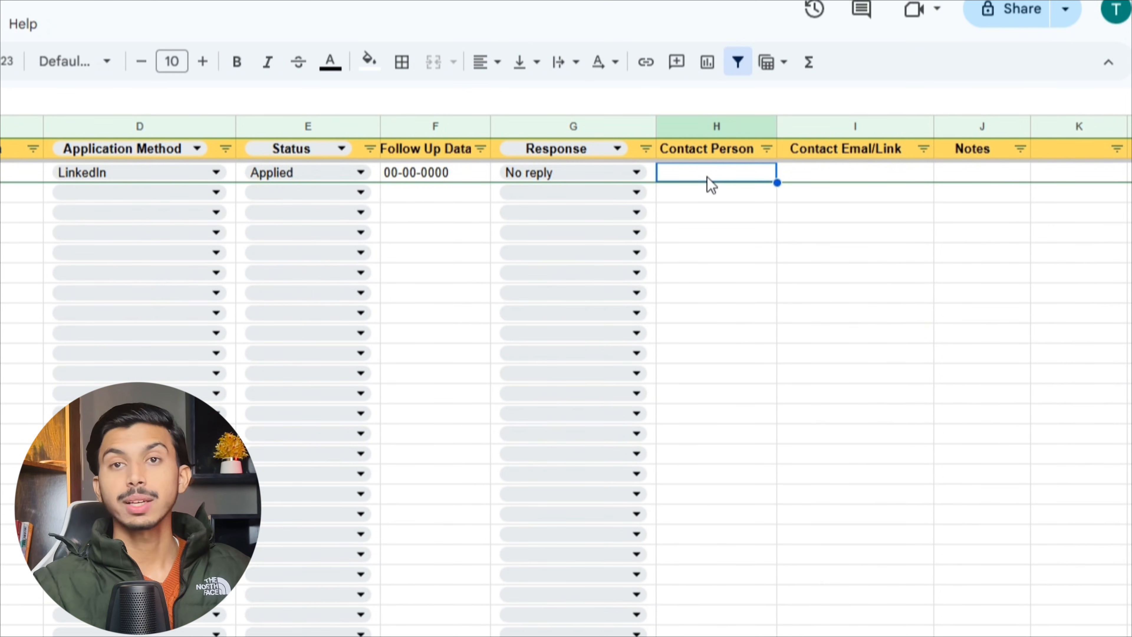
type("HR Manager")
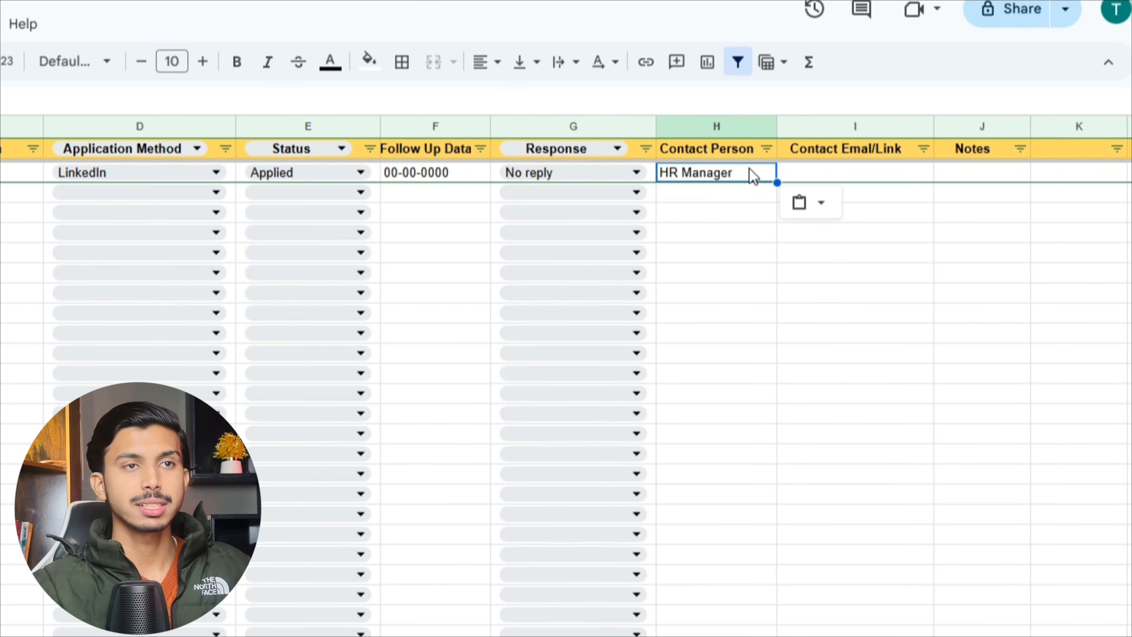
left_click(827, 176)
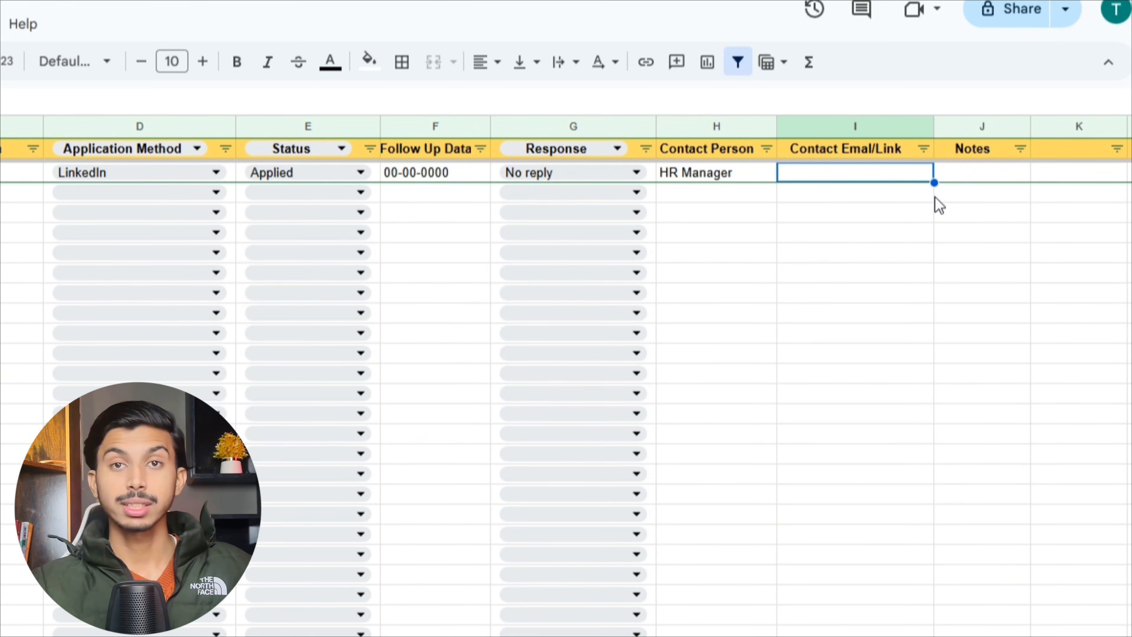
type("example@example.com")
key("Tab")
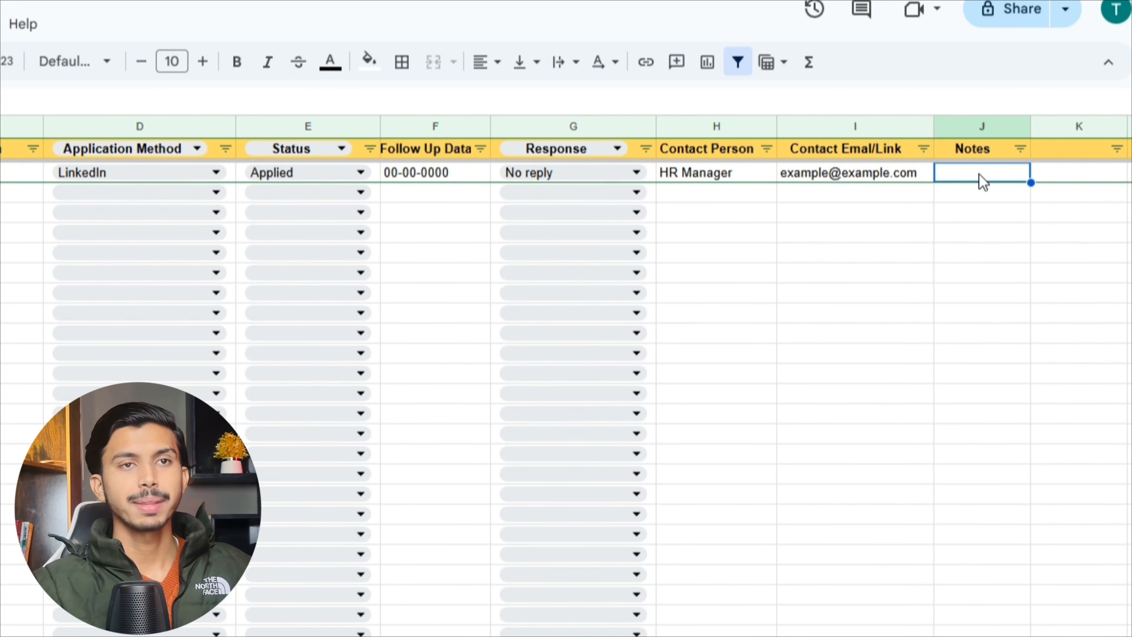
type("Portfolio sent")
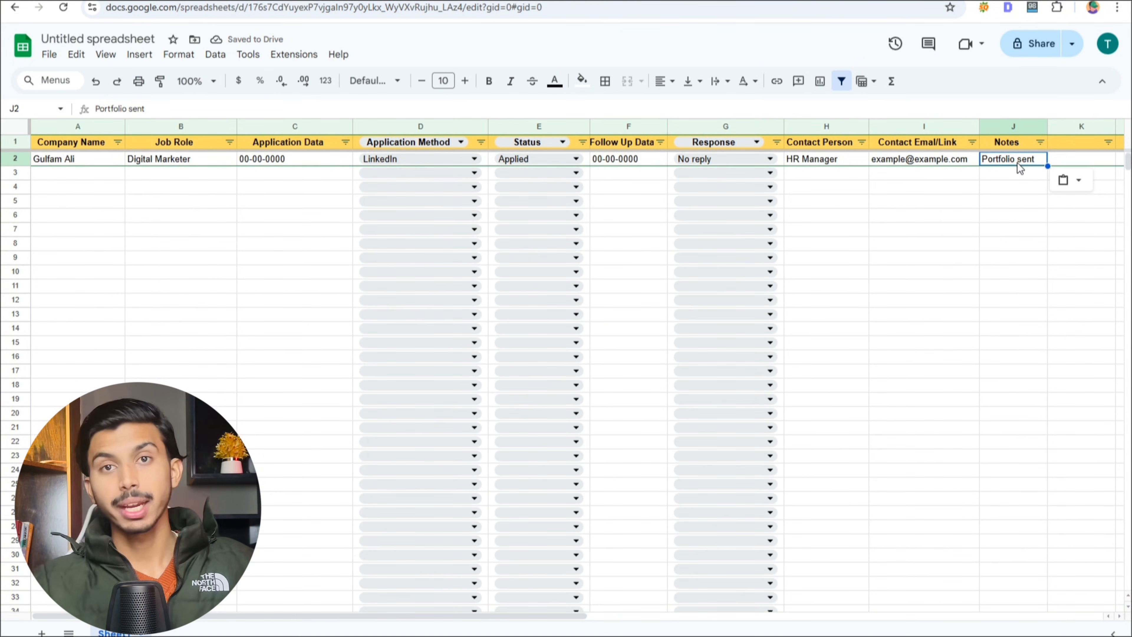
key("Return")
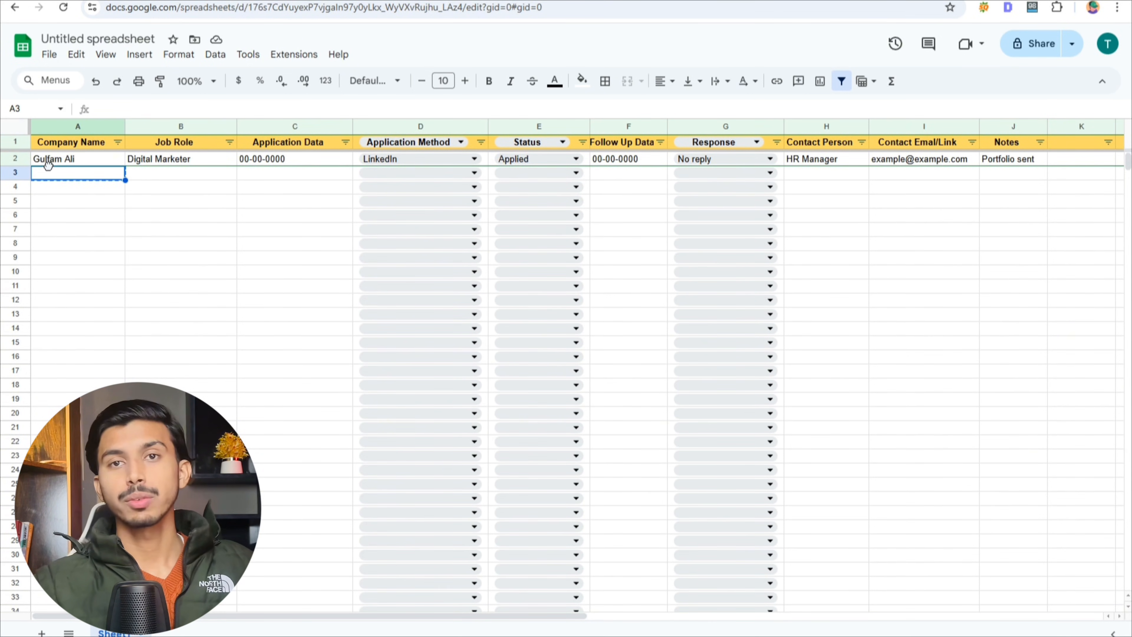
- Replace the company name in A2 with ABC Comp
left_click(67, 158)
double_click(67, 158)
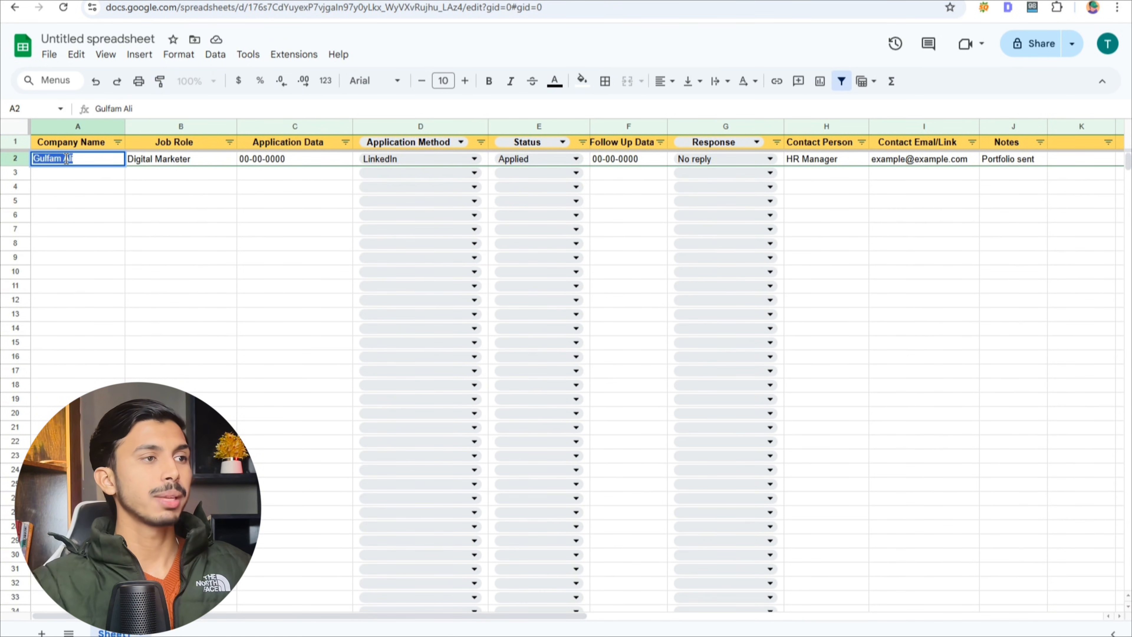
type("ABC Com")
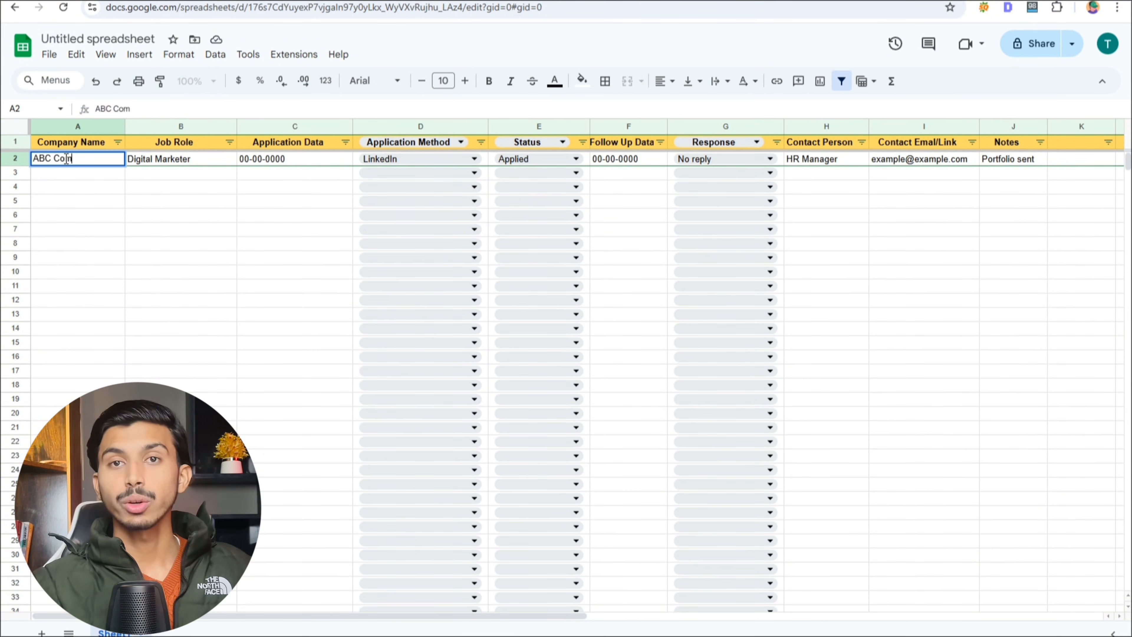
type("p")
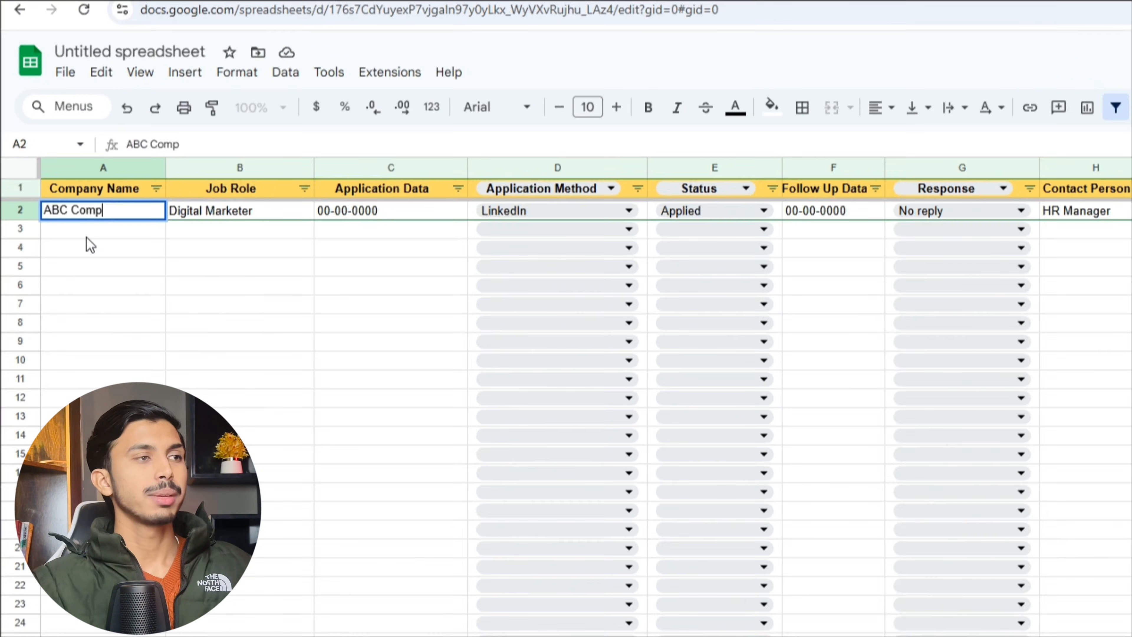
key("Return")
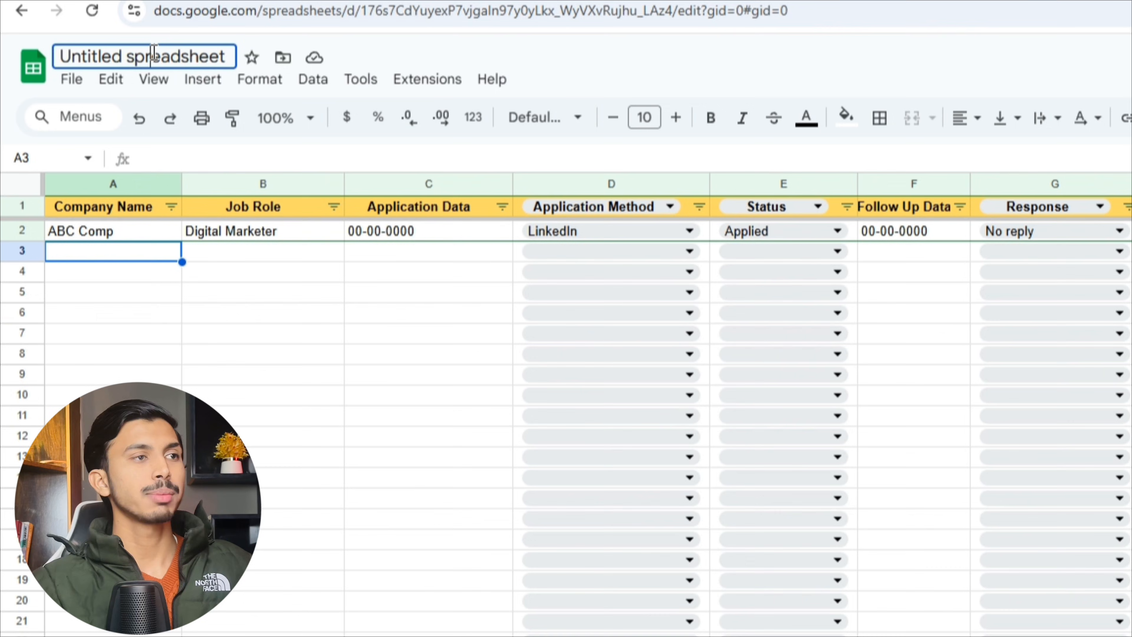
- Rename the spreadsheet to 'Job application Tracker'
left_click(153, 53)
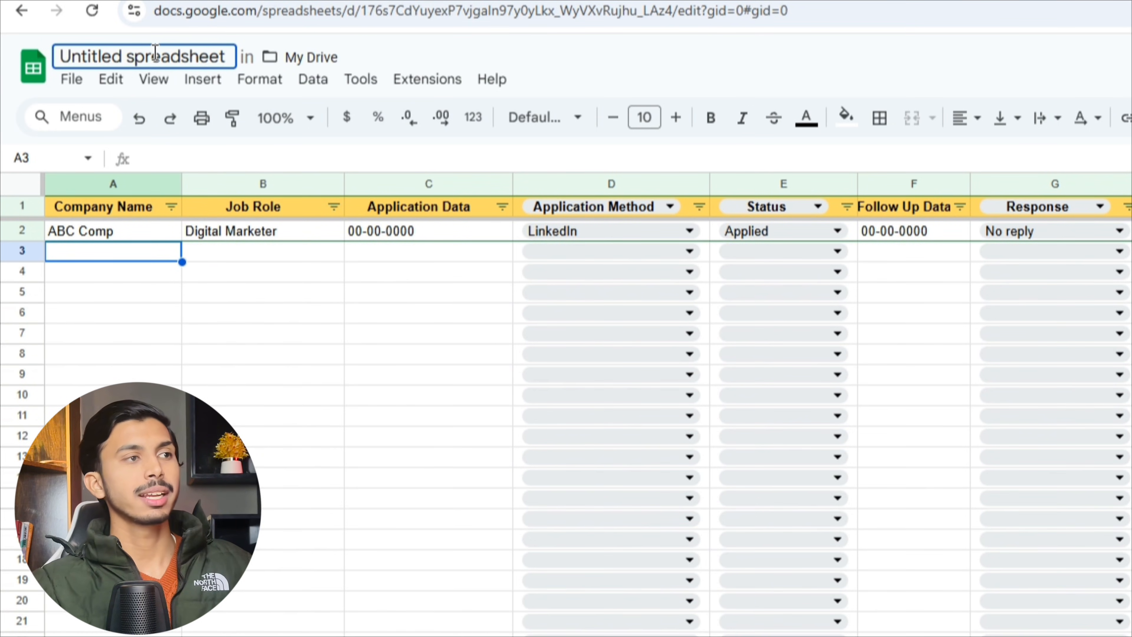
key("ctrl+a")
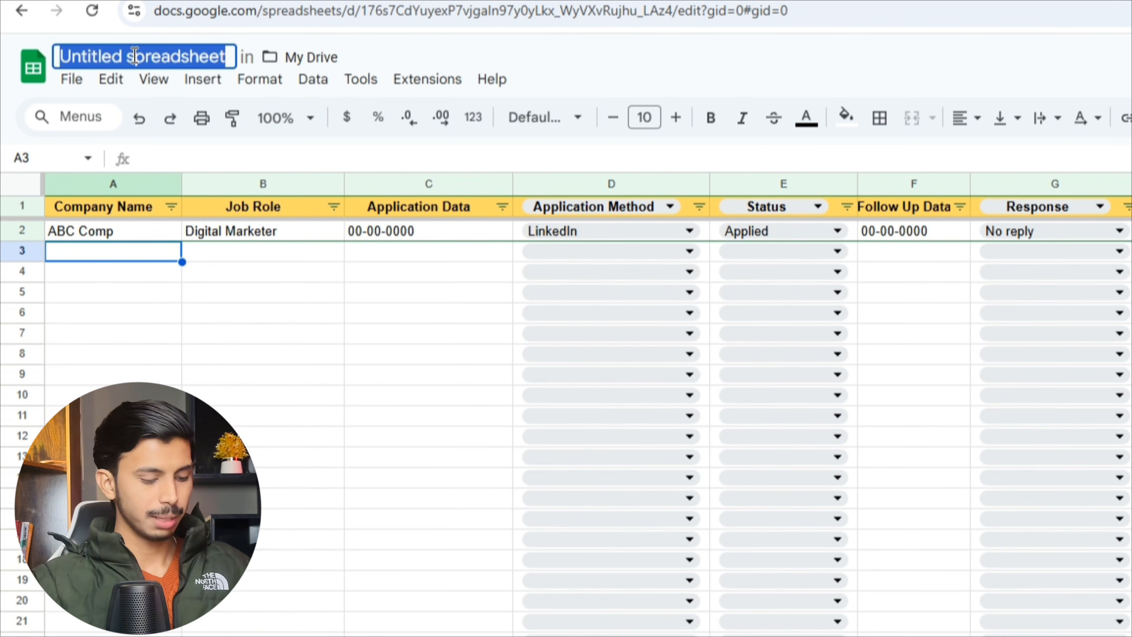
type("Job applica")
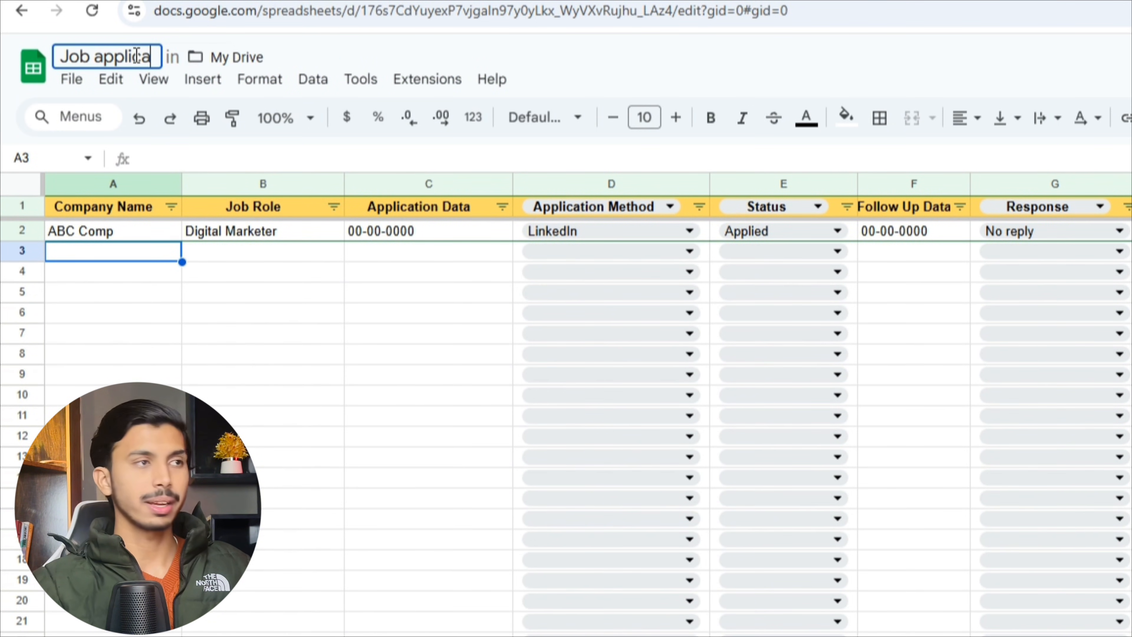
type("tion Tracker")
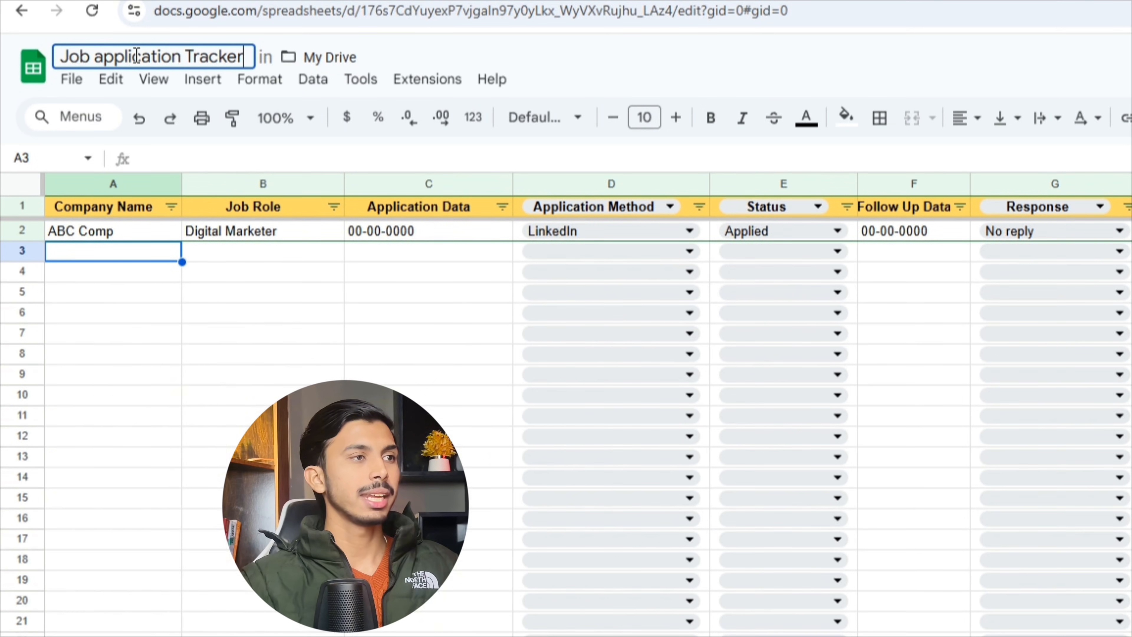
- Create a copy of the renamed tracker in My Drive
left_click(72, 79)
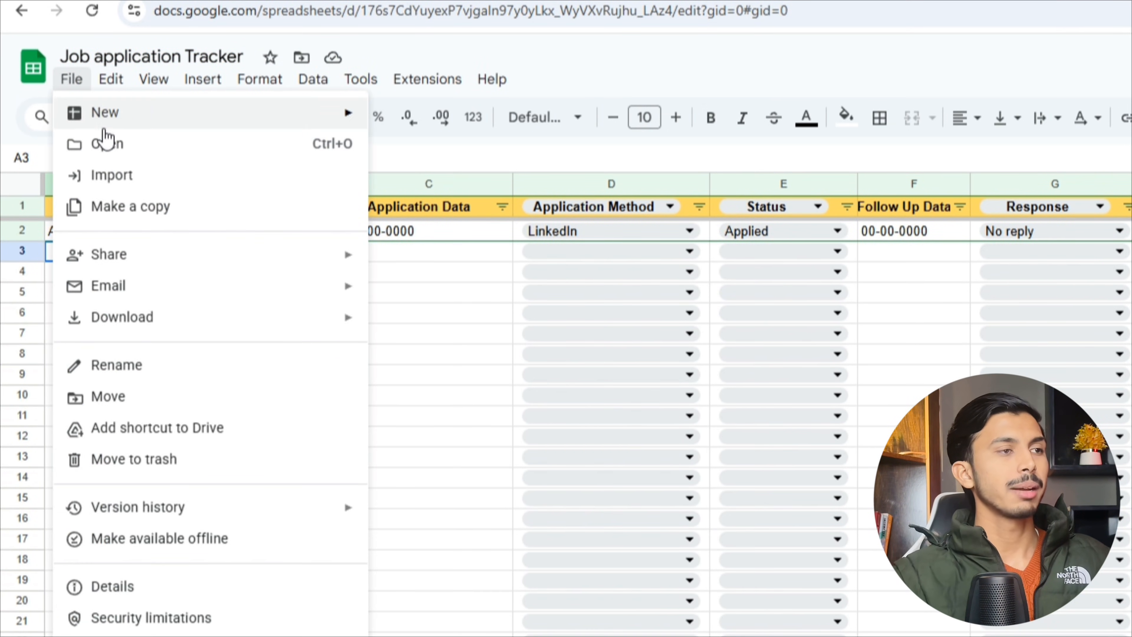
left_click(132, 210)
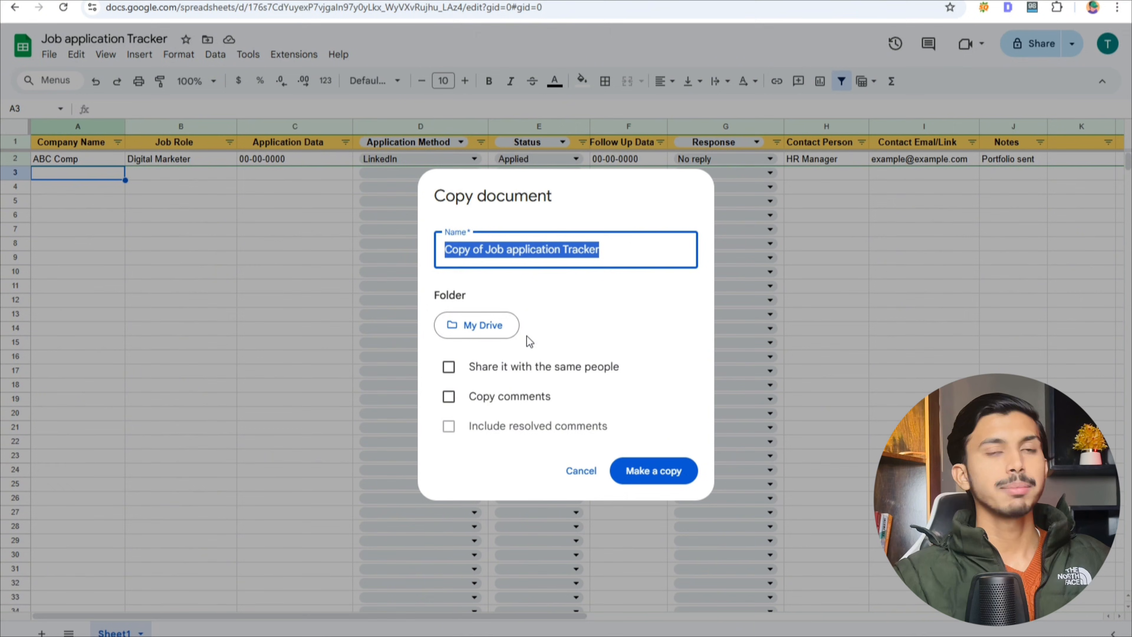
left_click(645, 476)
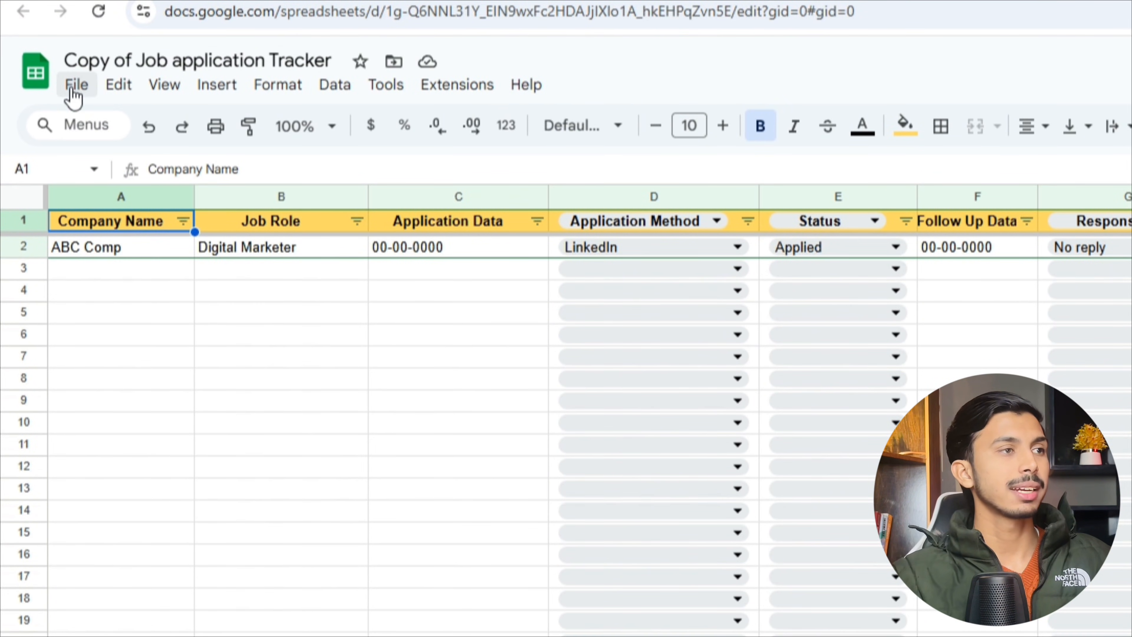
left_click(73, 97)
- Show the File > Download export formats for the copied tracker
mouse_move(139, 348)
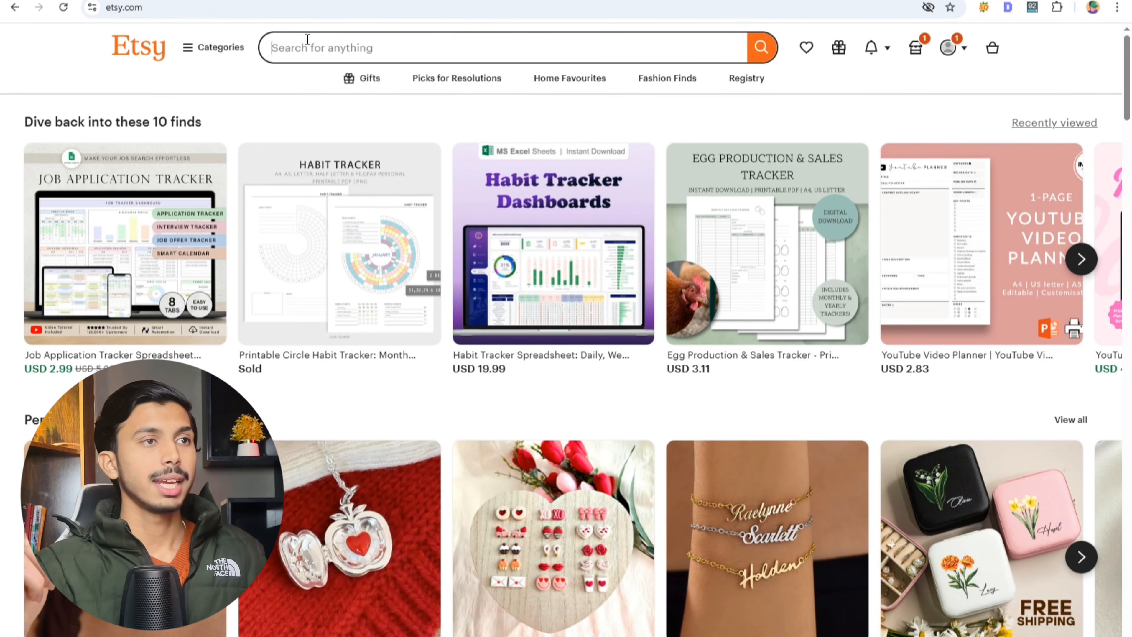
- Search Etsy for 'job' and choose the 'job application tracker excel' suggestion
left_click(308, 40)
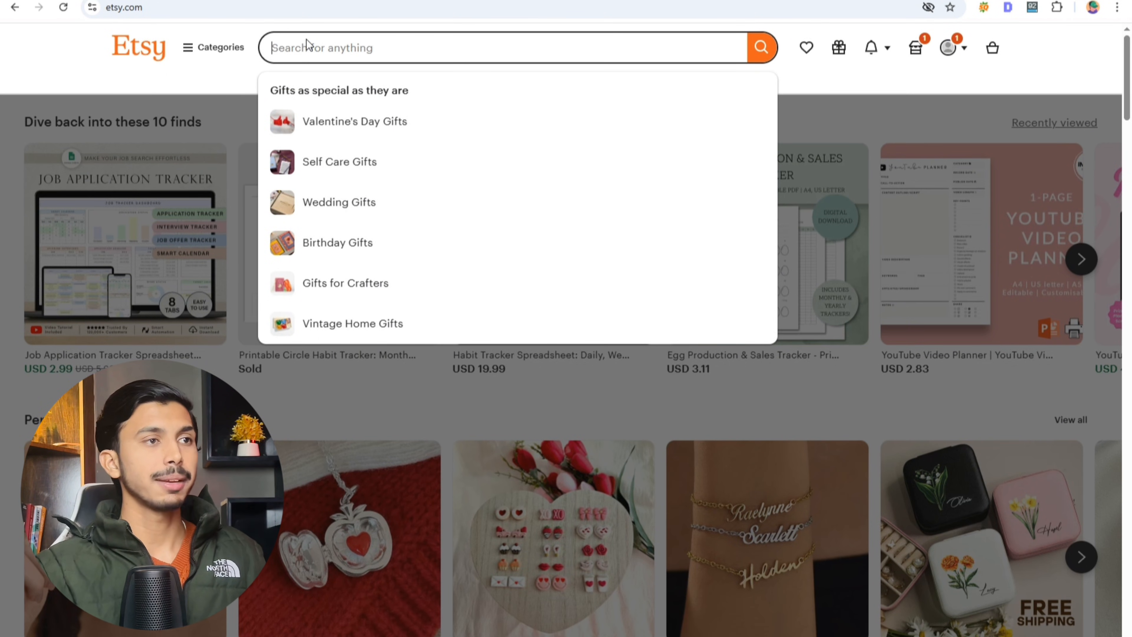
type("job")
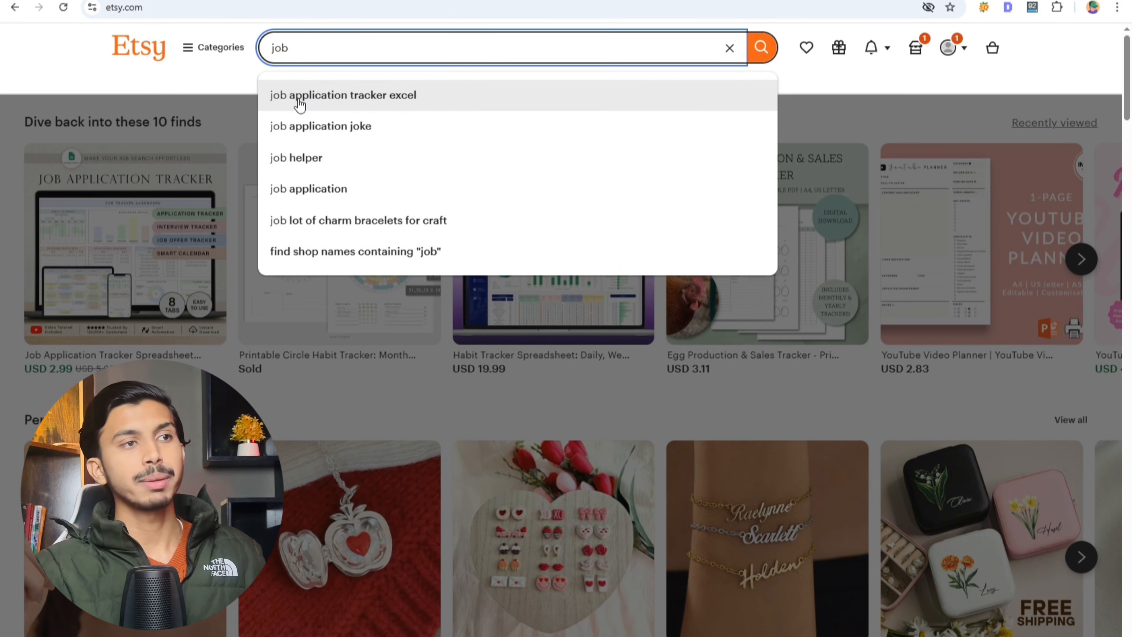
left_click(384, 102)
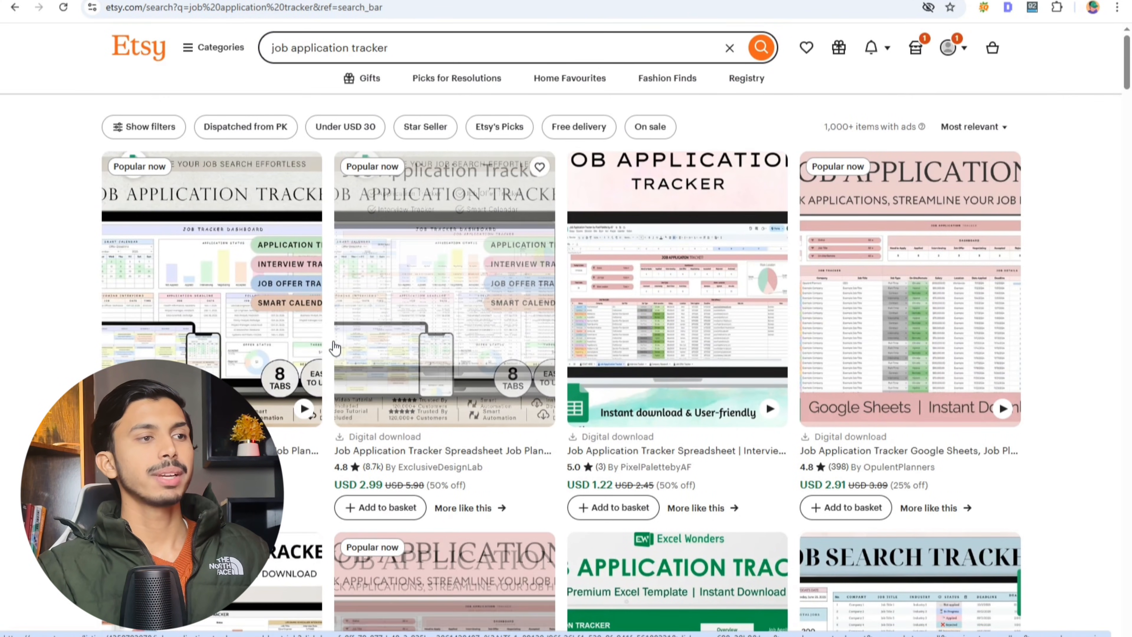
scroll(361, 380, "down", 2)
scroll(360, 379, "down", 2)
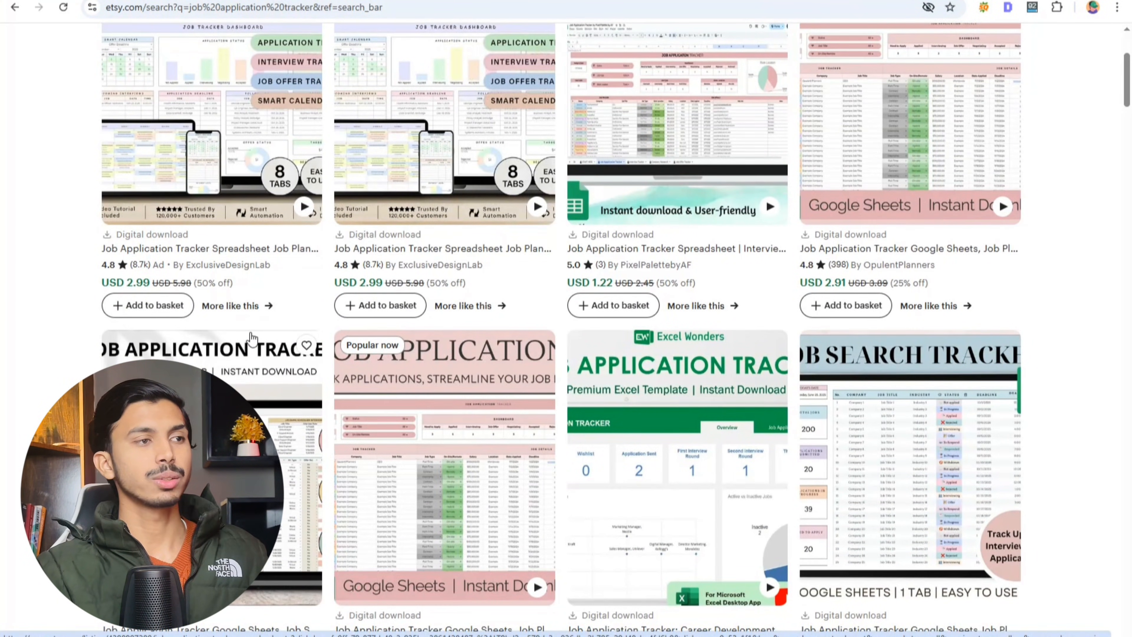
scroll(312, 350, "up", 5)
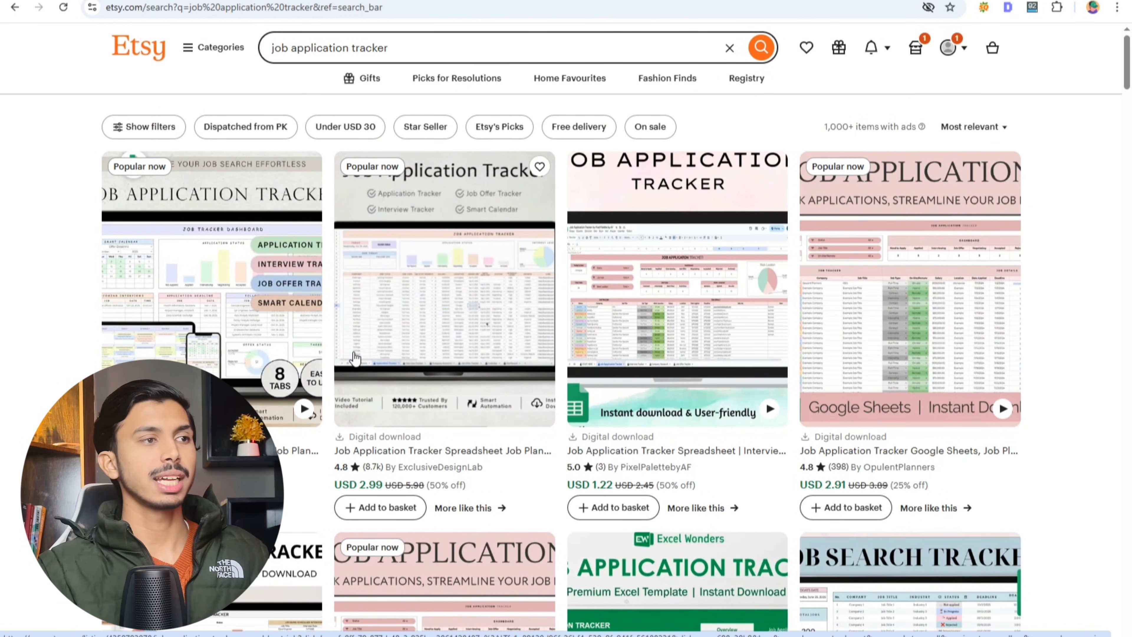
scroll(339, 353, "down", 5)
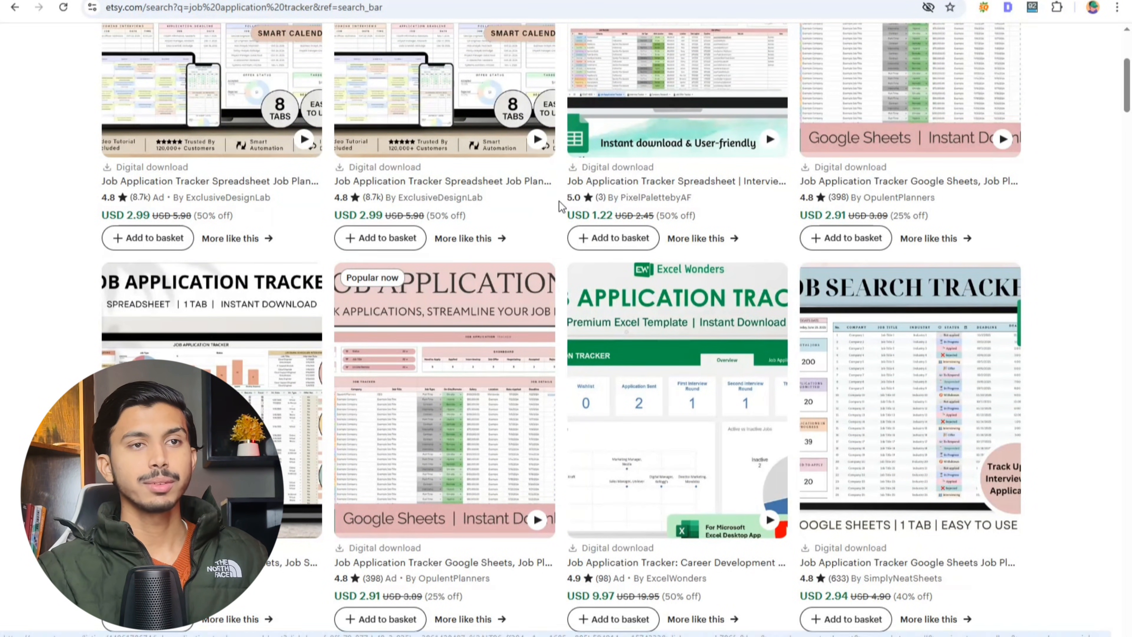
left_click_drag(560, 206, 851, 202)
left_click(1106, 259)
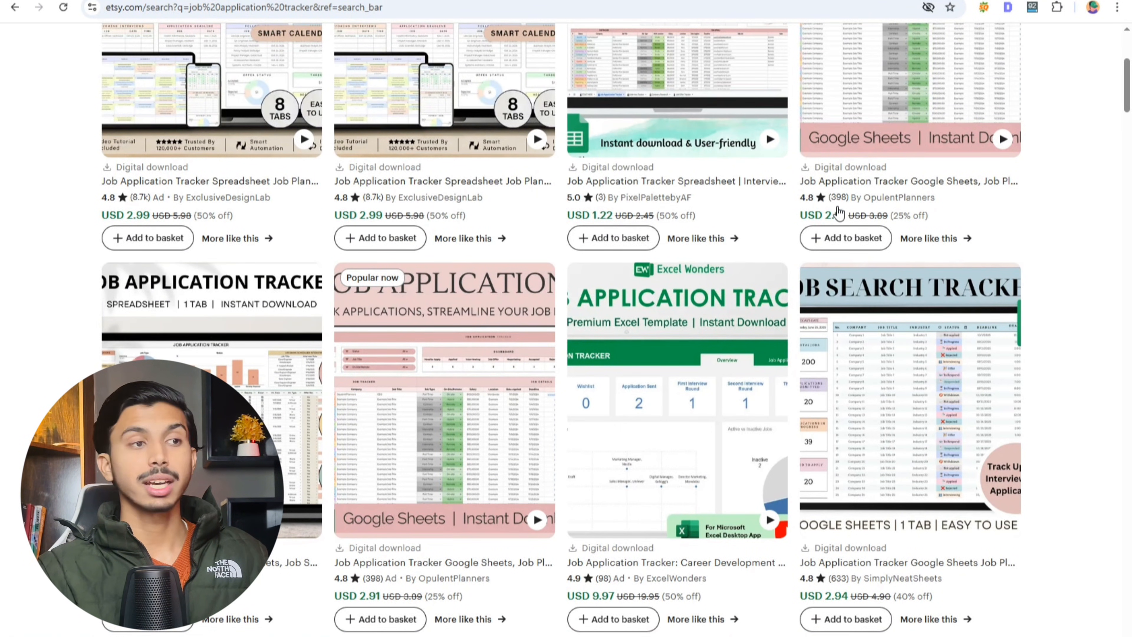
scroll(838, 211, "down", 7)
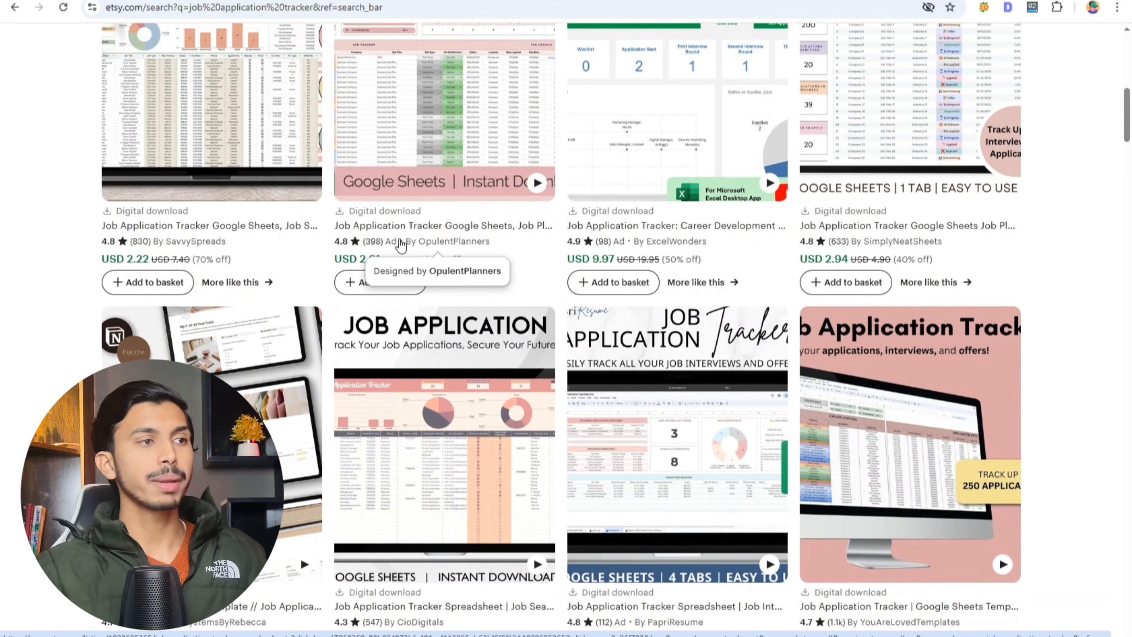
scroll(401, 244, "down", 1)
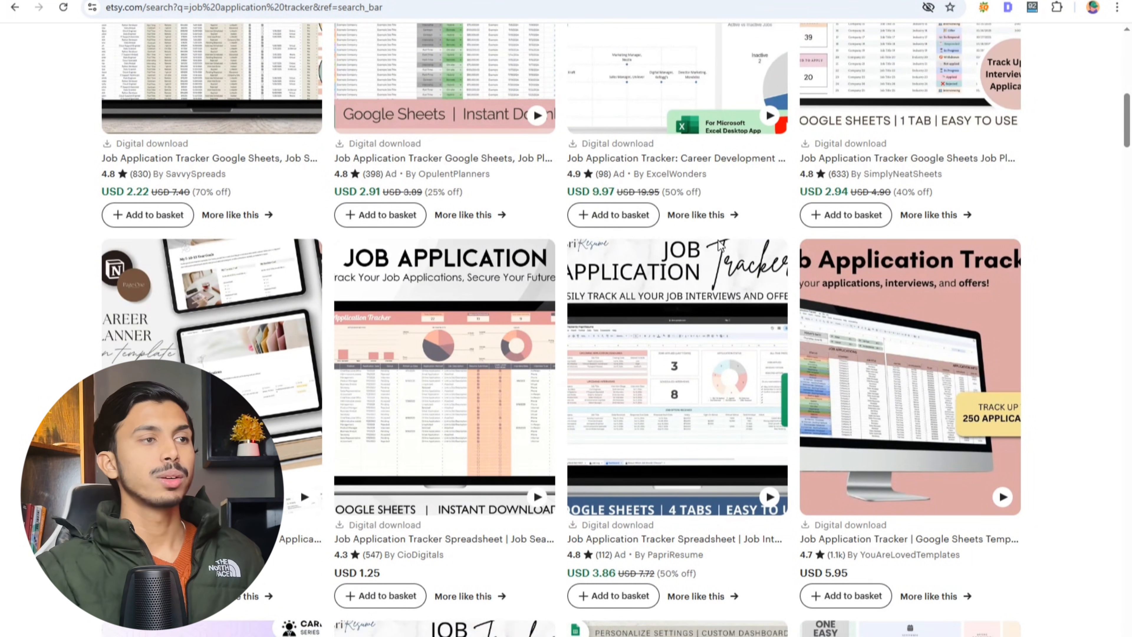
scroll(624, 250, "down", 6)
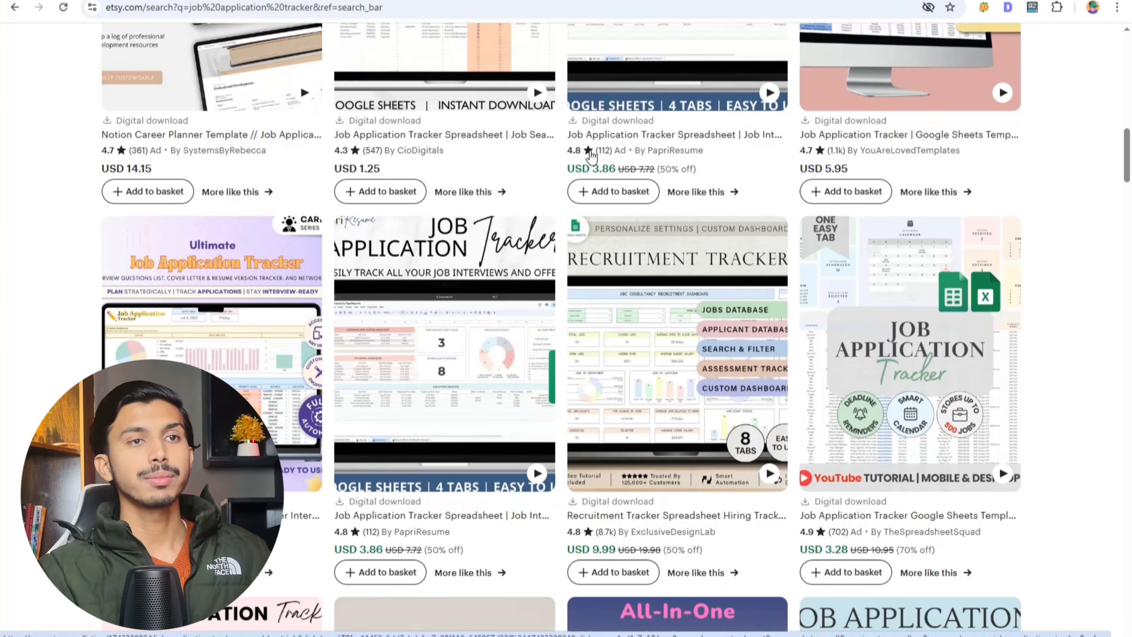
scroll(593, 178, "down", 6)
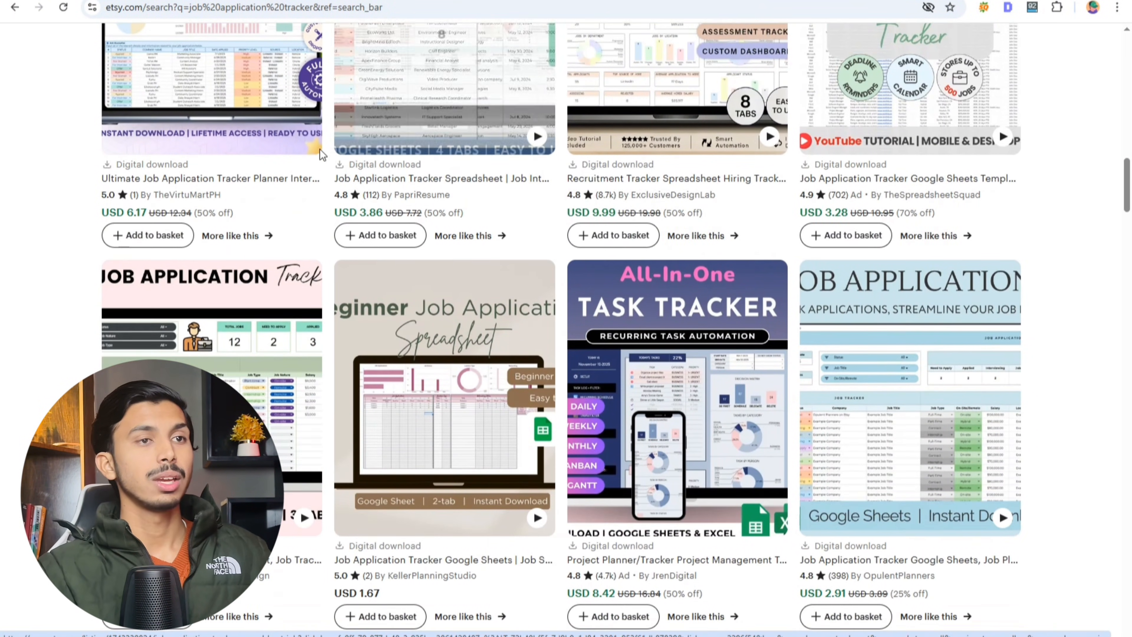
scroll(263, 168, "down", 1)
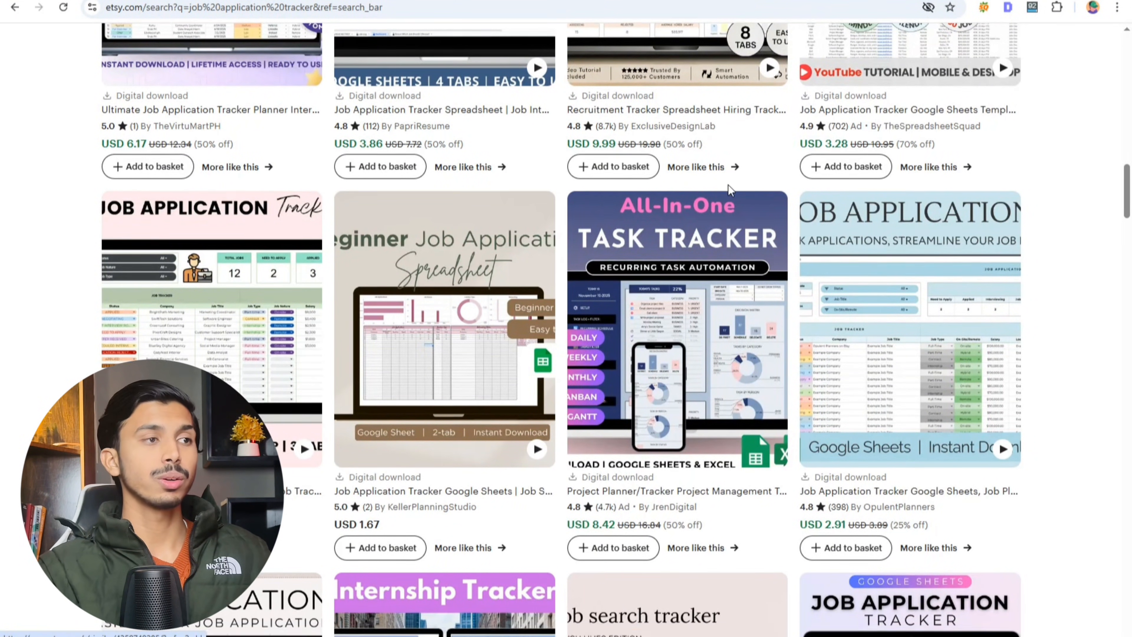
scroll(646, 214, "down", 5)
scroll(584, 274, "up", 3)
scroll(584, 267, "down", 15)
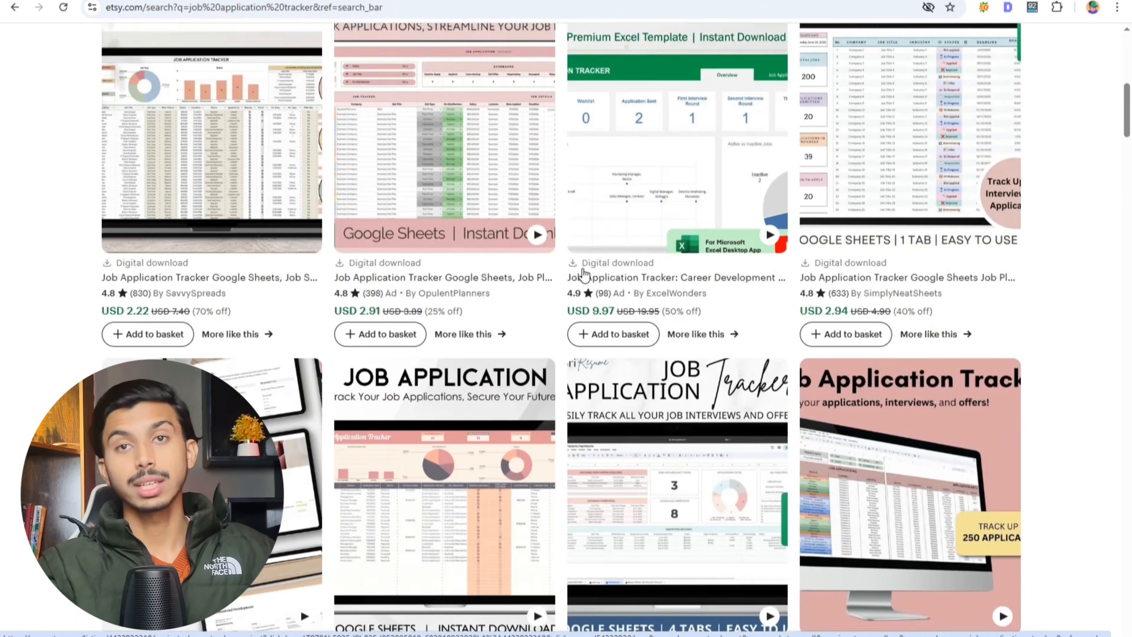
scroll(584, 267, "up", 1)
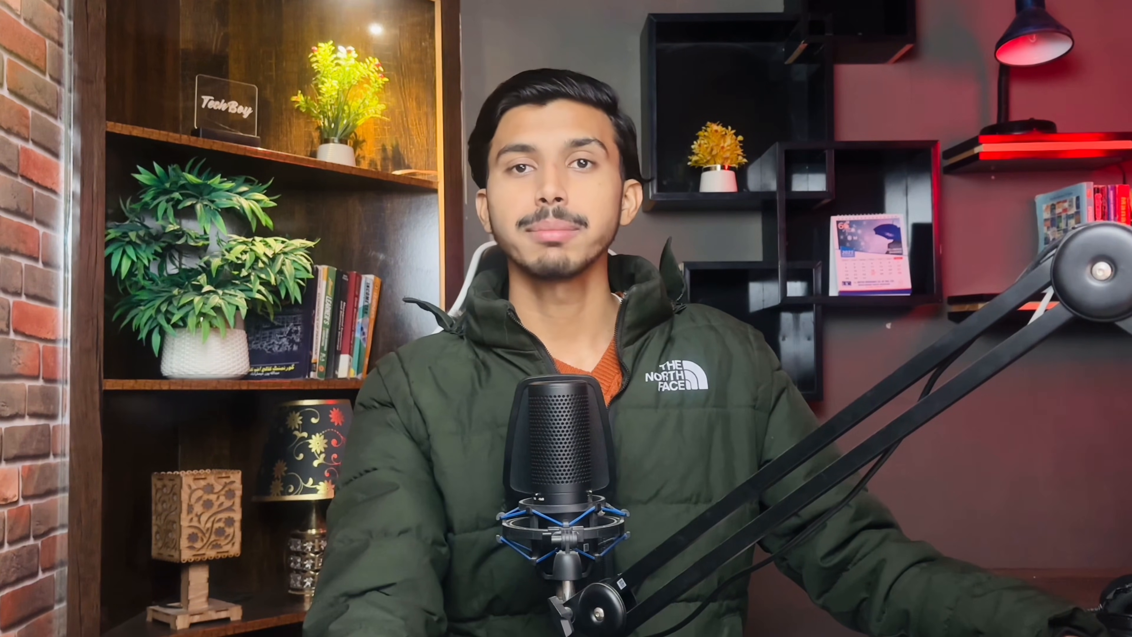